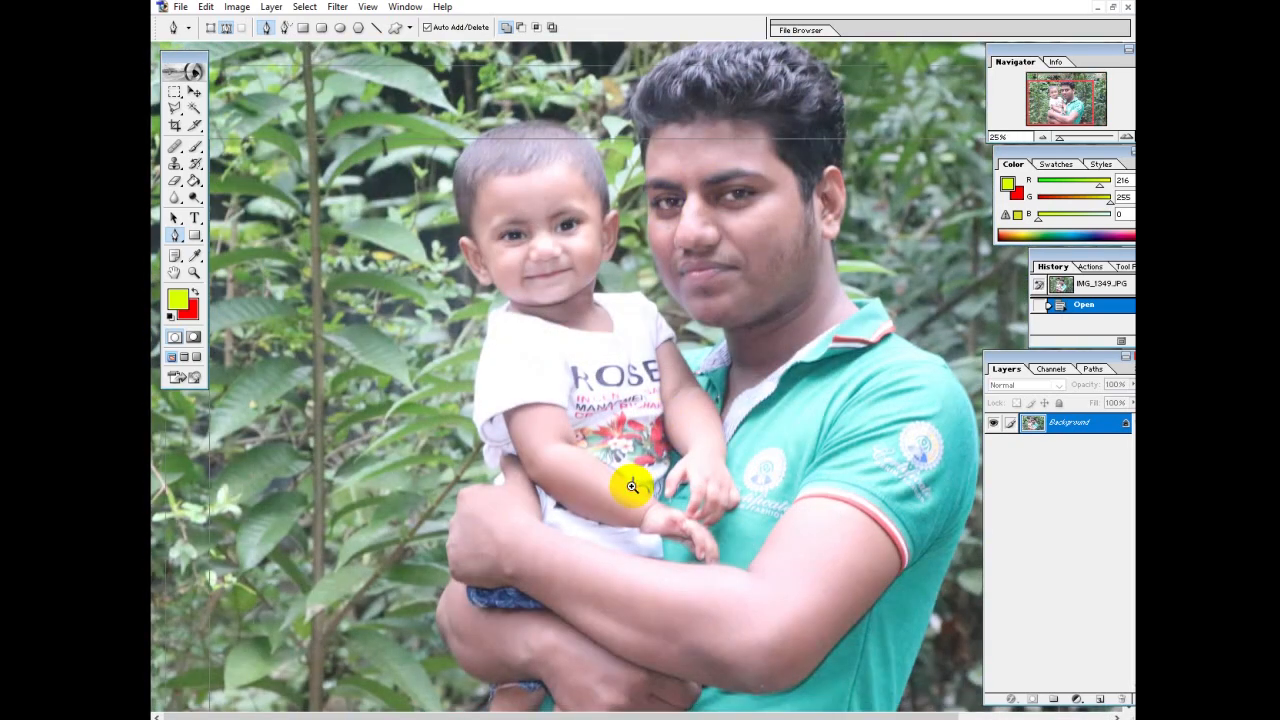
Start a pen path at the photo's lower edge and trace the outer edge of the man's forearm and hand around the child
click(632, 486)
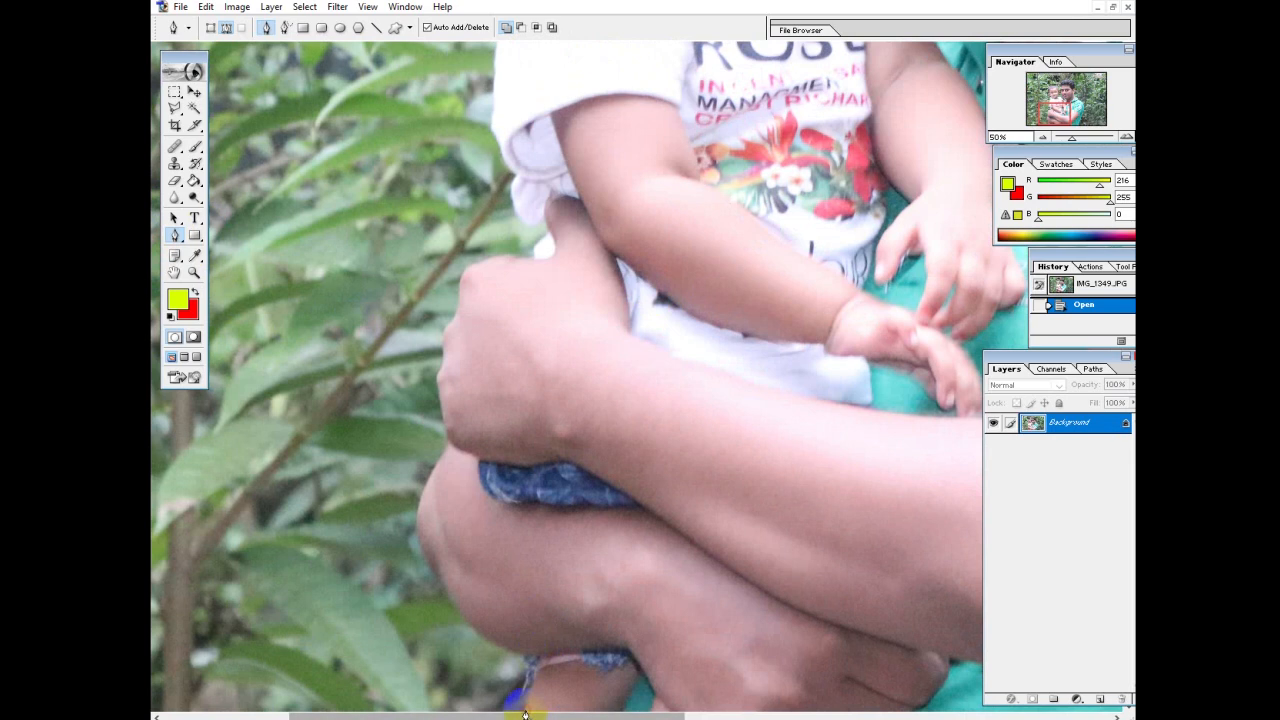
click(526, 668)
click(530, 658)
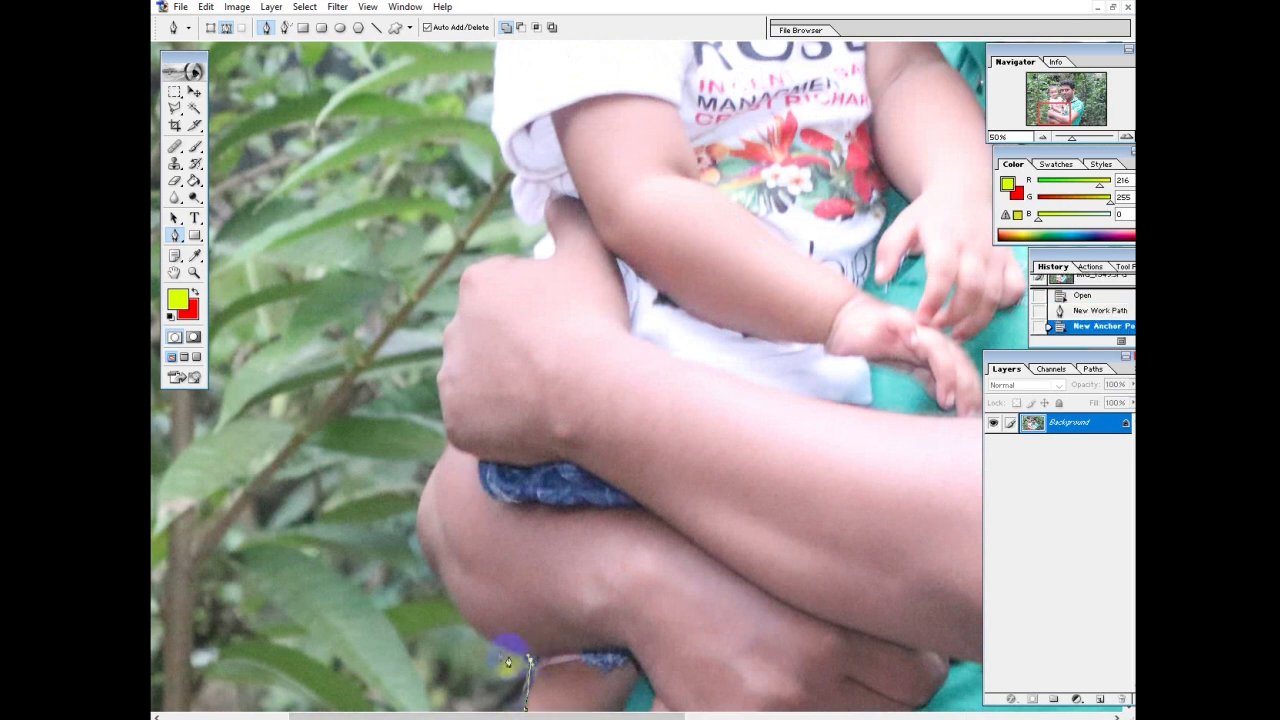
drag(428, 563, 400, 492)
click(427, 565)
drag(436, 465, 472, 401)
click(437, 464)
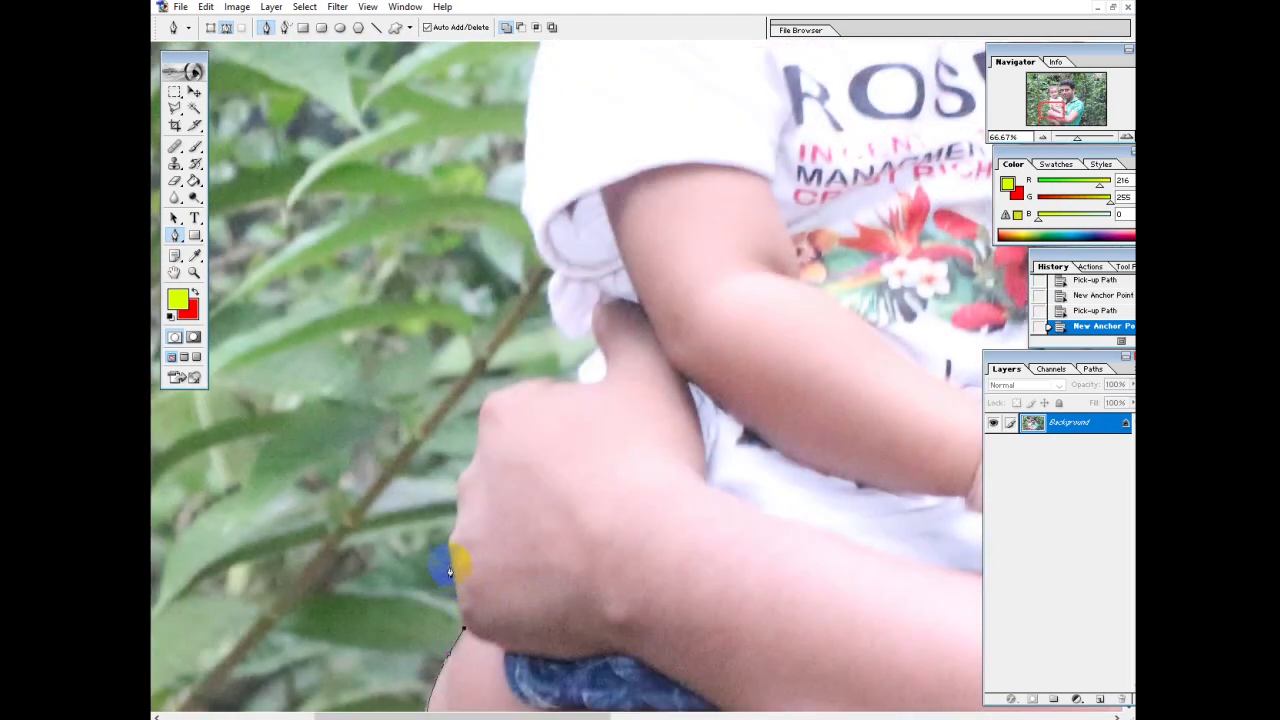
drag(450, 572, 457, 534)
click(463, 520)
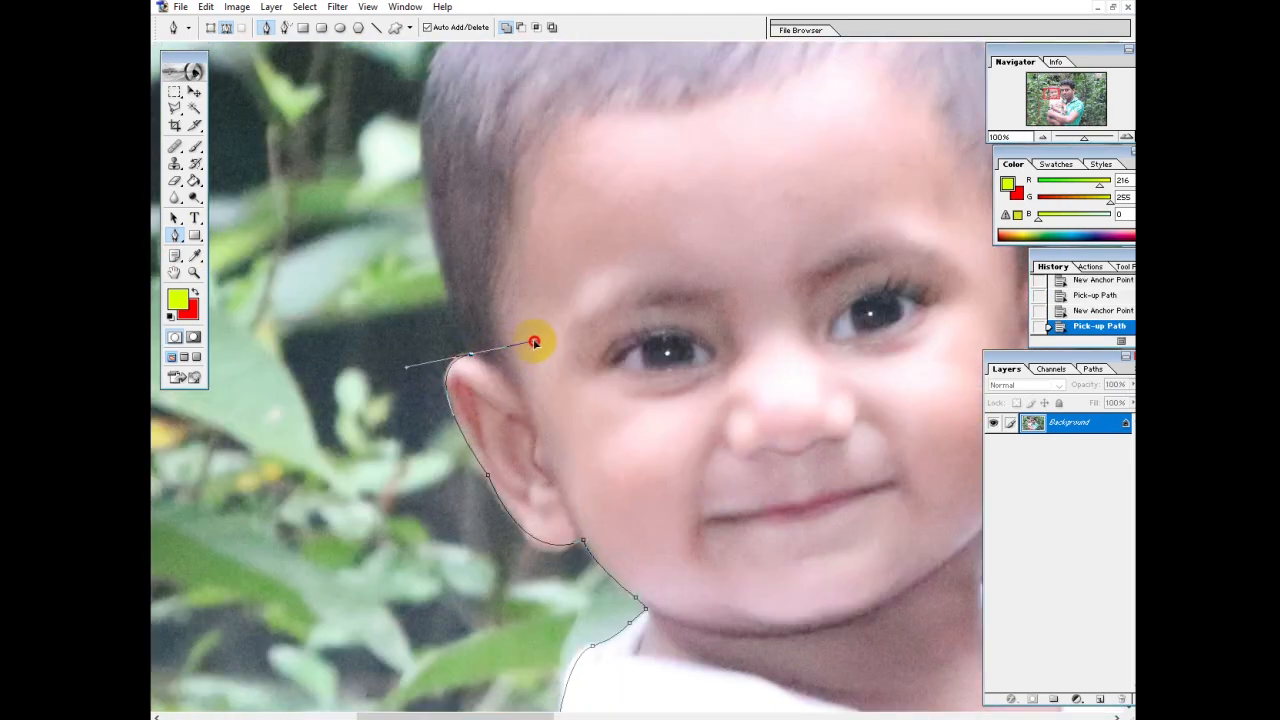
Continue the pen path around the child's ear and up the adjacent side of the head
click(479, 355)
click(469, 361)
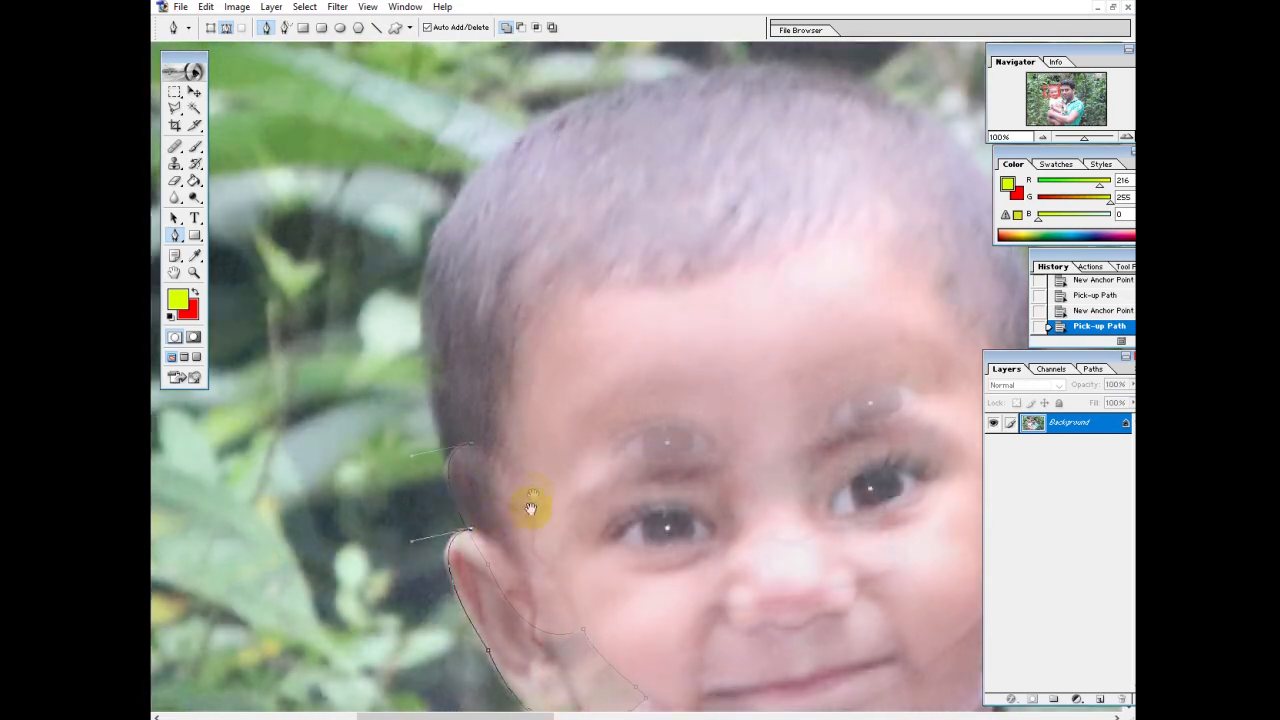
click(453, 486)
click(457, 494)
drag(574, 374, 541, 566)
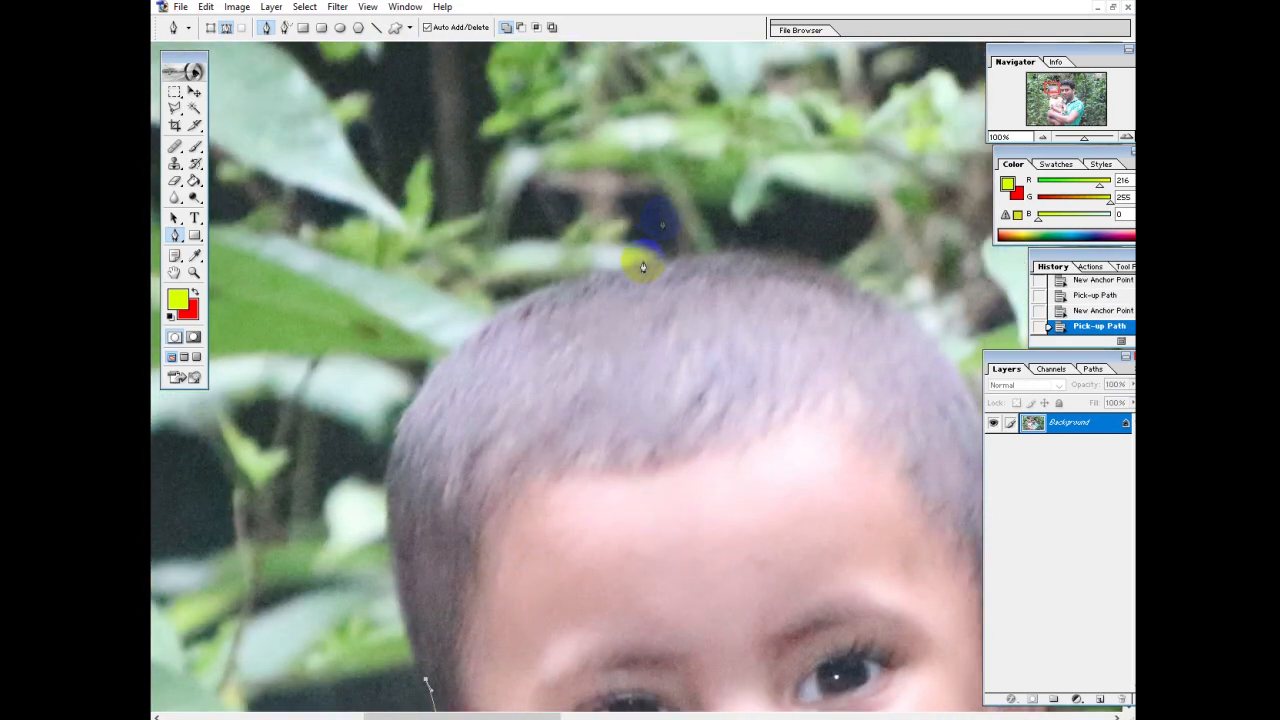
Trace the pen path over the top of the child's head and down its side facing the man
drag(628, 270, 980, 197)
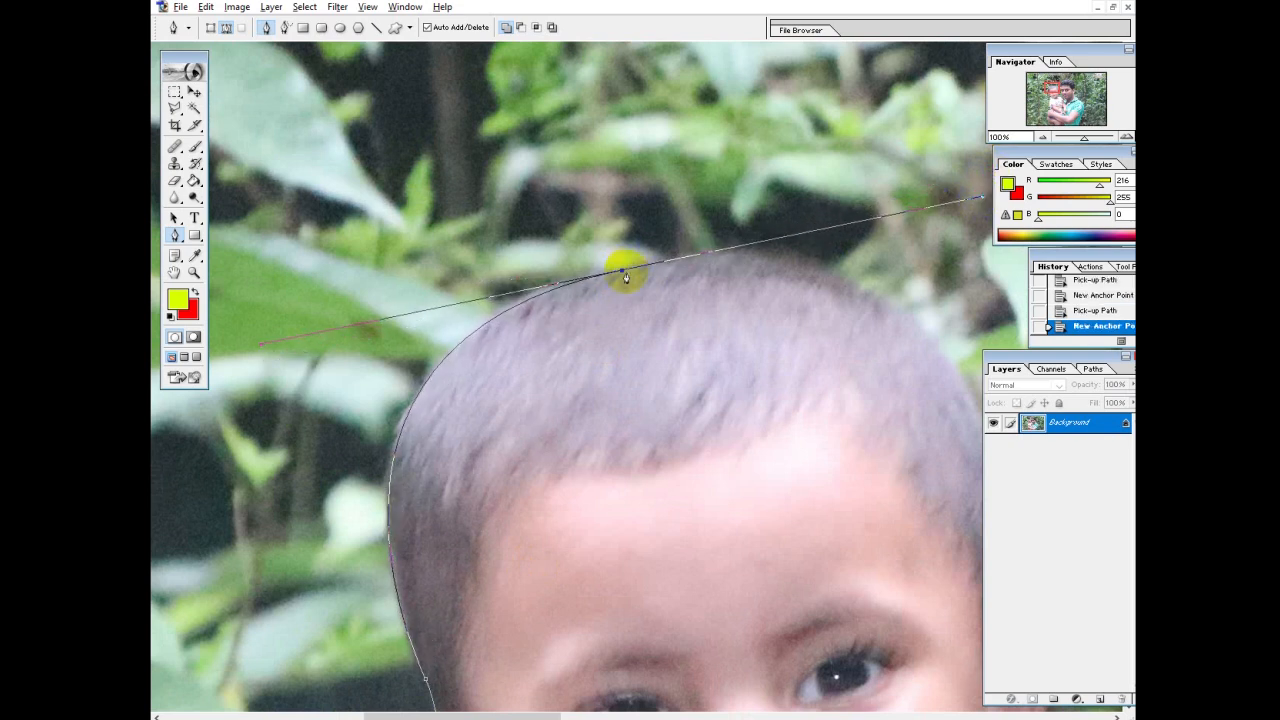
click(622, 272)
drag(811, 303, 491, 211)
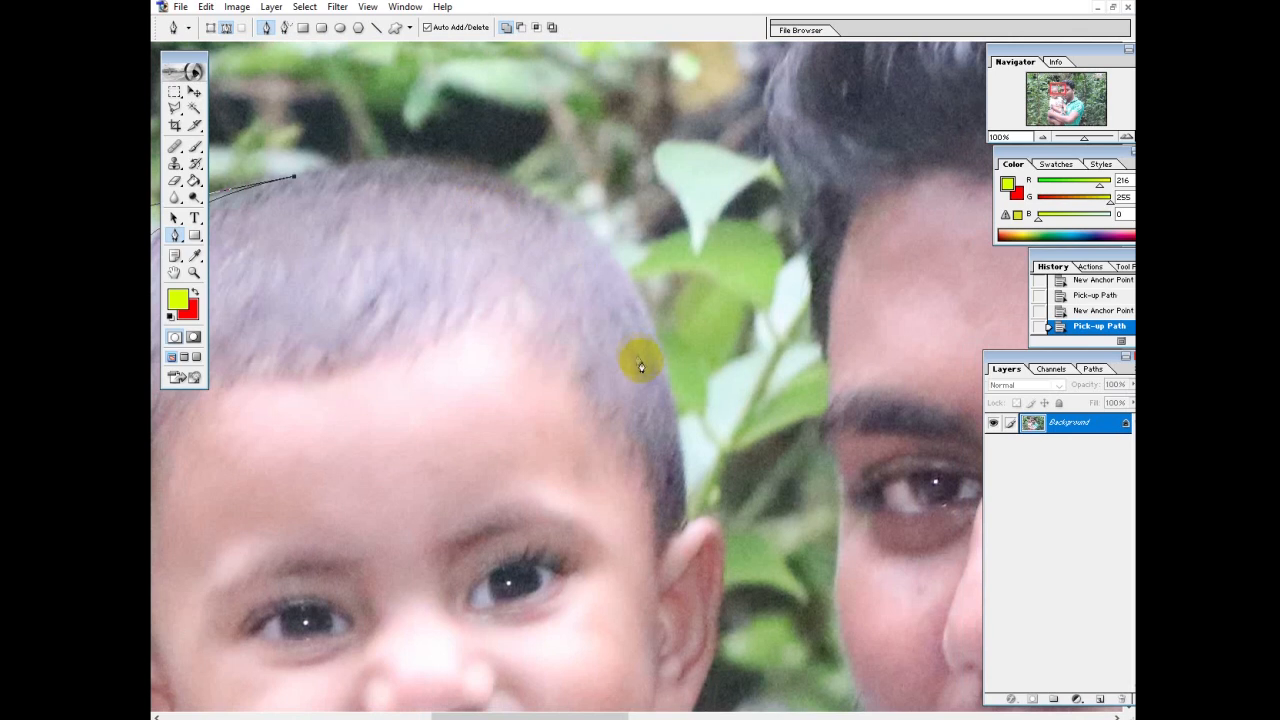
alt+click(651, 305)
drag(580, 428, 651, 265)
Continue the pen path down the side of the man's hair and around his ear
click(815, 311)
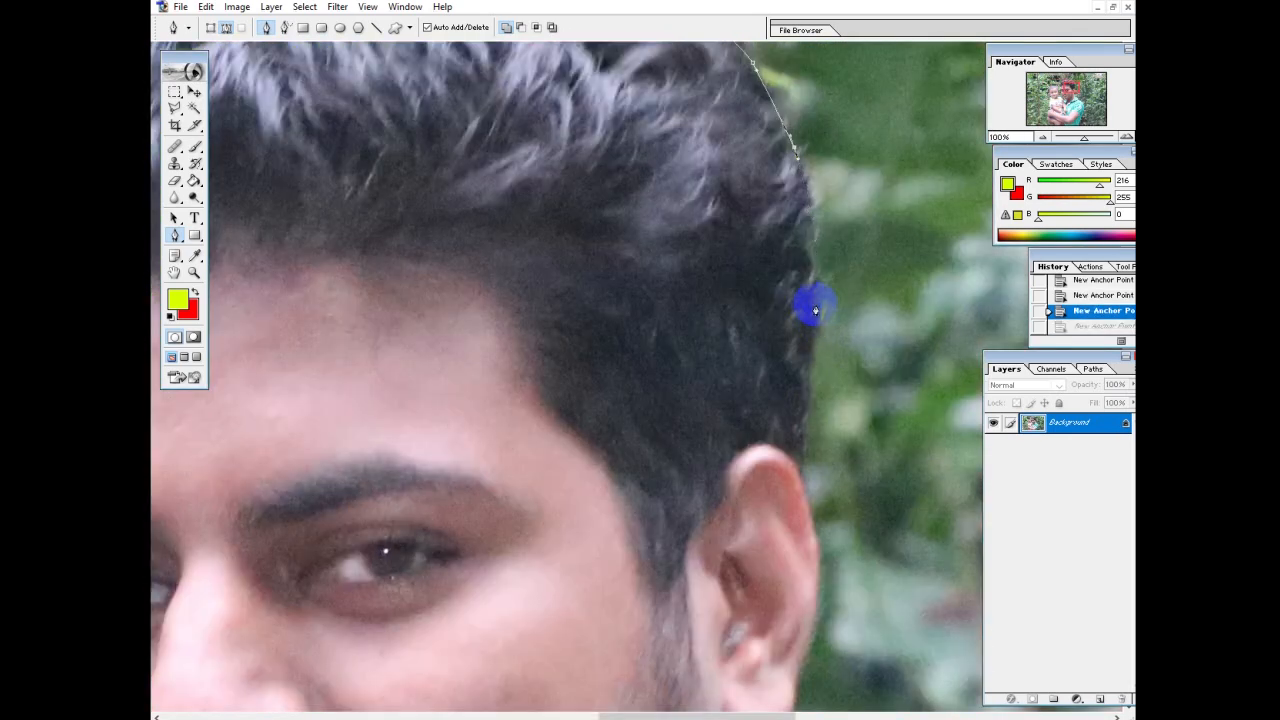
mouse_move(817, 313)
mouse_down()
mouse_move(812, 377)
mouse_move(811, 244)
mouse_move(811, 336)
mouse_up()
click(811, 346)
click(816, 365)
drag(811, 423, 762, 268)
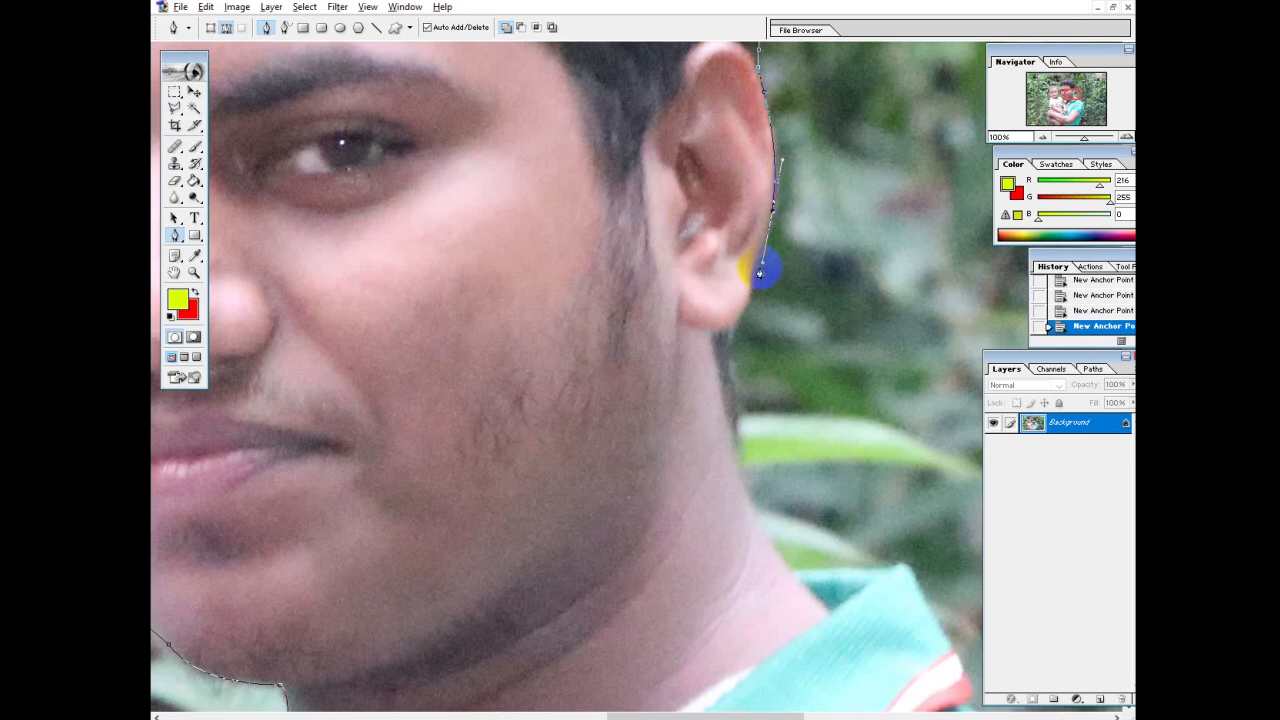
drag(771, 214, 633, 208)
click(729, 338)
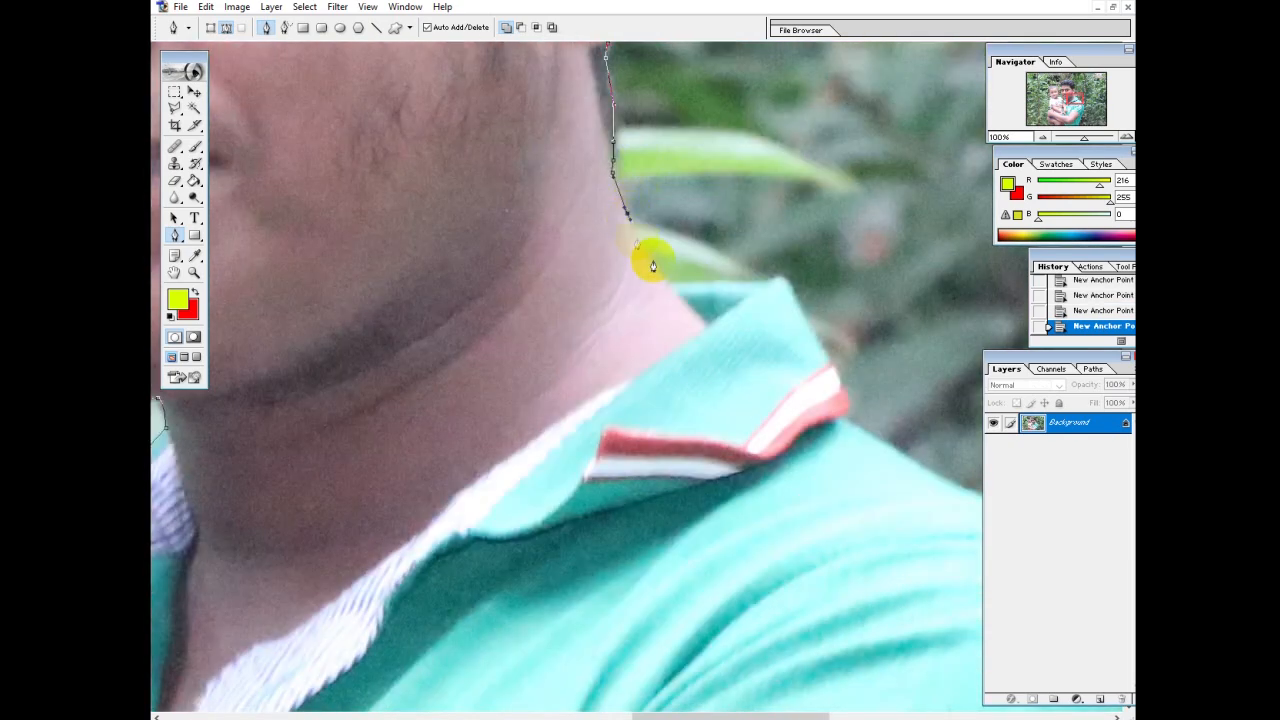
Trace the pen path from the man's neck along the raised edge of his green collar
drag(674, 290, 695, 295)
click(674, 289)
click(720, 281)
click(771, 280)
click(796, 291)
click(812, 337)
drag(830, 378, 546, 86)
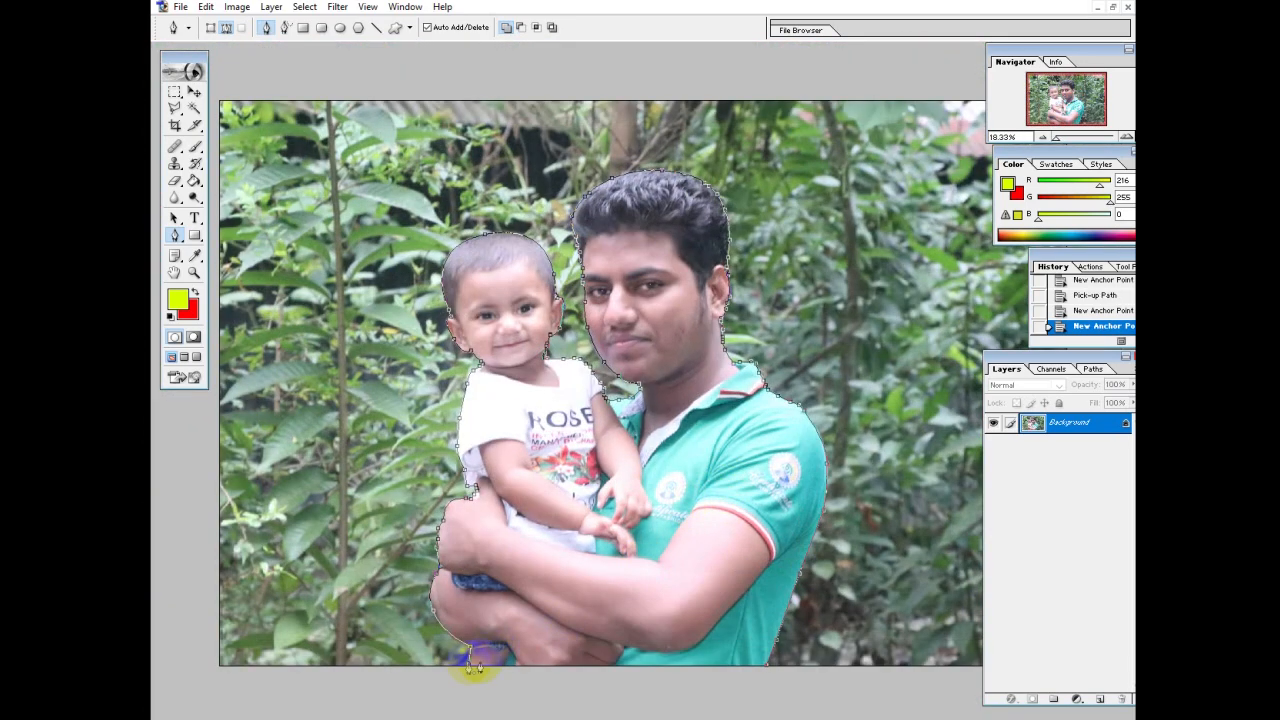
Close the path around the man and child and convert it to a new anti-aliased selection
click(467, 665)
right_click(579, 445)
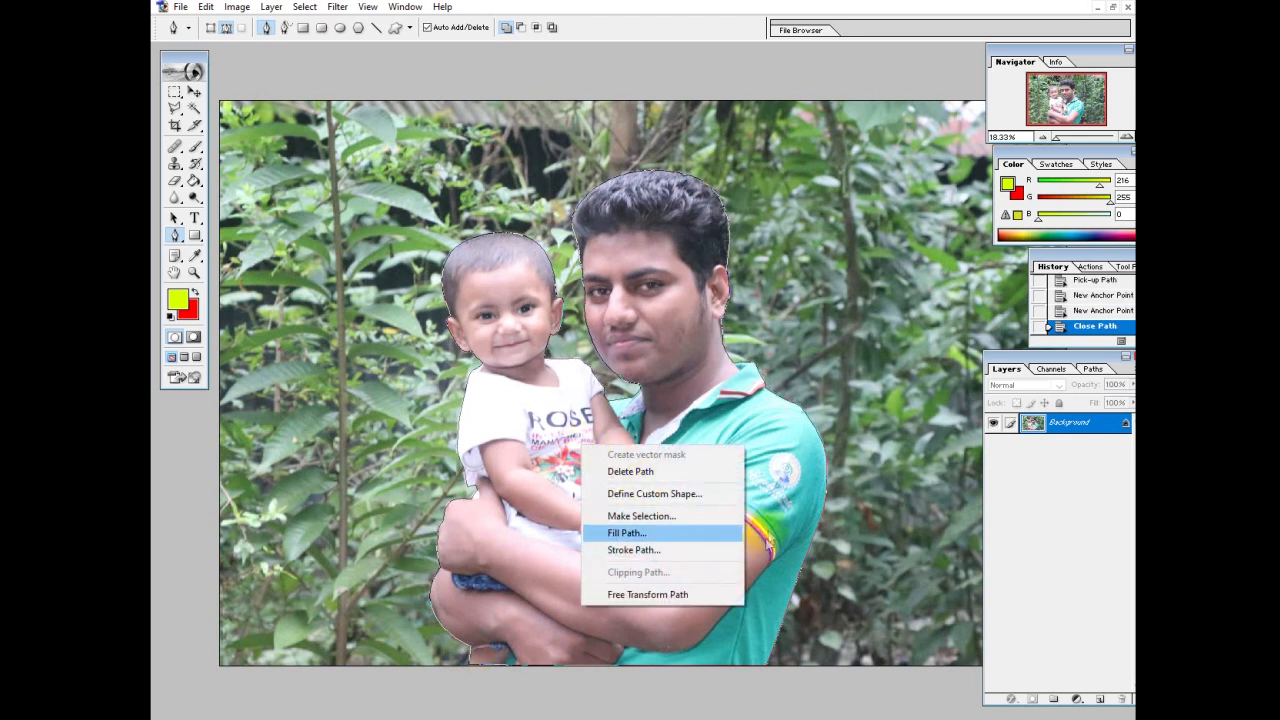
click(636, 516)
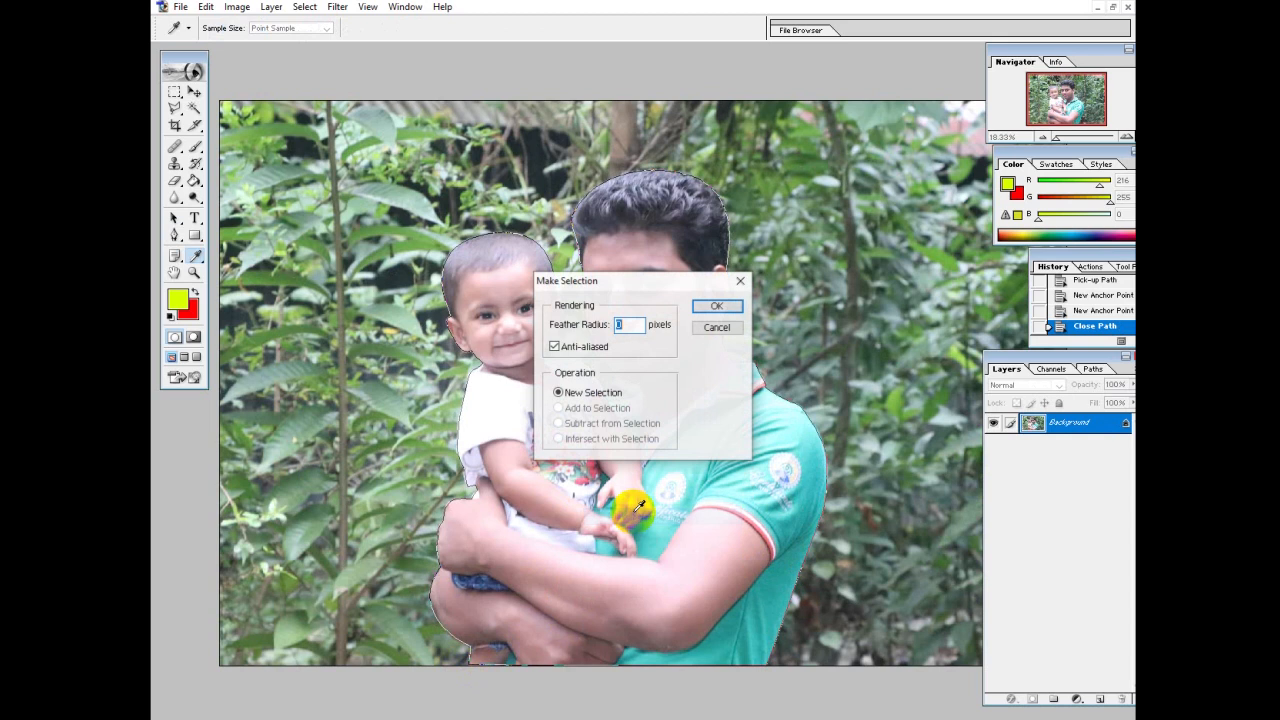
click(710, 304)
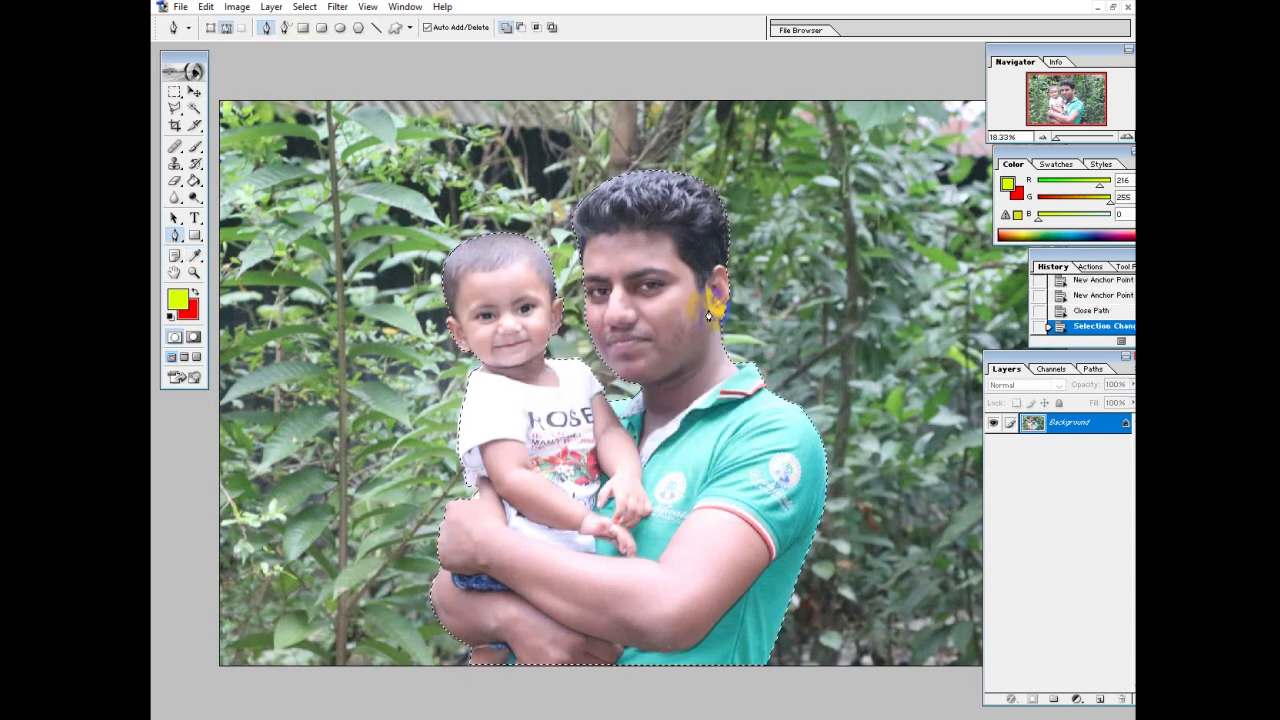
Add a new empty layer and copy the selected man and child from the Background layer
click(1100, 700)
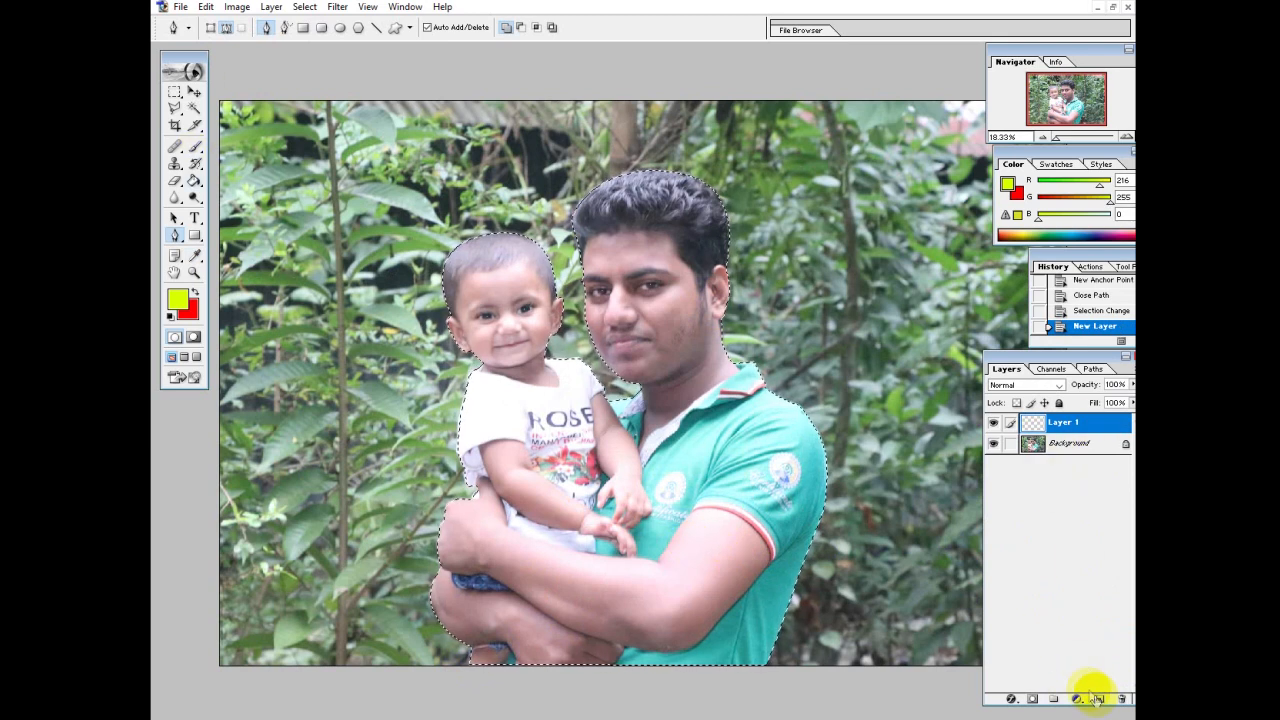
click(1060, 445)
click(237, 7)
mouse_move(205, 8)
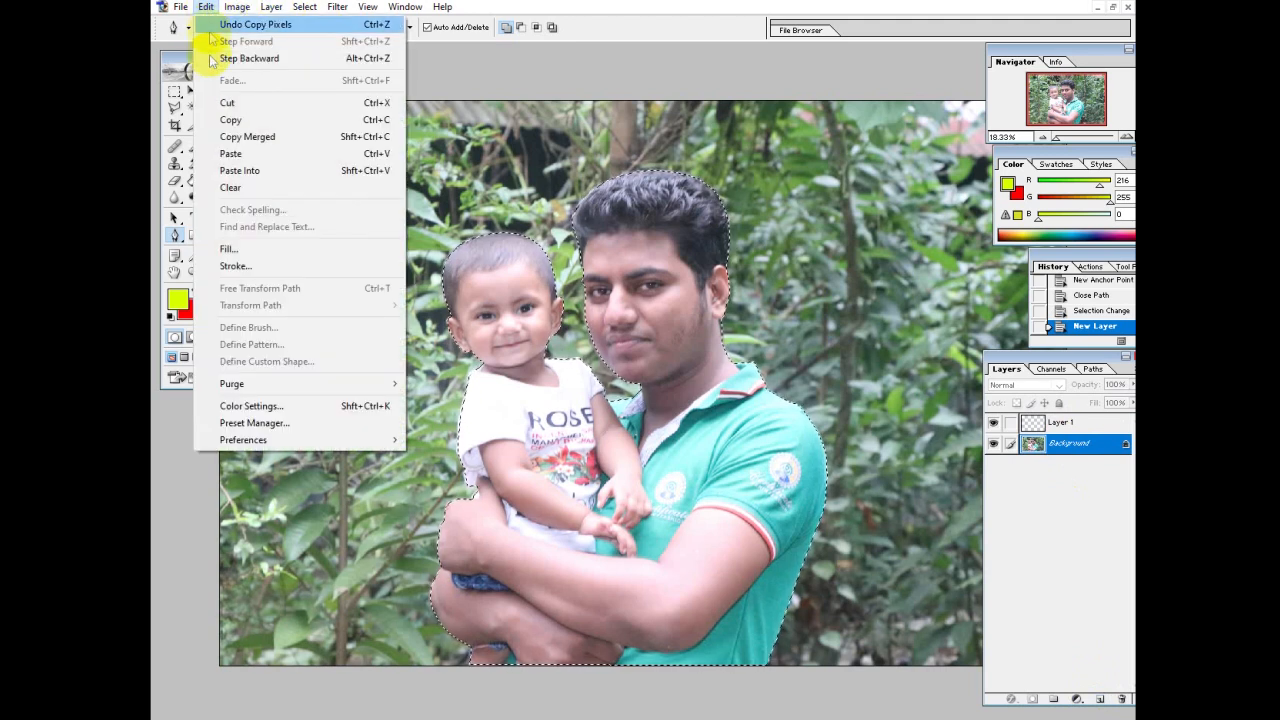
click(323, 119)
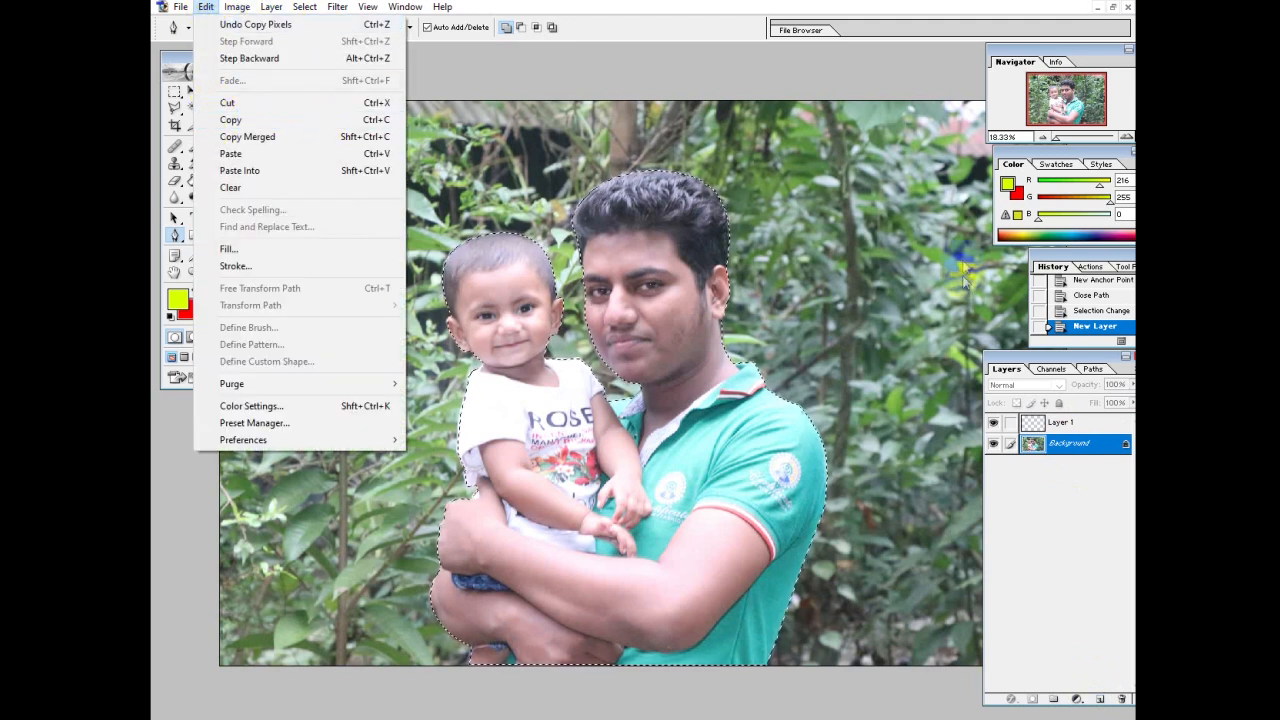
Paste the copied man and child into Layer 1
click(1066, 422)
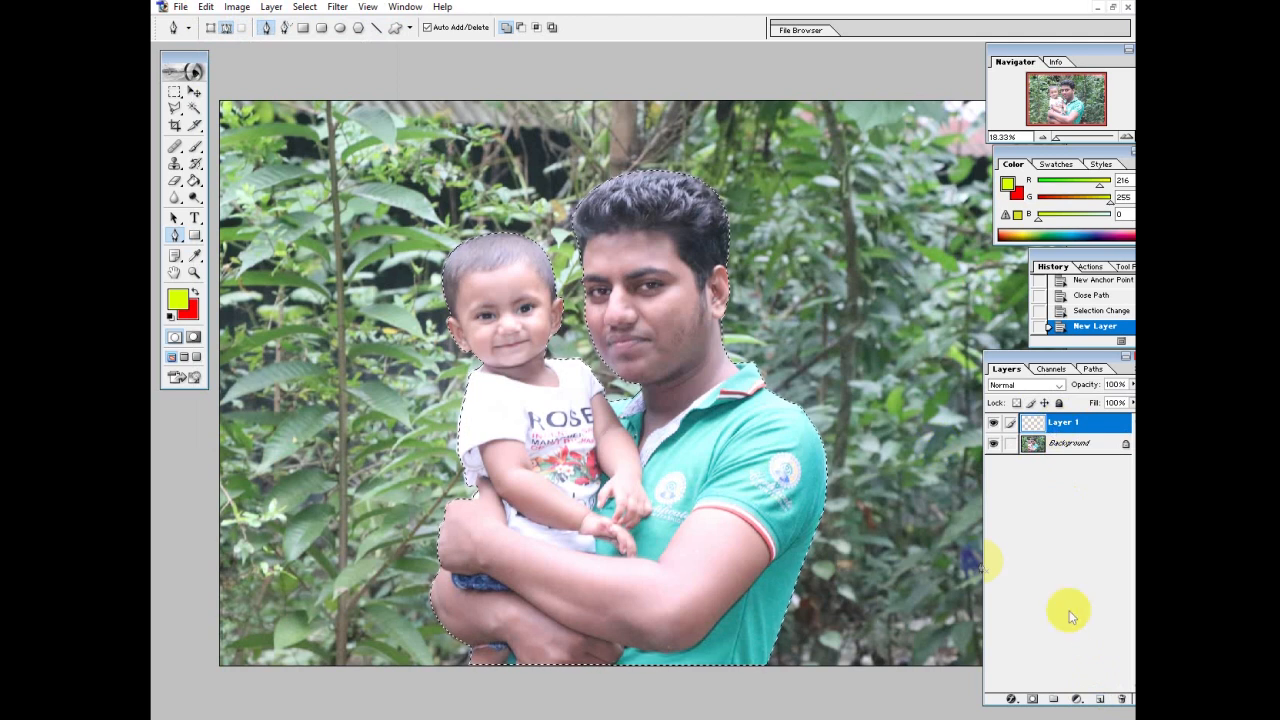
click(236, 8)
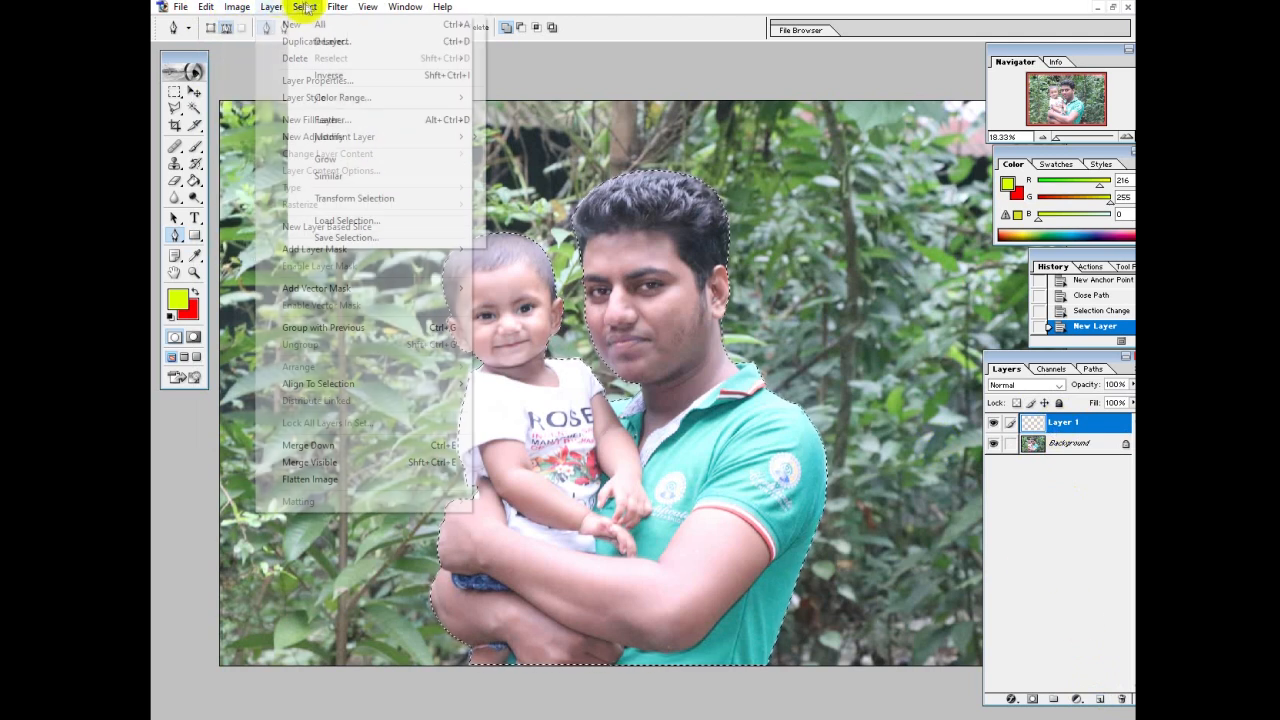
mouse_move(302, 10)
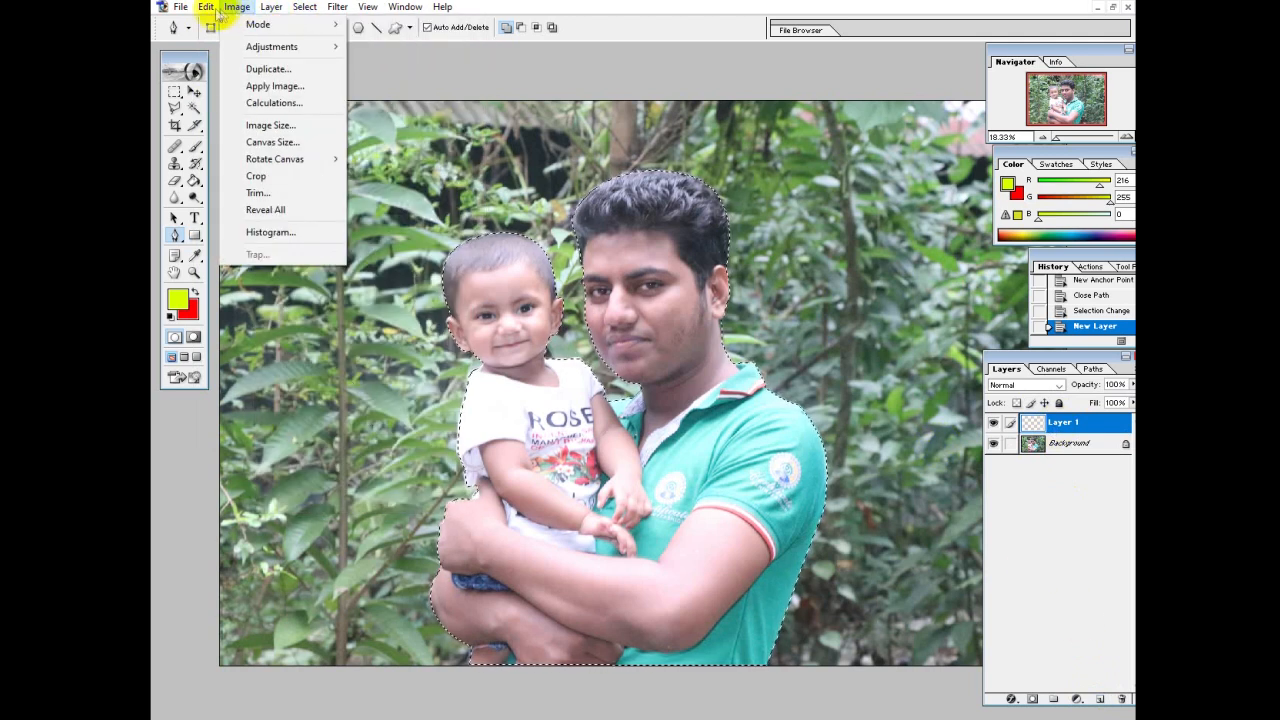
mouse_move(206, 8)
click(238, 155)
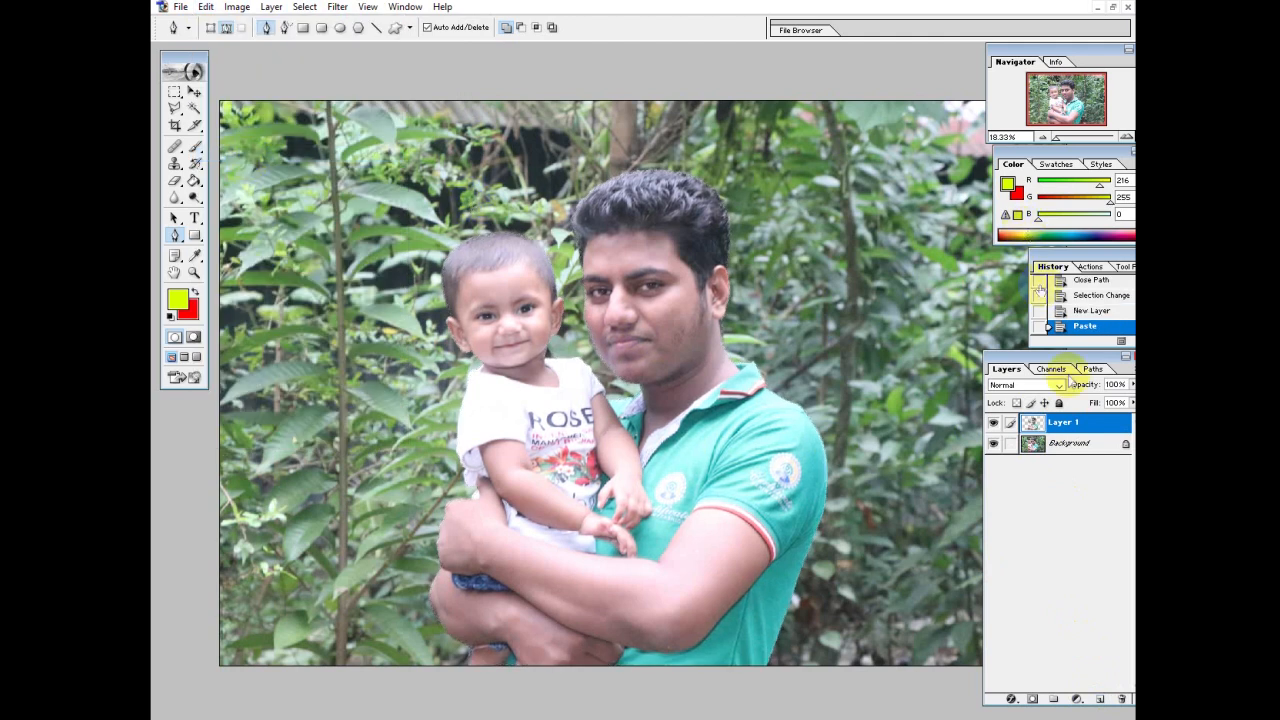
Try moving the cut-out man and child on Layer 1 across the background, and undo the move
click(1062, 444)
click(1058, 424)
click(1061, 446)
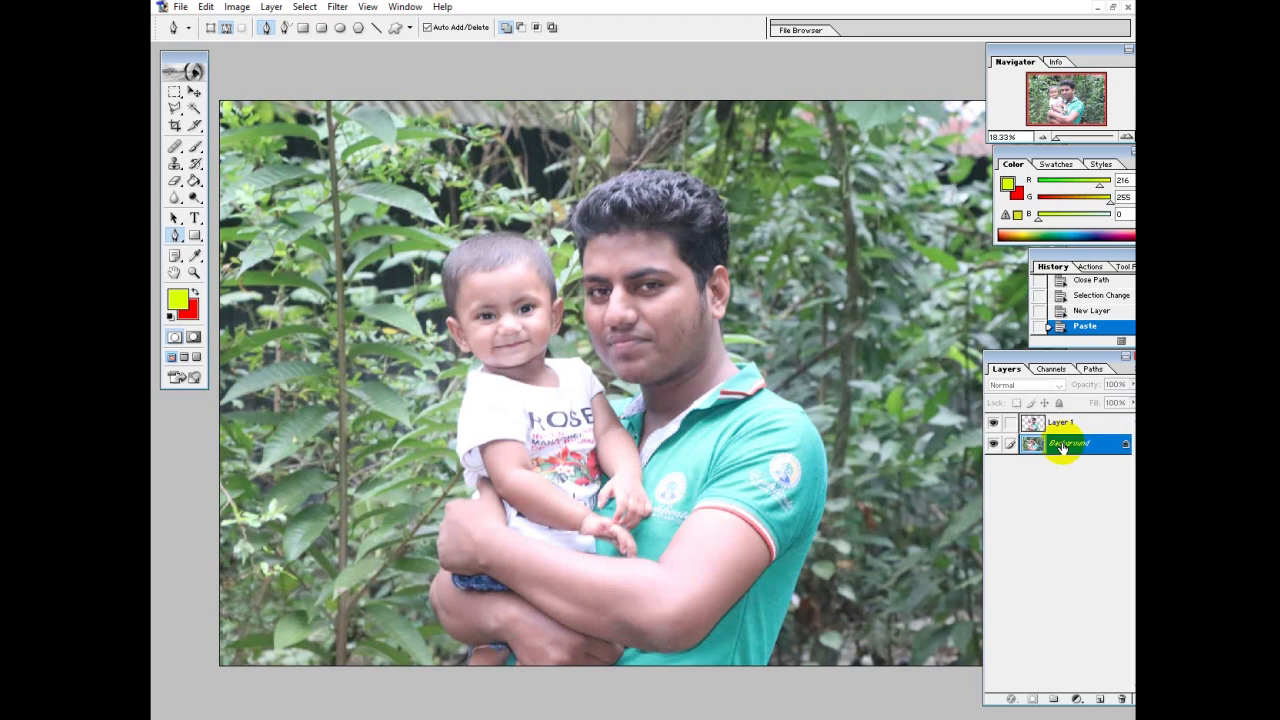
click(1064, 424)
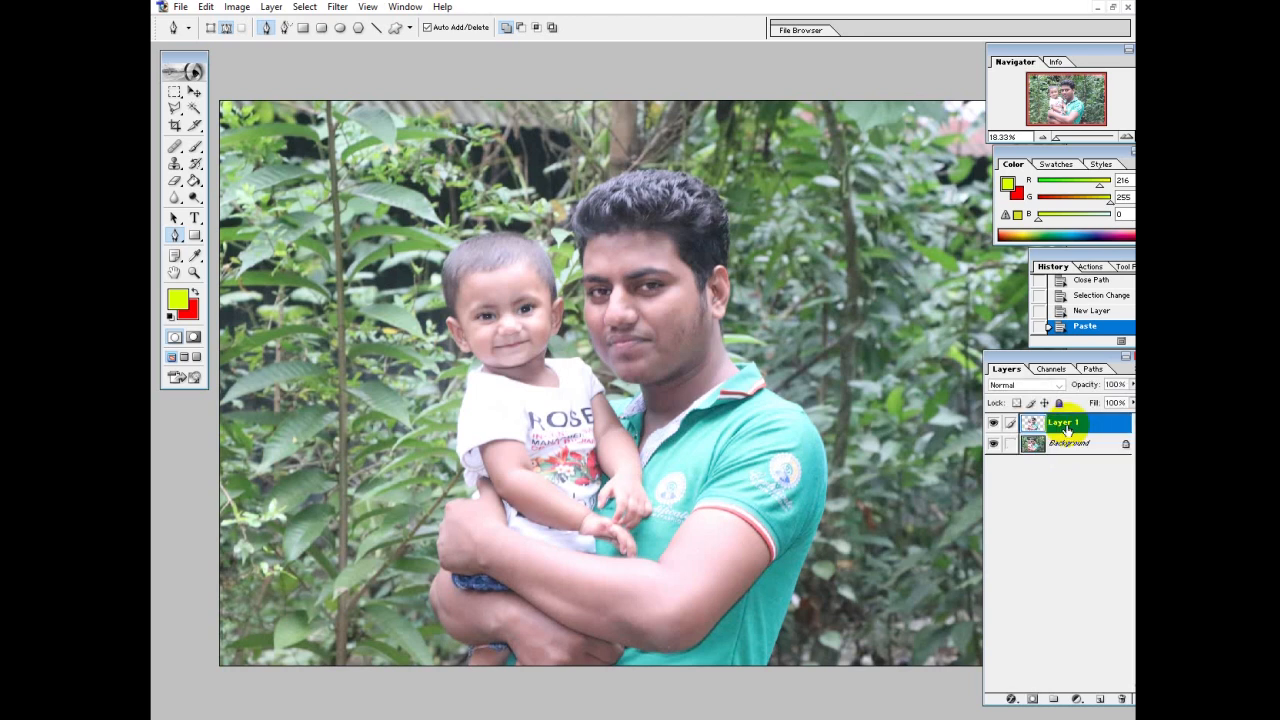
click(194, 91)
drag(370, 318, 537, 352)
drag(653, 349, 722, 350)
key(ctrl+z)
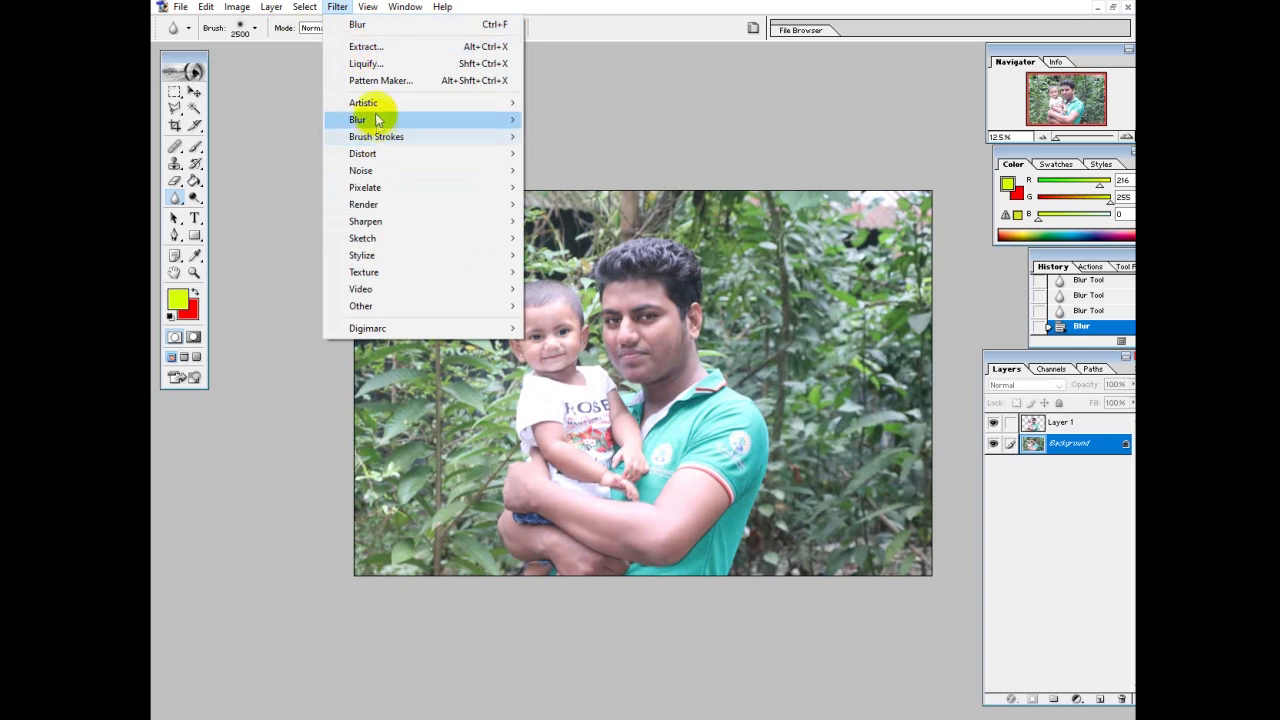
Start a Motion Blur on the Background layer with a distance of 999 pixels, keeping the photo in view
mouse_move(374, 120)
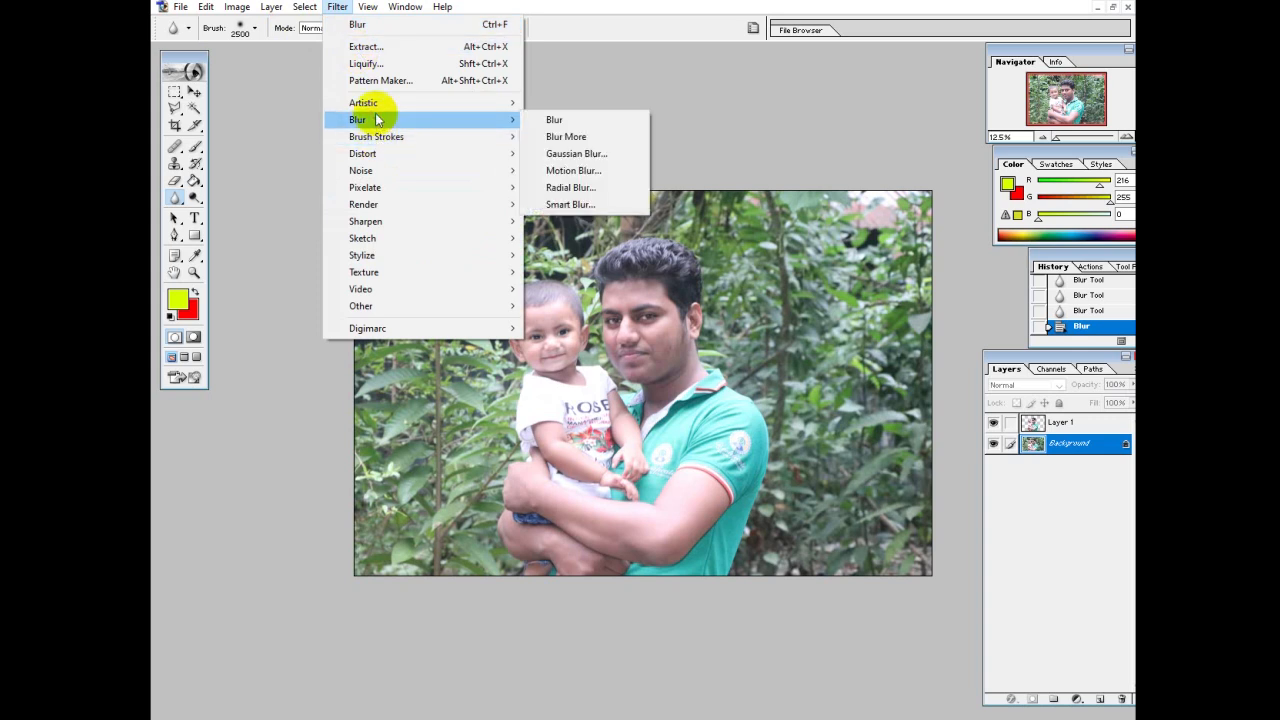
click(596, 172)
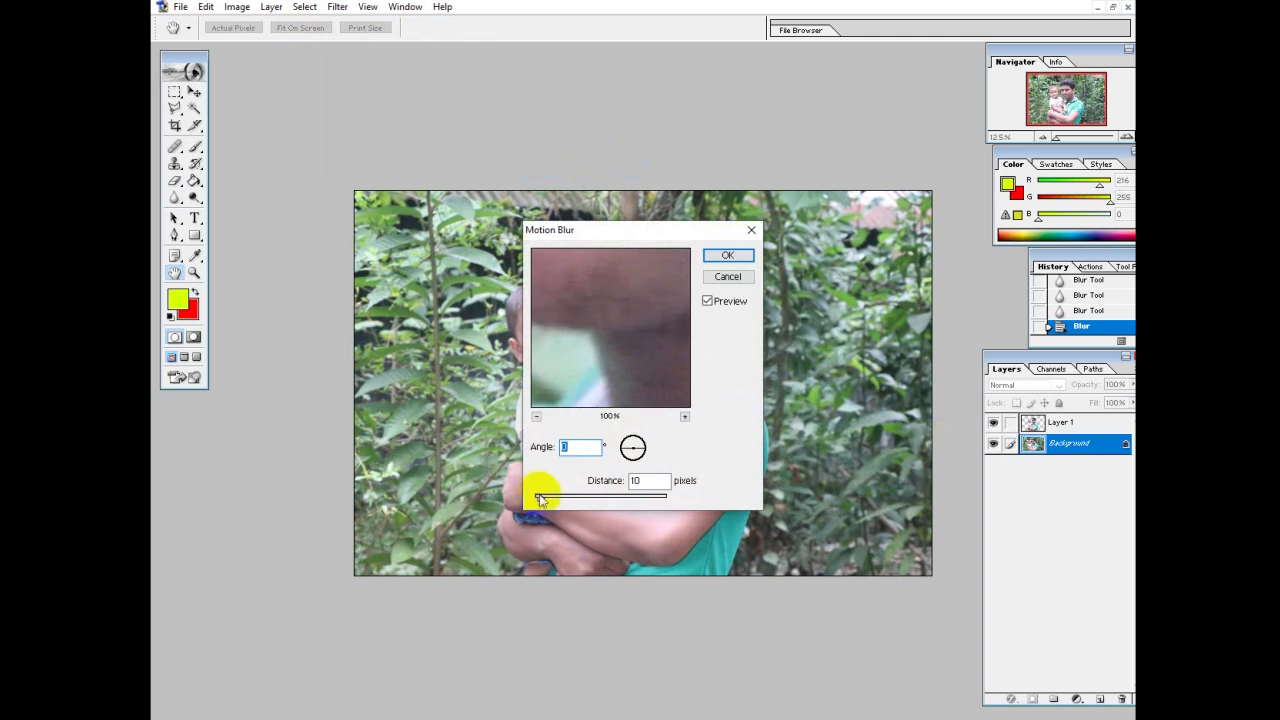
drag(540, 498, 676, 506)
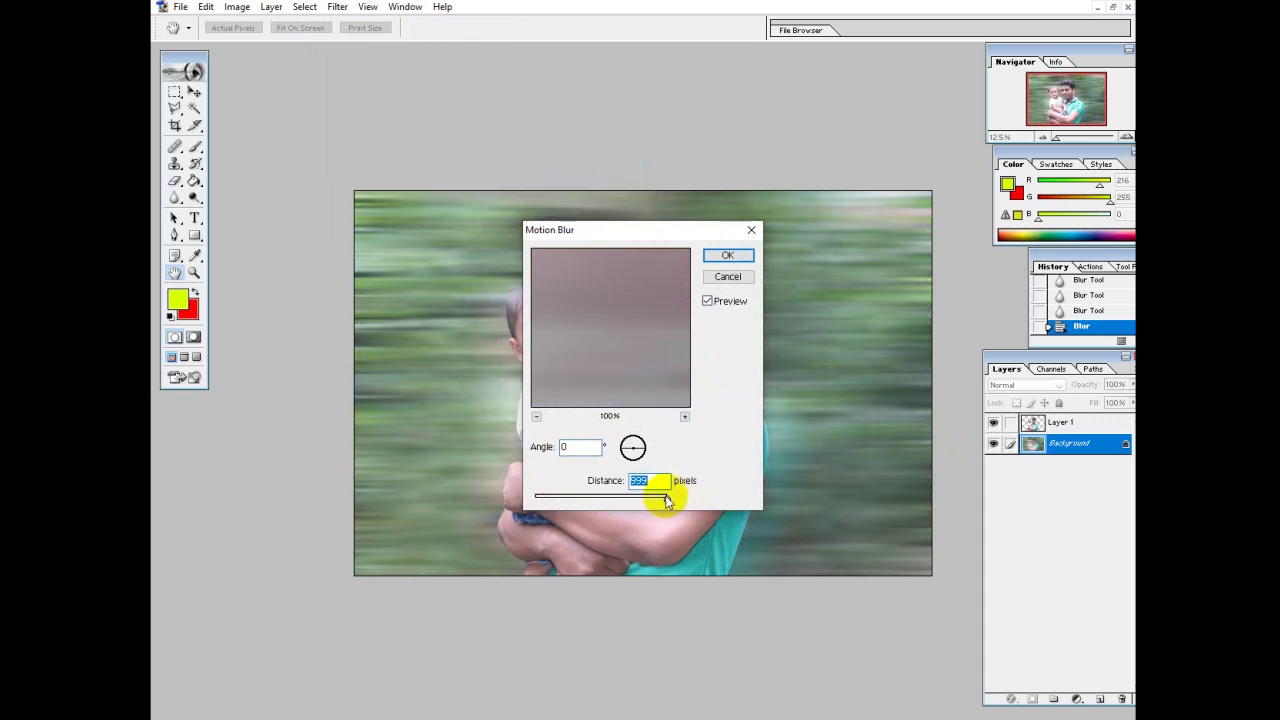
drag(664, 499, 723, 503)
drag(626, 238, 337, 40)
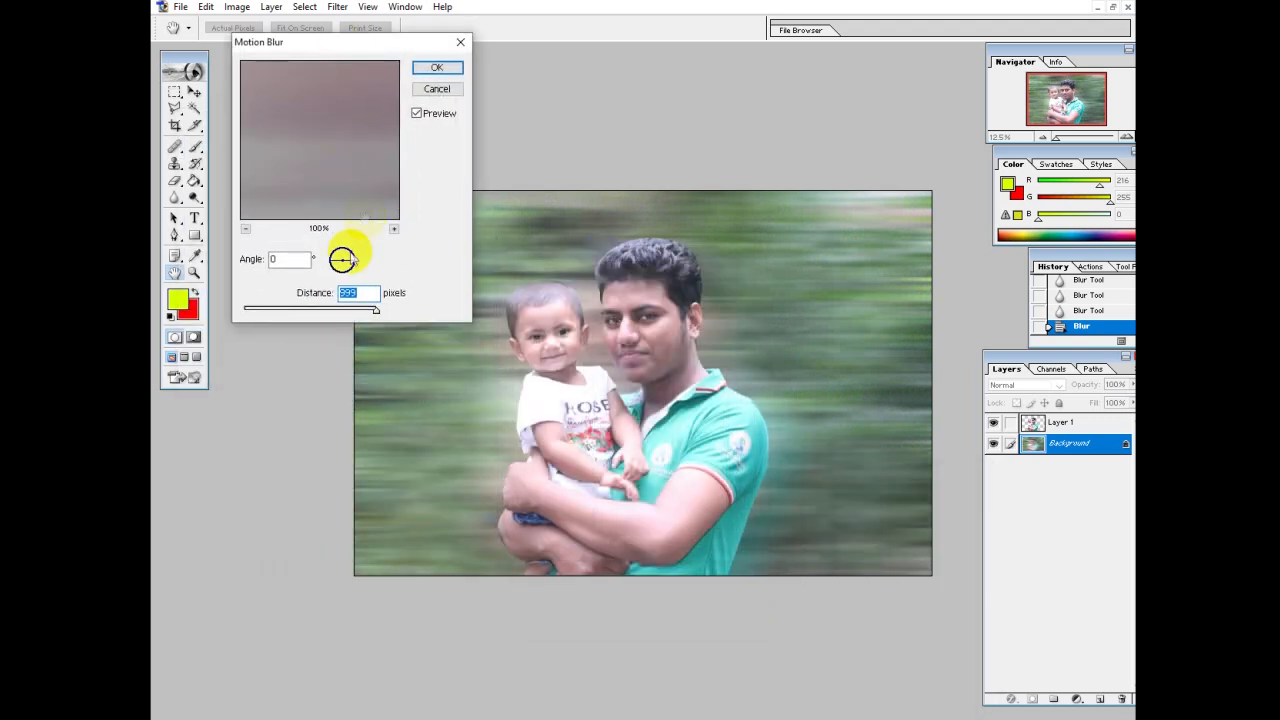
Try different blur angles, settle on 0°, set the distance to 501 pixels, and apply the Motion Blur
mouse_move(354, 262)
mouse_down()
mouse_move(351, 251)
mouse_move(356, 265)
mouse_up()
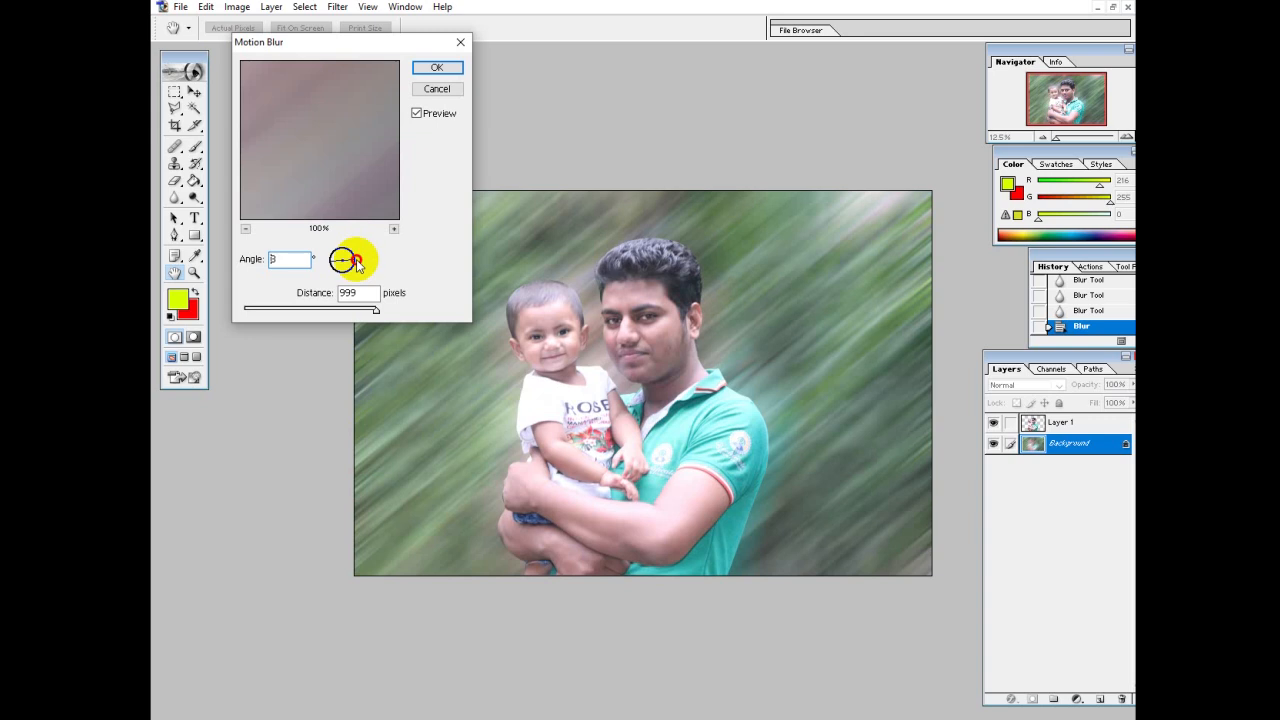
click(356, 263)
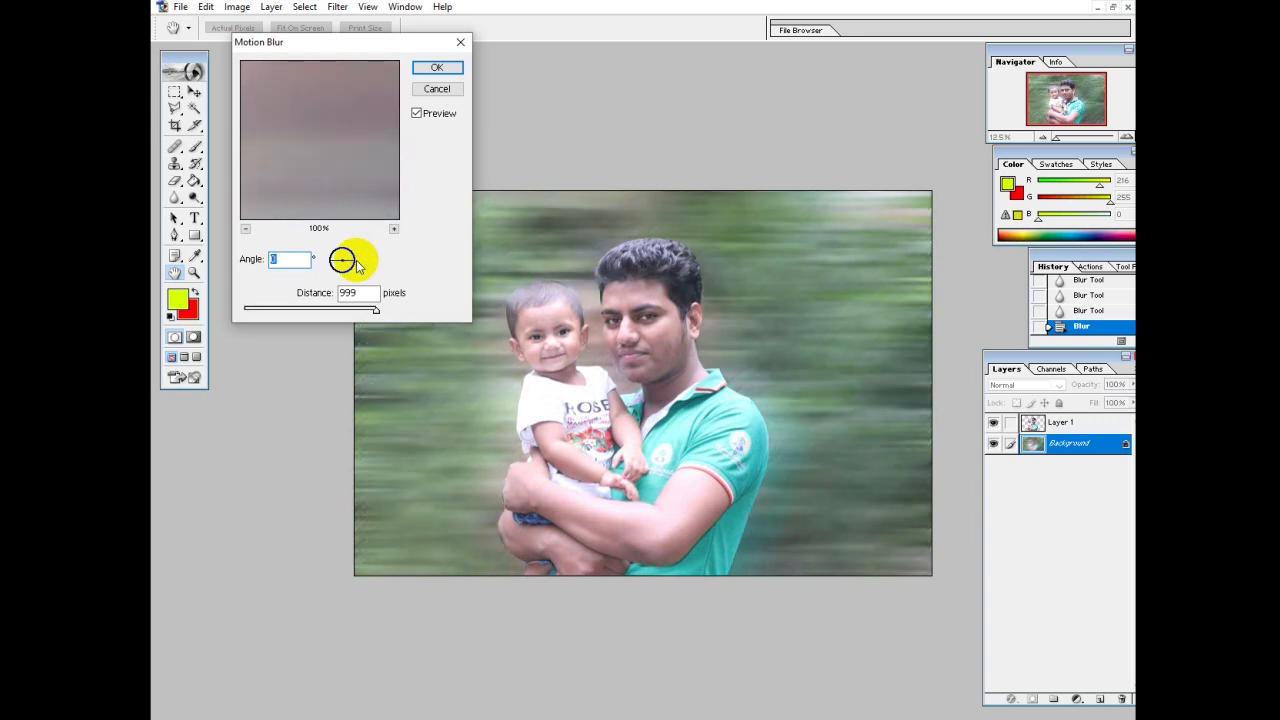
click(358, 310)
drag(360, 314, 341, 316)
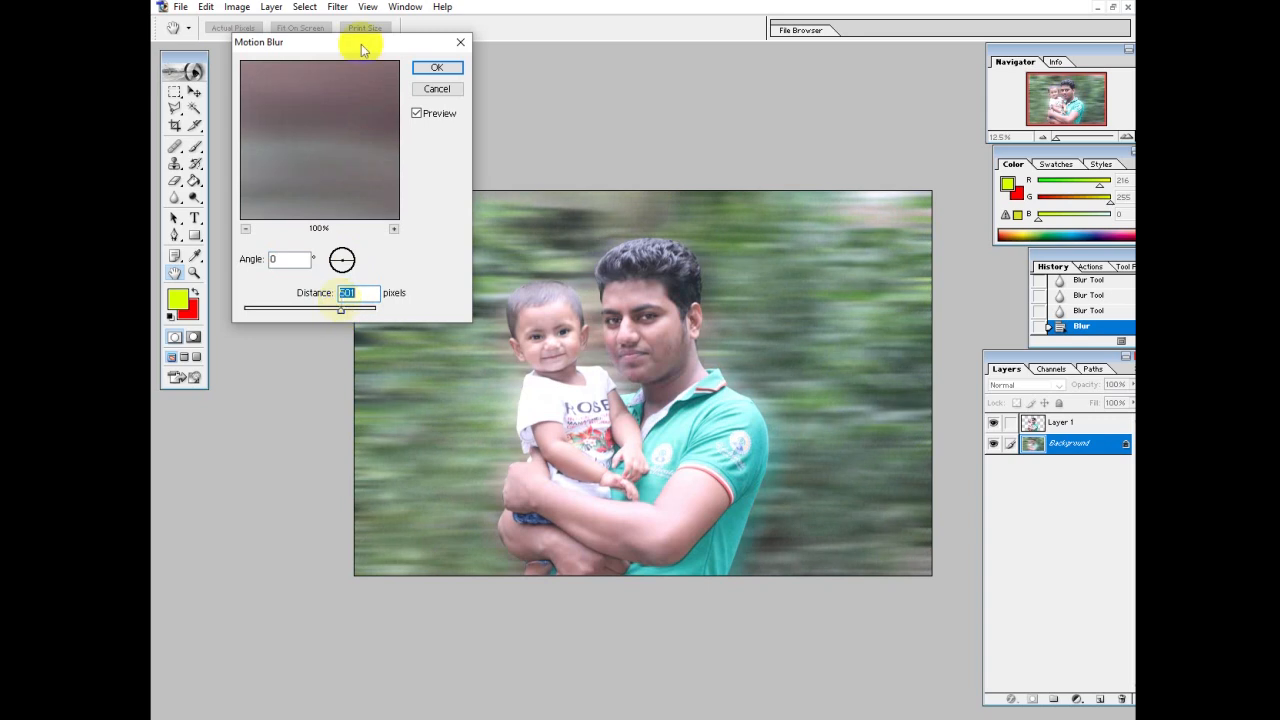
drag(363, 40, 288, 345)
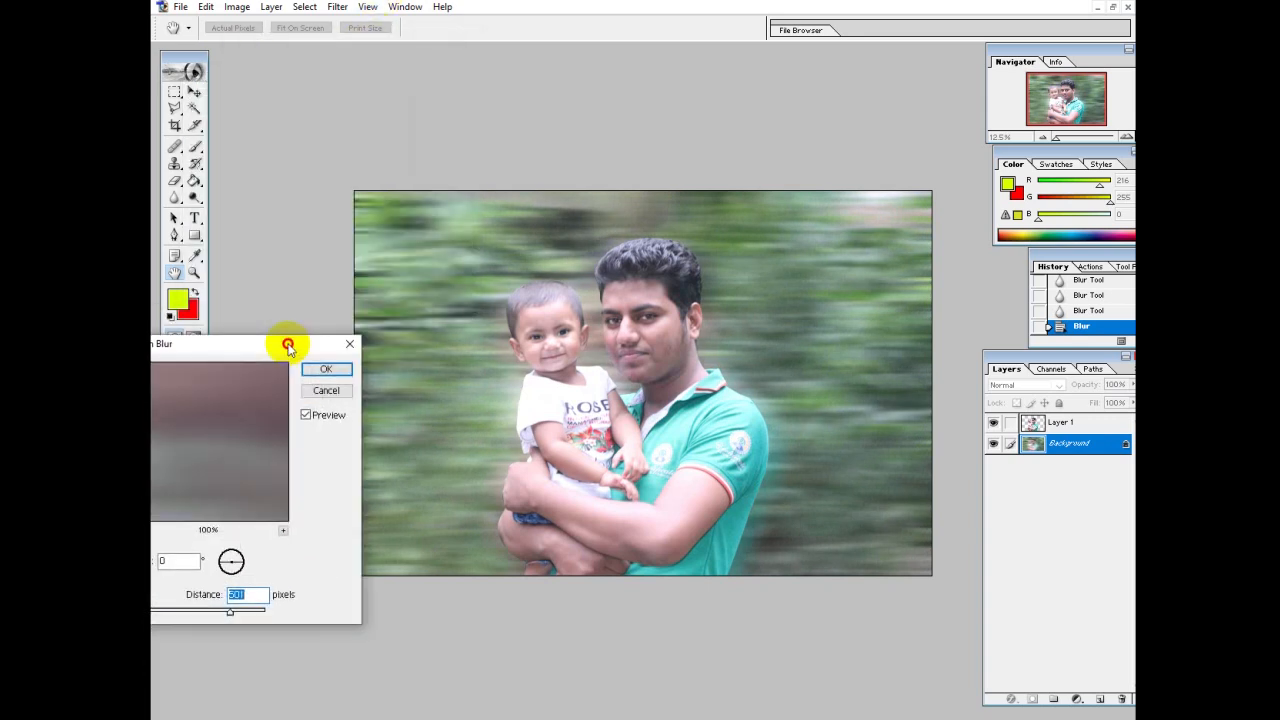
drag(288, 345, 357, 270)
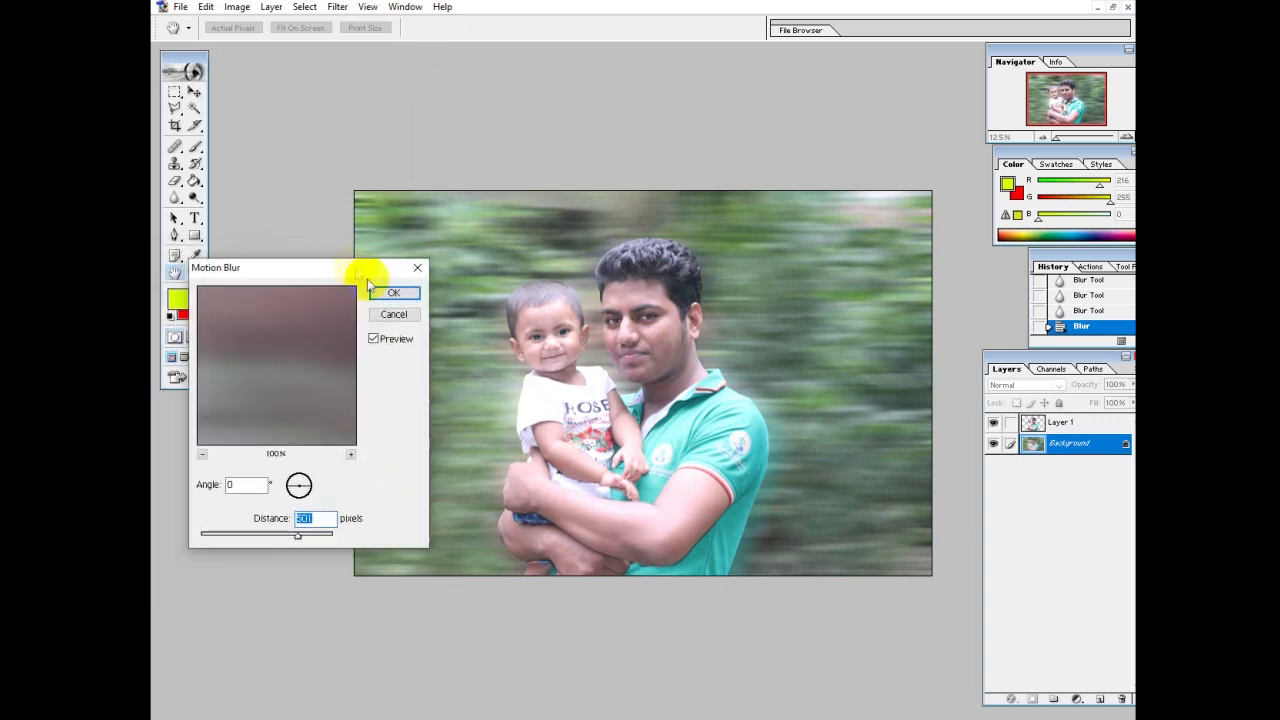
click(388, 294)
Apply Levels to Layer 1 with the black input level at 18 and the white input level at 248
key(v)
click(1062, 423)
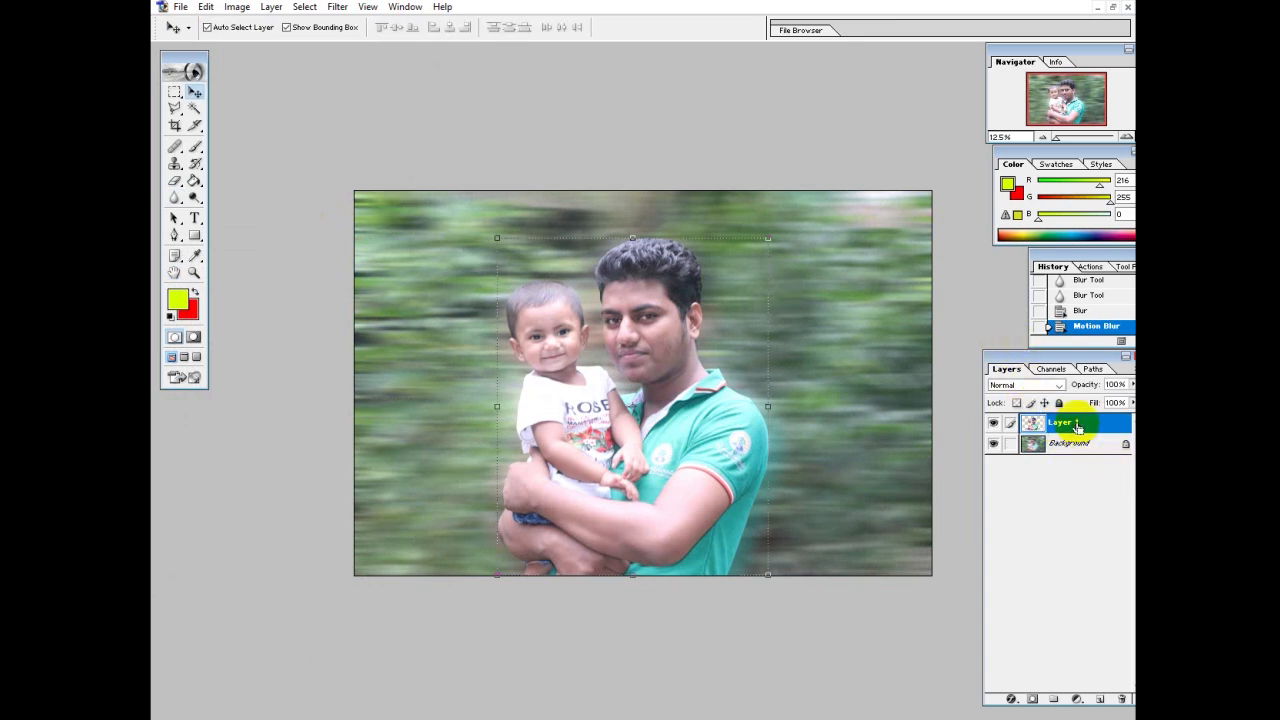
key(ctrl+l)
drag(829, 245, 842, 244)
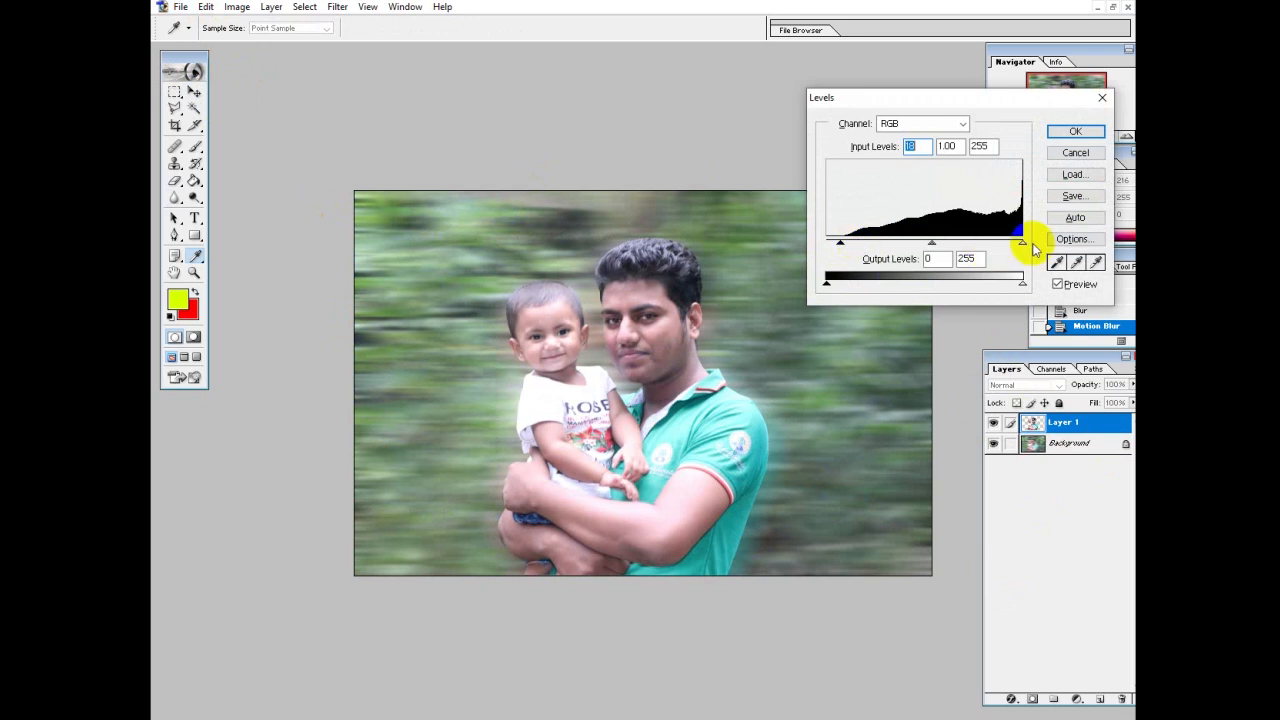
drag(1024, 245, 1016, 247)
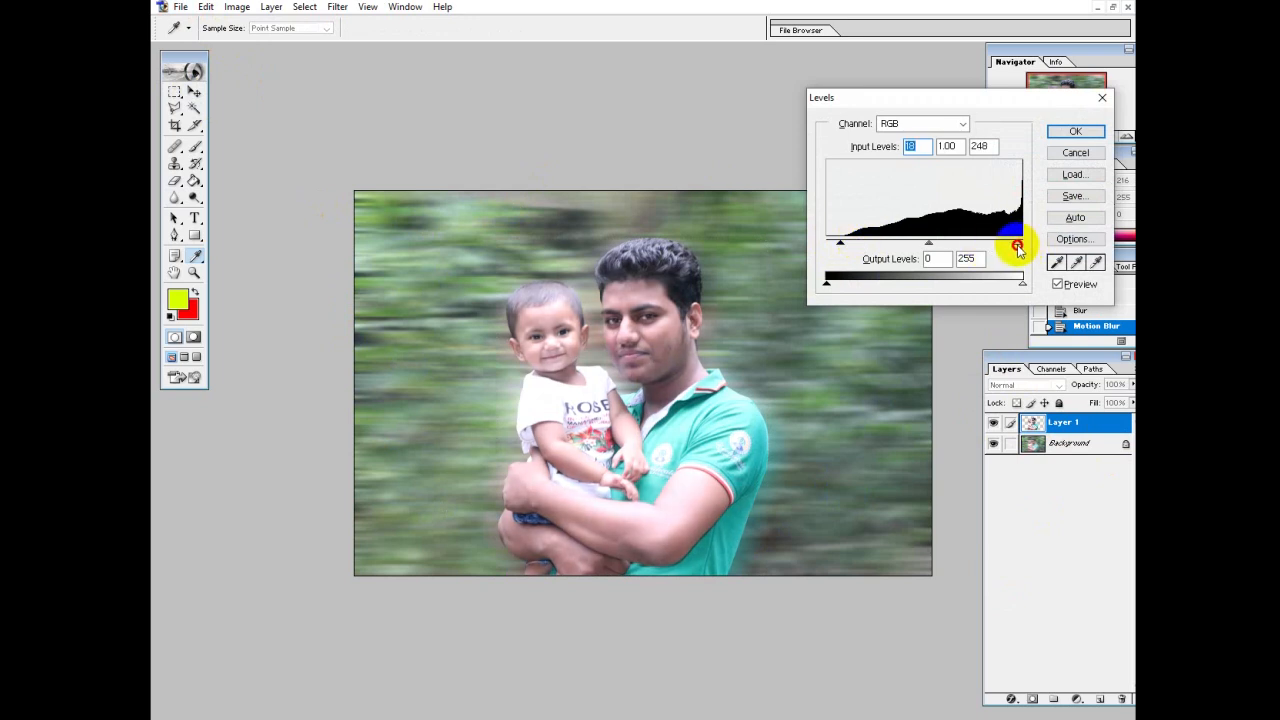
click(1075, 131)
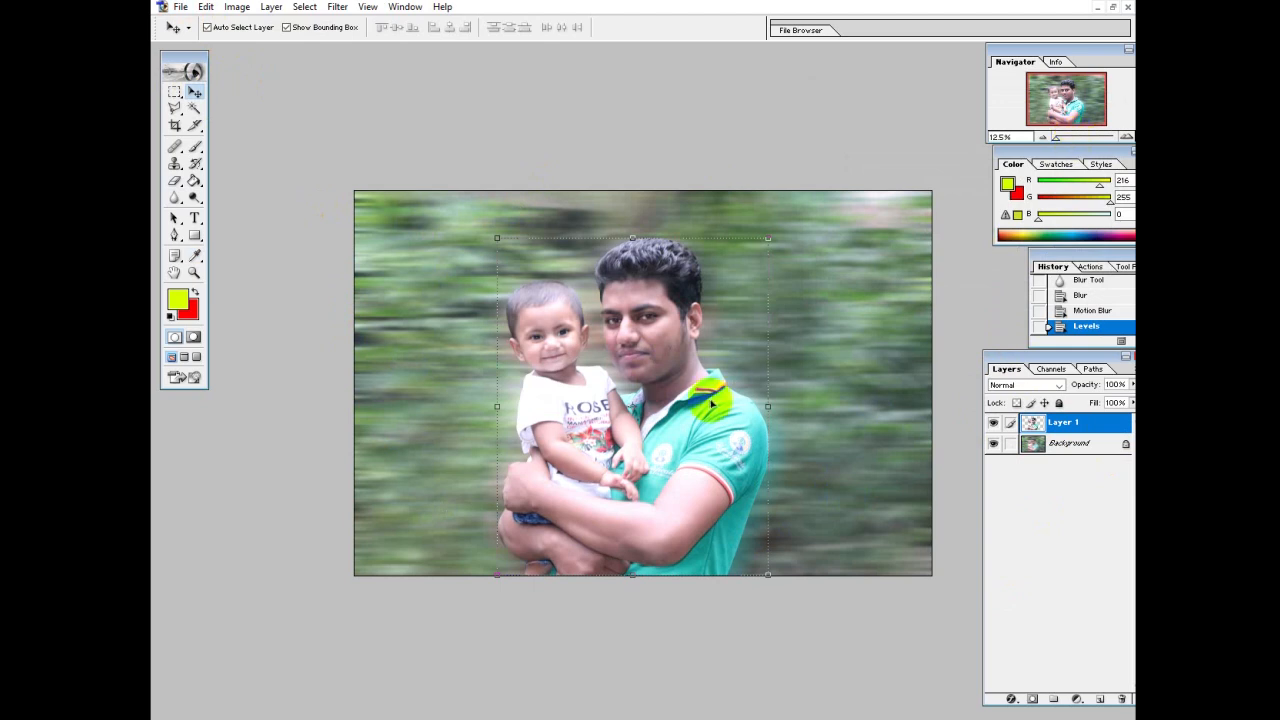
Lighten the man's hair on Layer 1 with the Dodge tool, using a 200-pixel brush on midtones at 32% exposure
key(ctrl+plus)
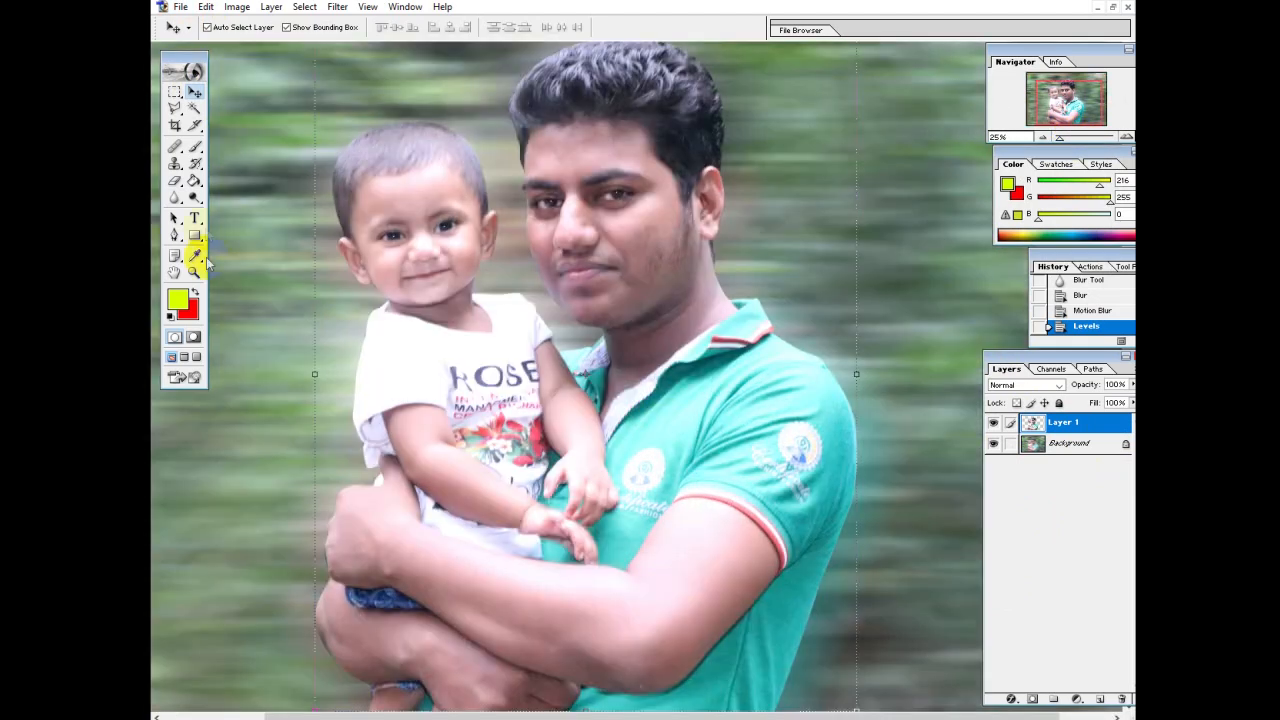
click(194, 197)
drag(645, 108, 657, 103)
key(ctrl+minus)
right_click(679, 193)
drag(803, 229, 808, 229)
click(651, 191)
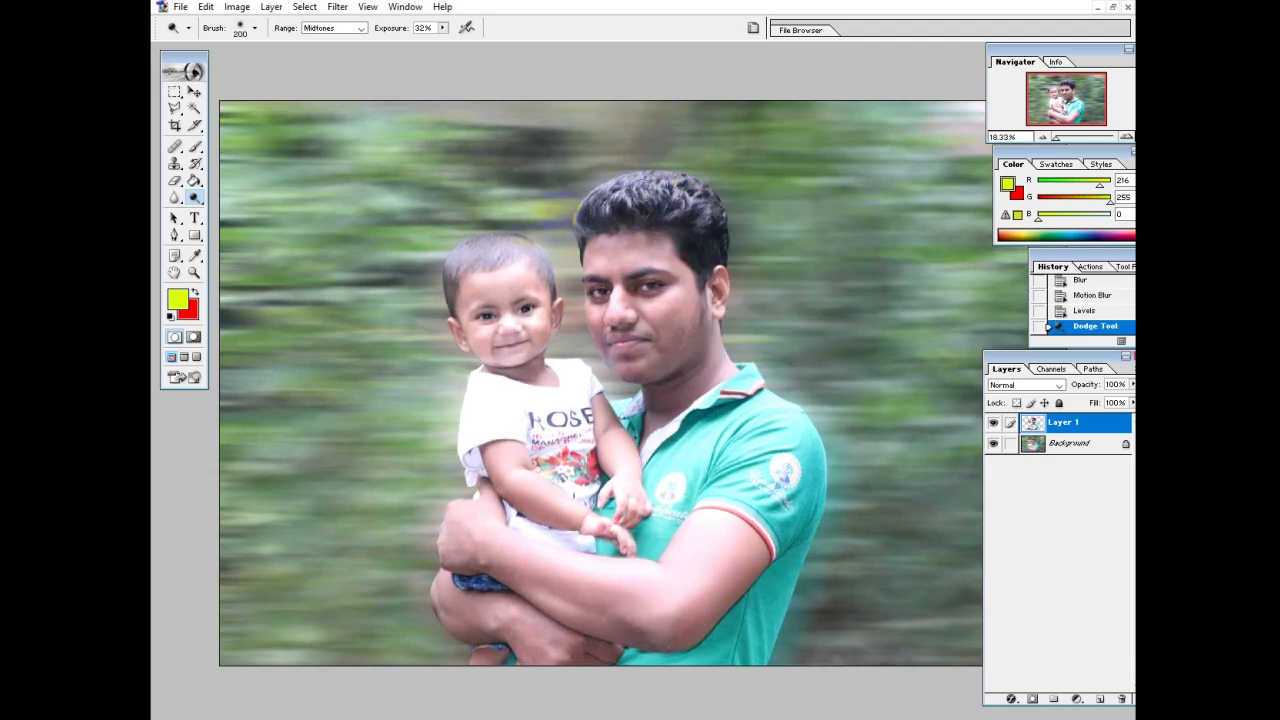
Darken the child's and the man's hair on Layer 1 with the Burn tool, using a 200-pixel brush
mouse_move(525, 247)
mouse_down()
mouse_move(489, 246)
mouse_move(461, 258)
mouse_move(452, 283)
mouse_move(520, 237)
mouse_up()
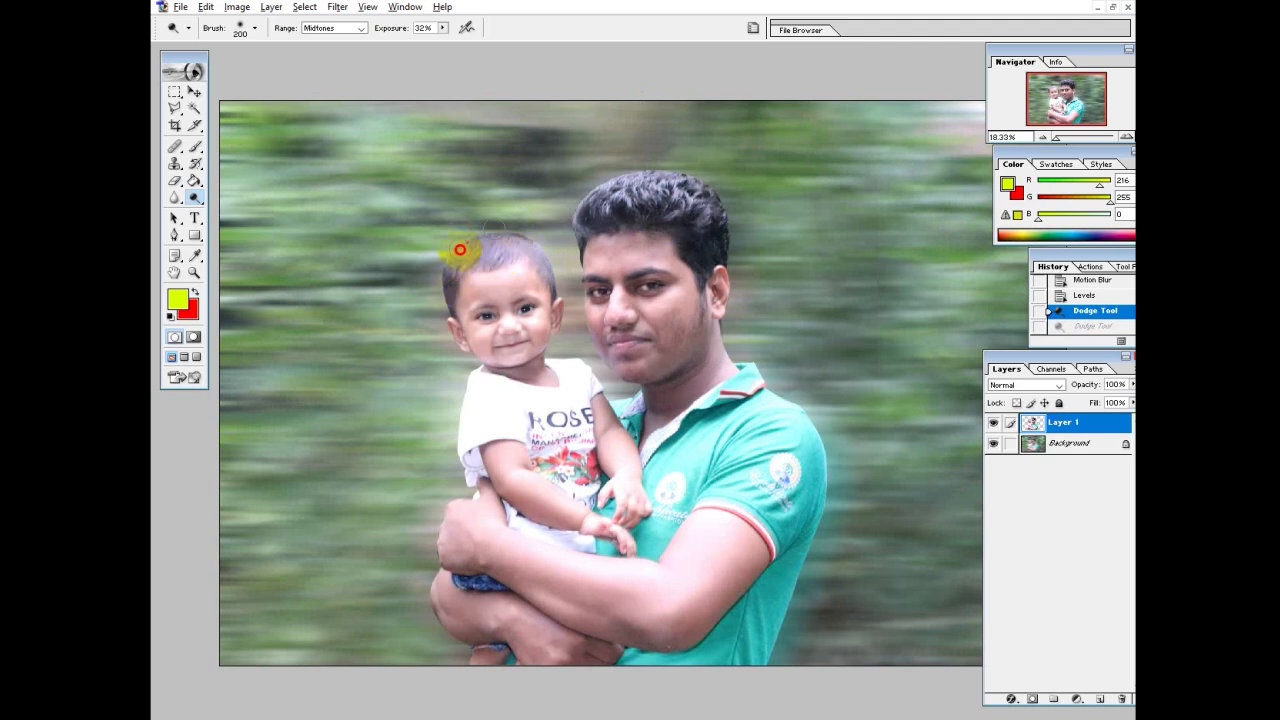
mouse_move(450, 268)
mouse_down()
mouse_move(516, 254)
mouse_move(556, 267)
mouse_move(563, 296)
mouse_move(543, 253)
mouse_move(537, 262)
mouse_move(536, 233)
mouse_move(529, 258)
mouse_move(546, 266)
mouse_move(488, 256)
mouse_move(467, 272)
mouse_move(456, 261)
mouse_move(501, 243)
mouse_move(545, 246)
mouse_up()
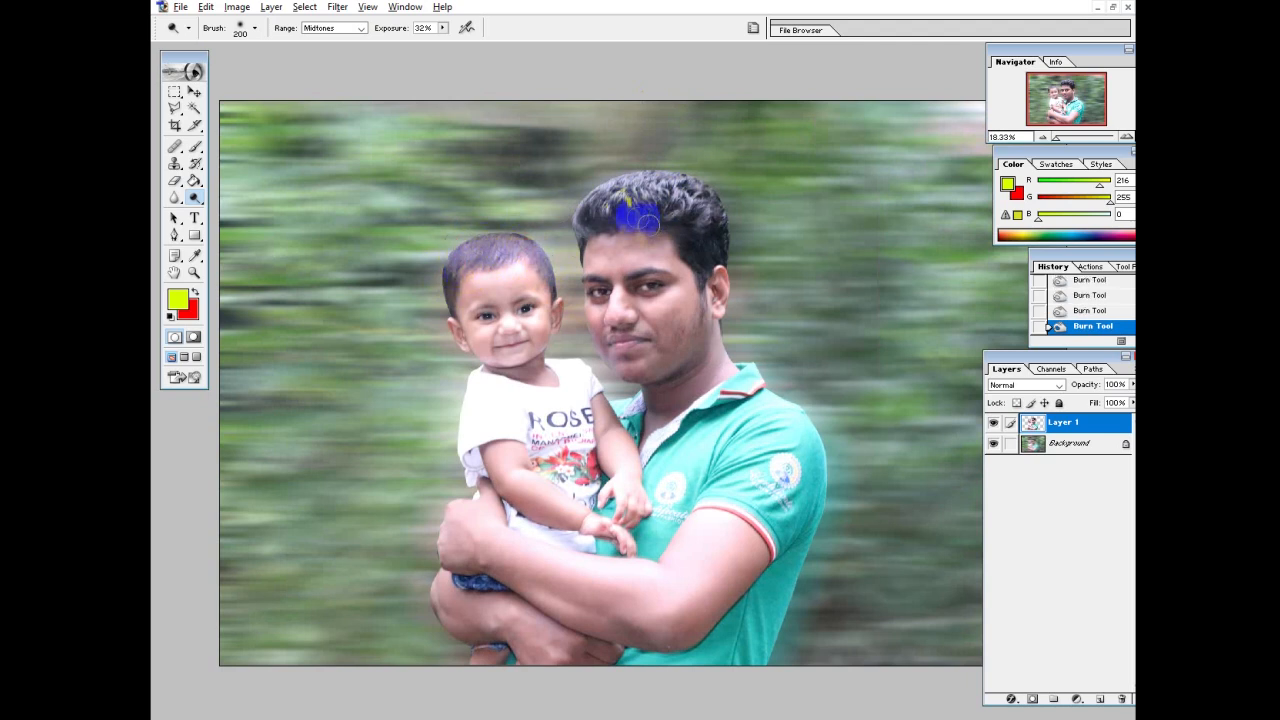
mouse_move(644, 183)
mouse_down()
mouse_move(607, 184)
mouse_move(662, 188)
mouse_move(702, 220)
mouse_move(709, 197)
mouse_move(662, 182)
mouse_up()
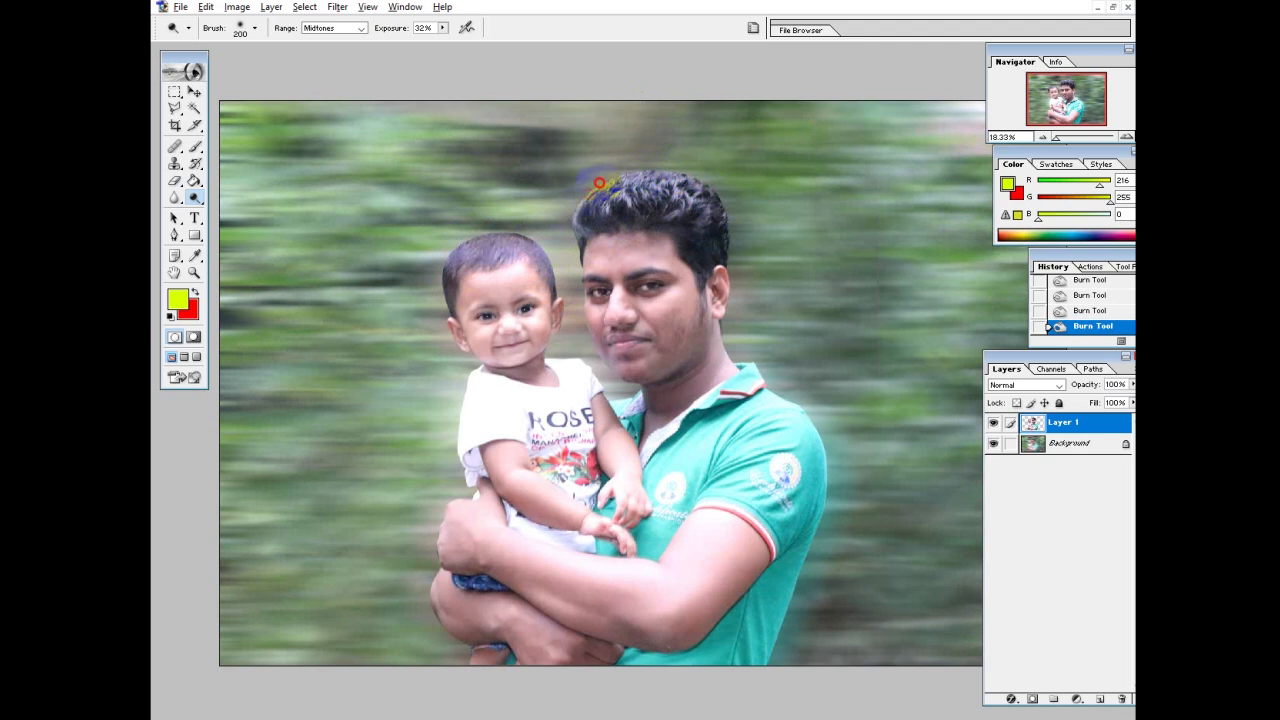
drag(586, 224, 765, 243)
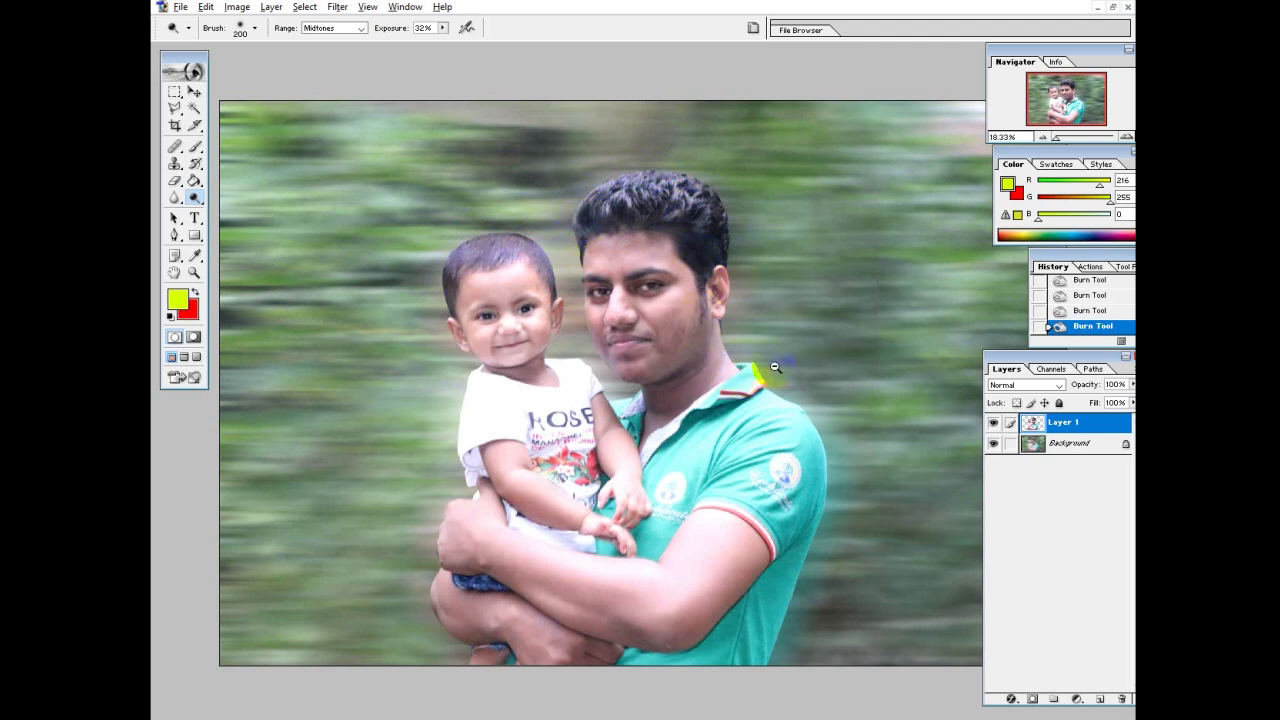
Start saving the image under a new name and browse to Desktop, imo setting, New folder (2)
alt+click(683, 370)
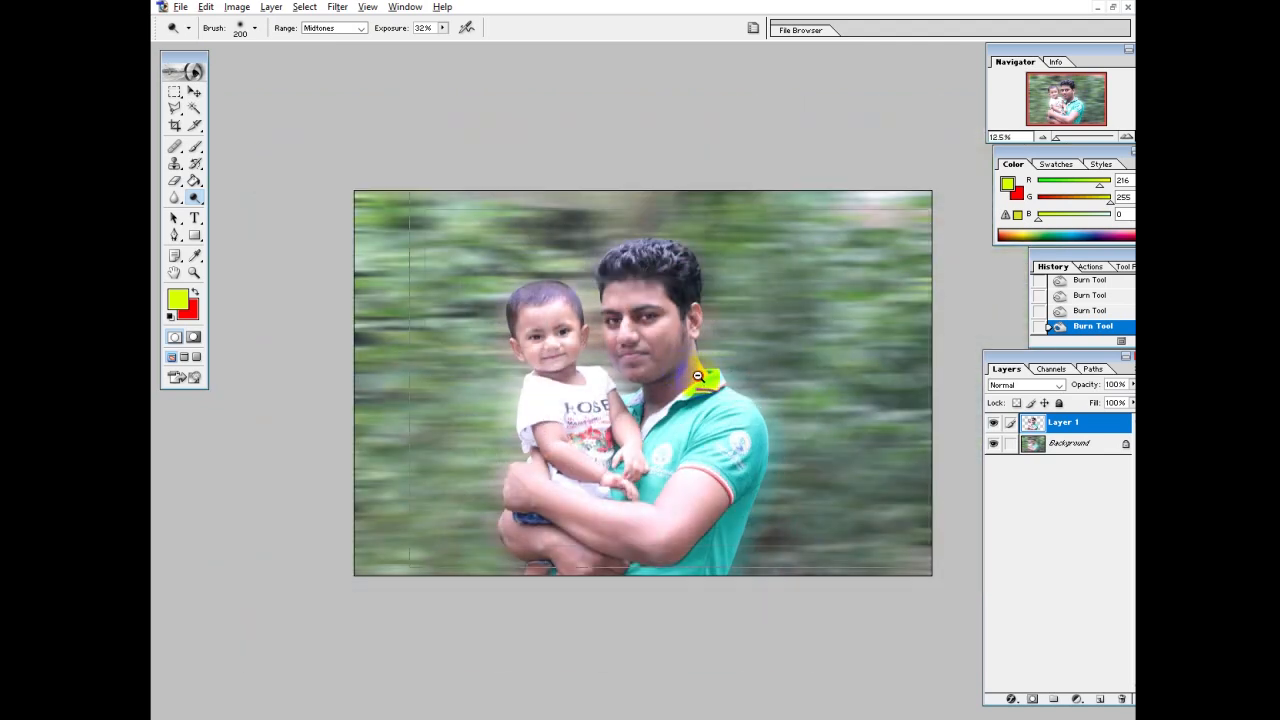
alt+click(700, 380)
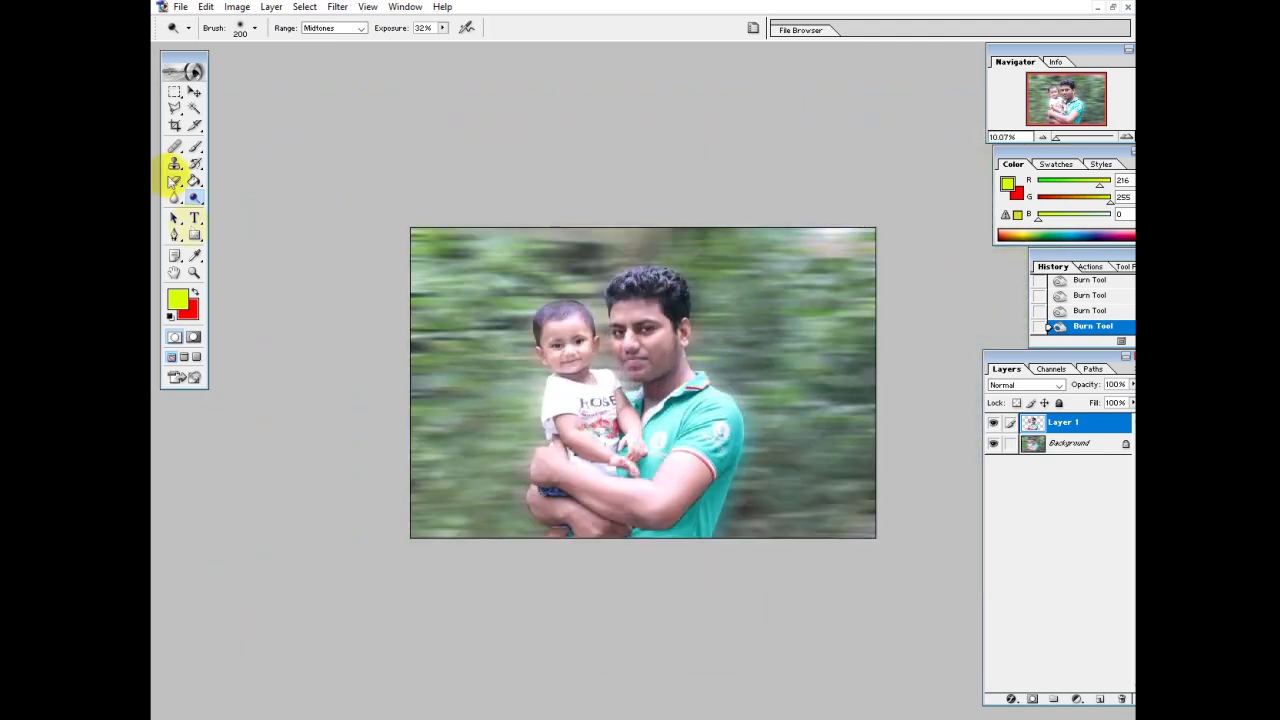
scroll(203, 246, up, 1)
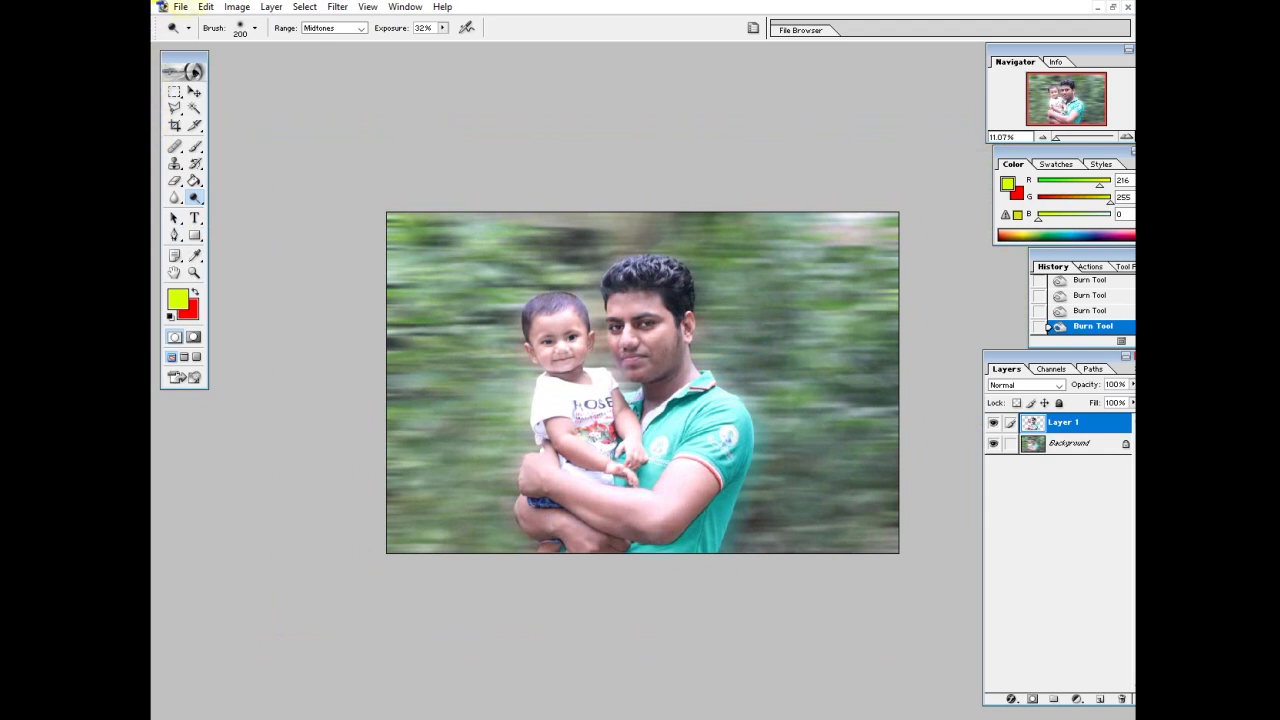
click(181, 8)
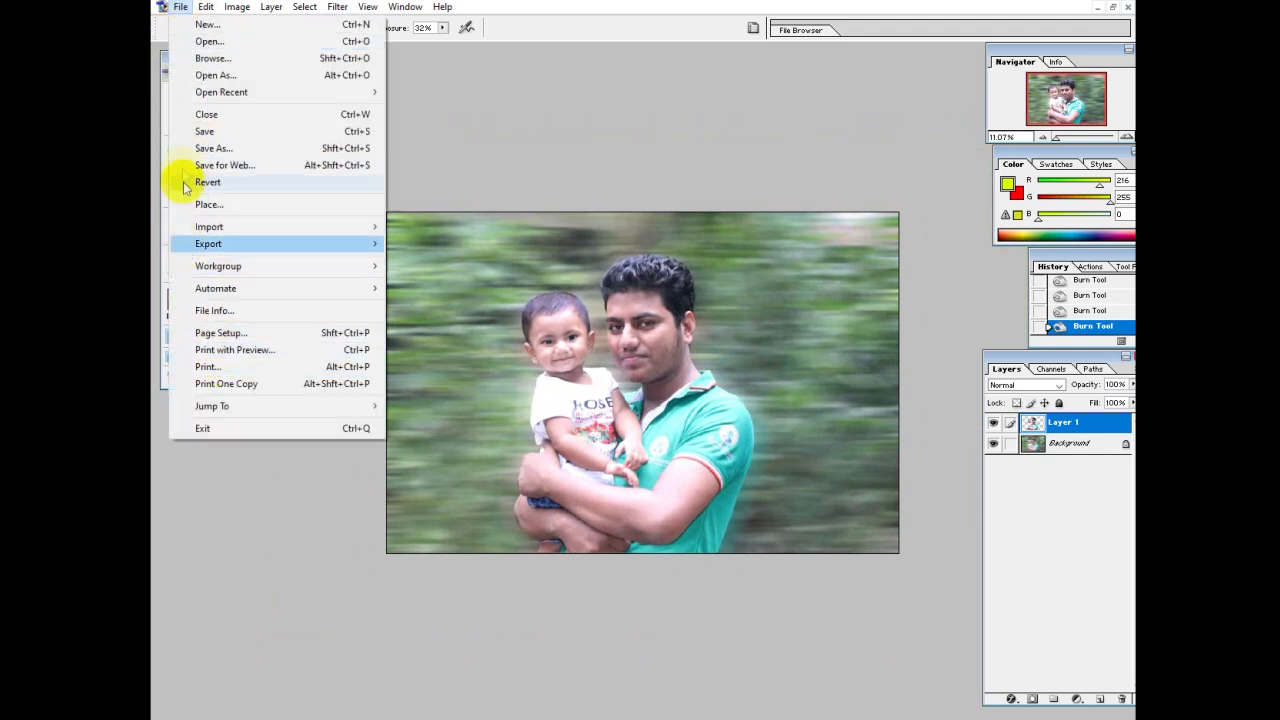
click(196, 148)
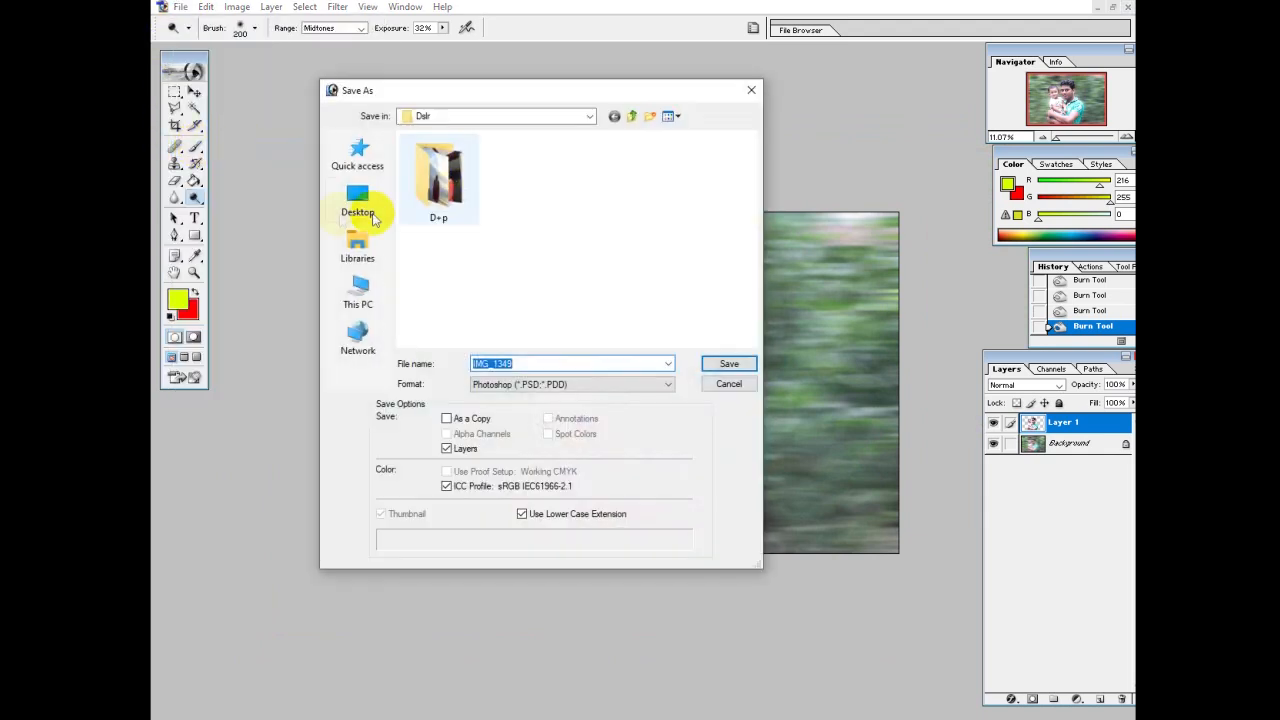
click(359, 203)
scroll(677, 286, down, 1)
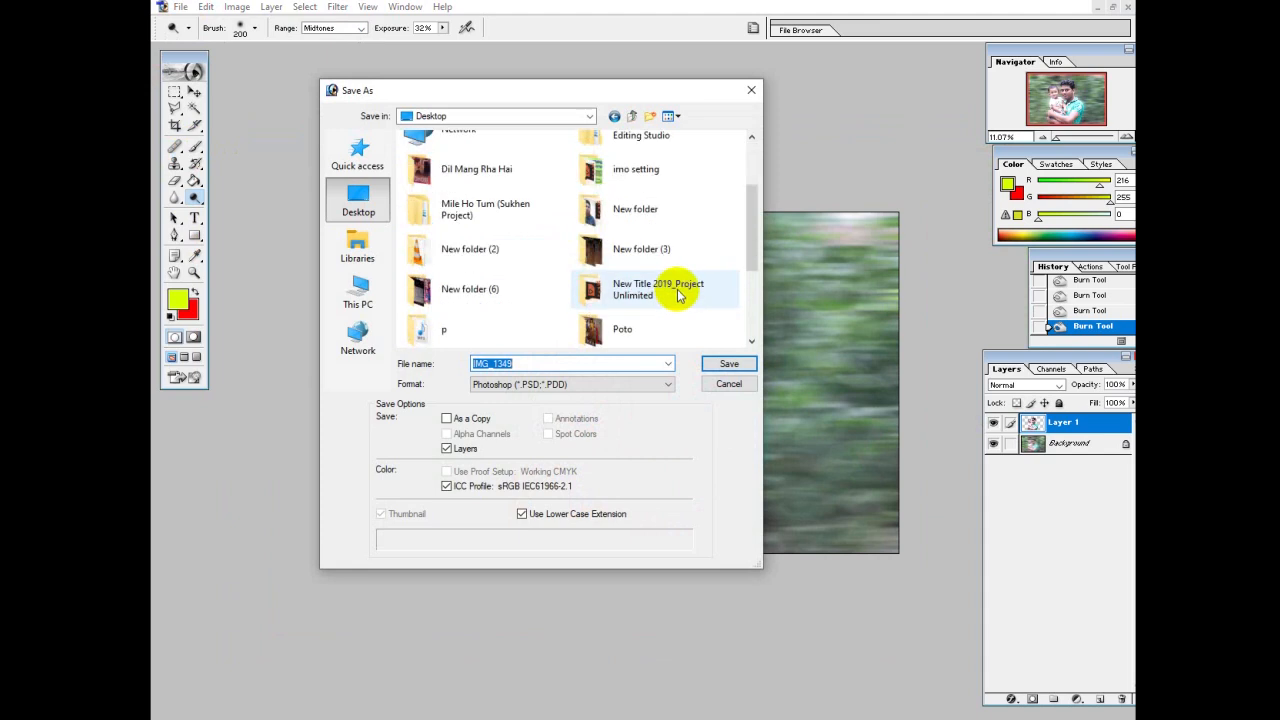
scroll(491, 300, down, 1)
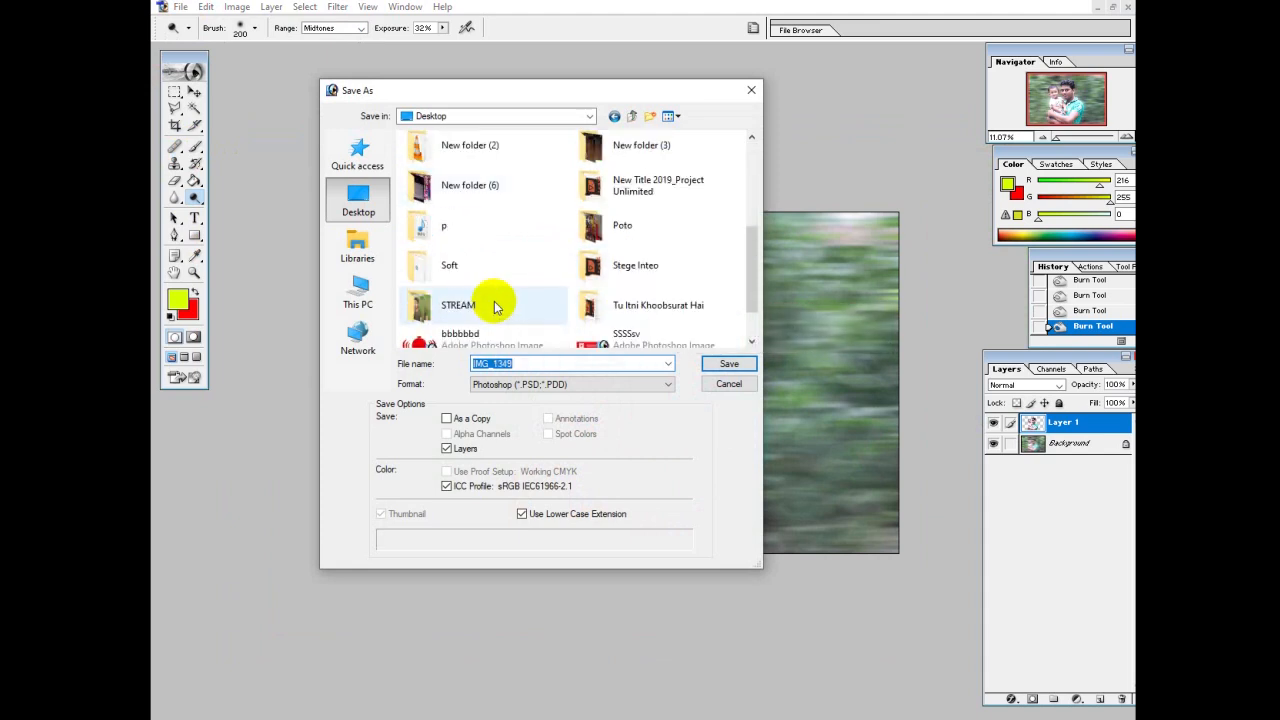
scroll(615, 275, down, 1)
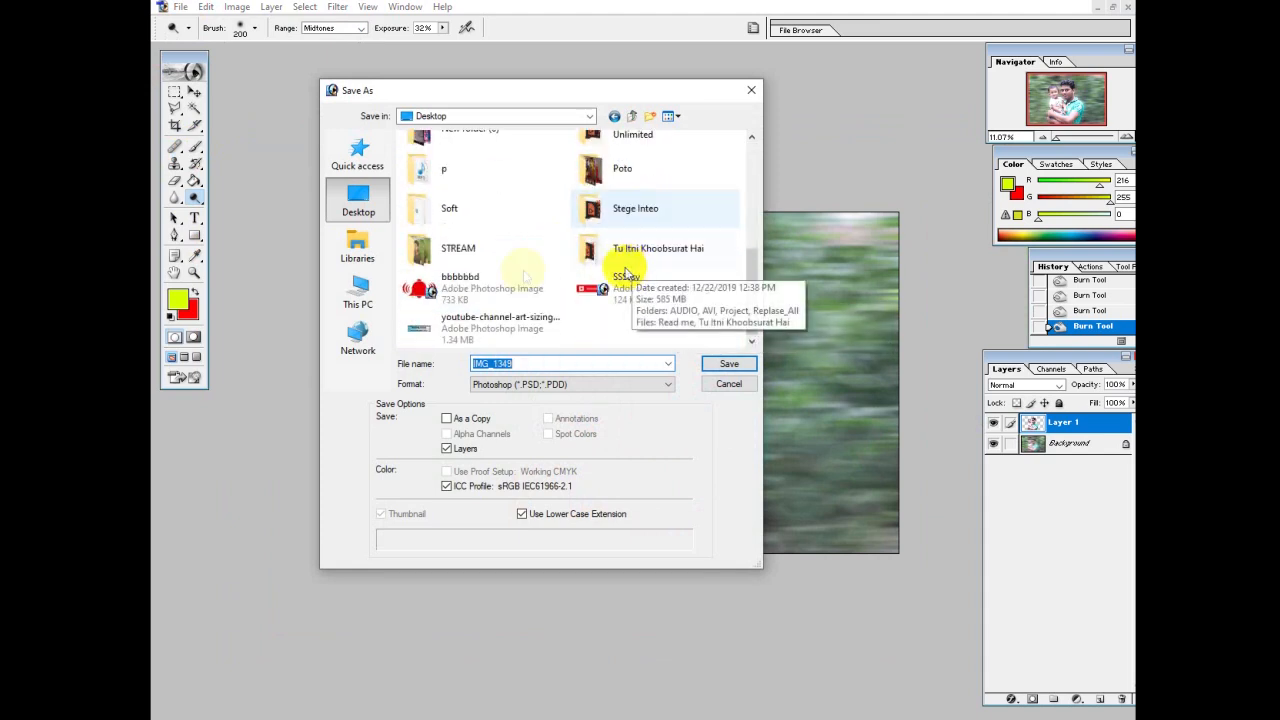
scroll(529, 250, up, 3)
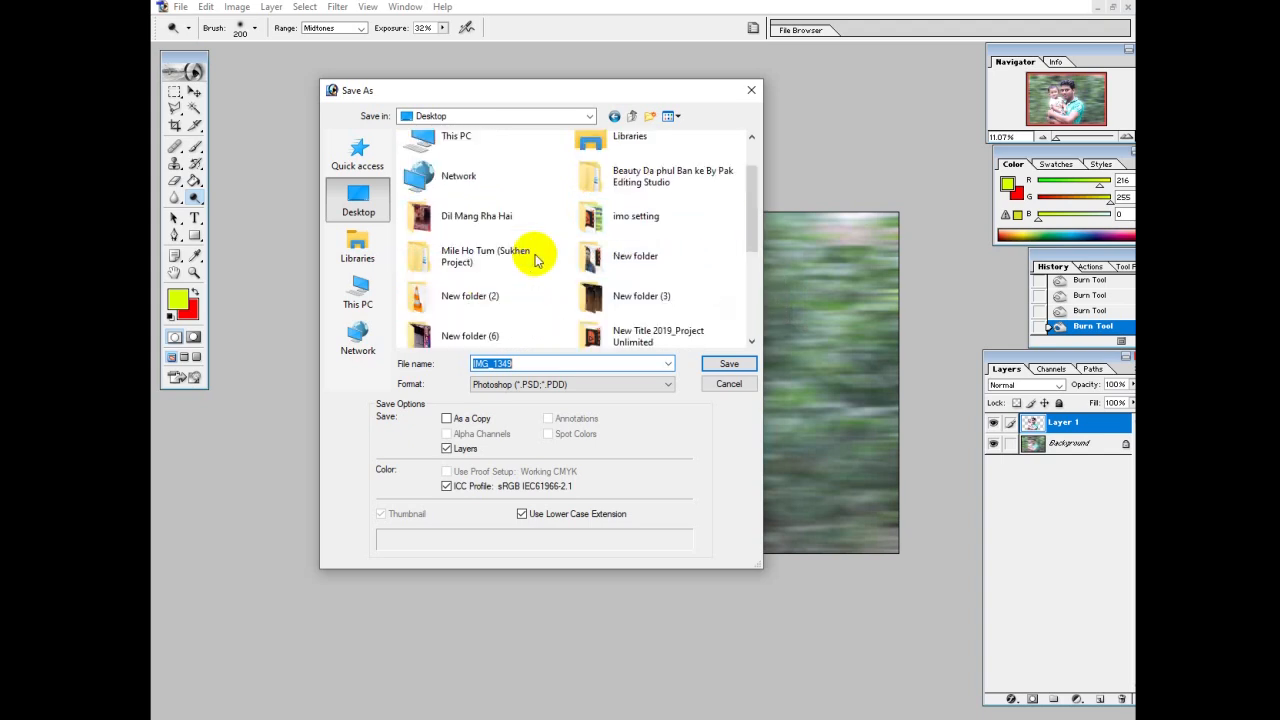
double_click(640, 212)
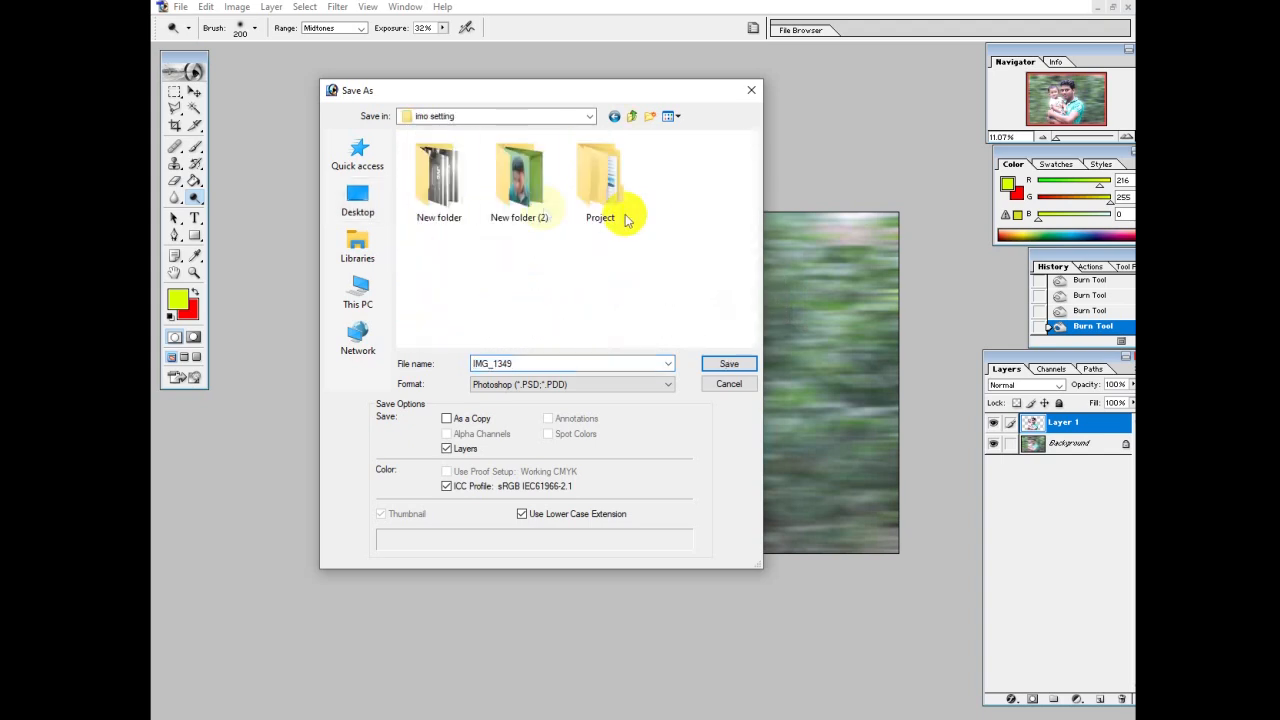
double_click(512, 188)
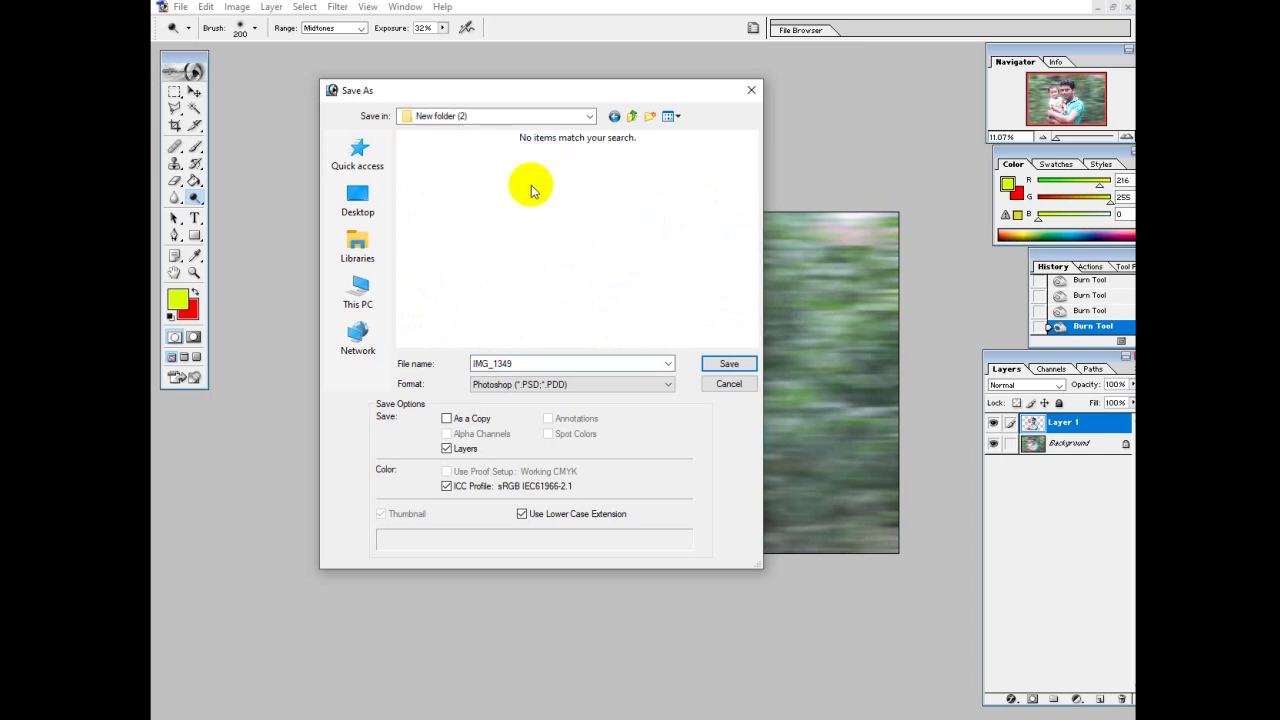
Save the image as a JPEG copy named Dslr and accept the JPEG options
click(537, 386)
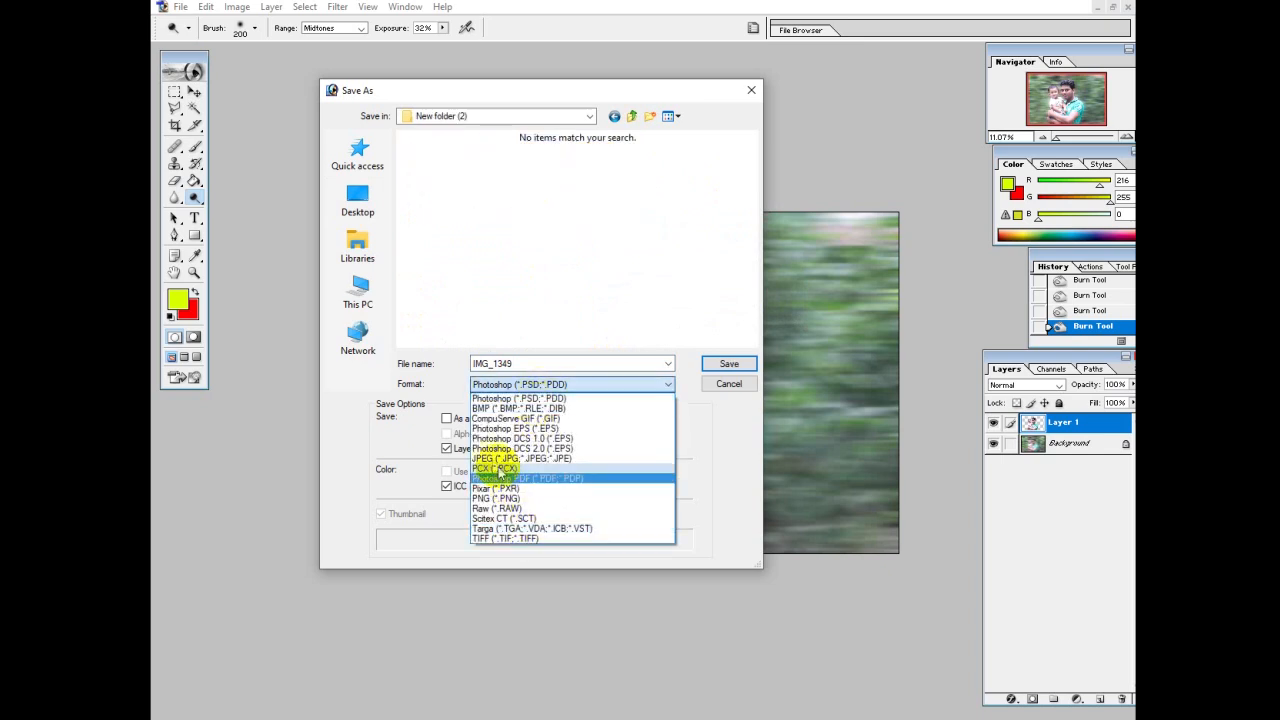
click(548, 457)
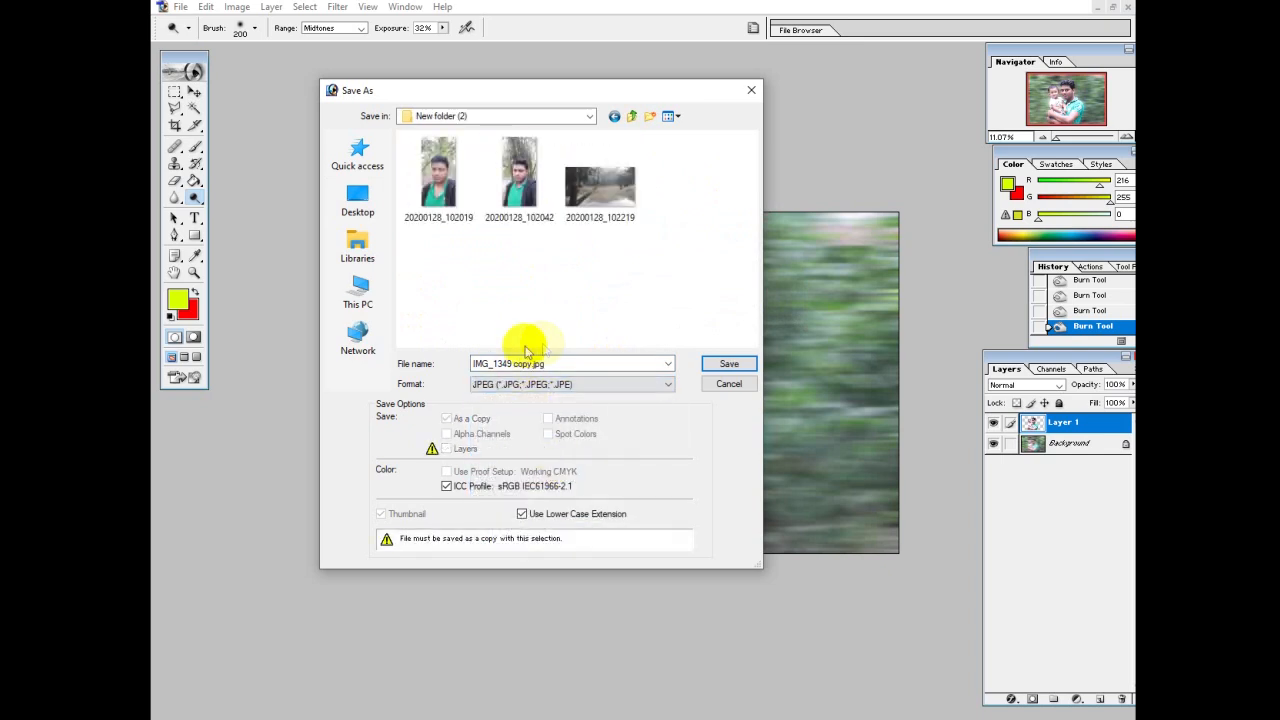
double_click(559, 362)
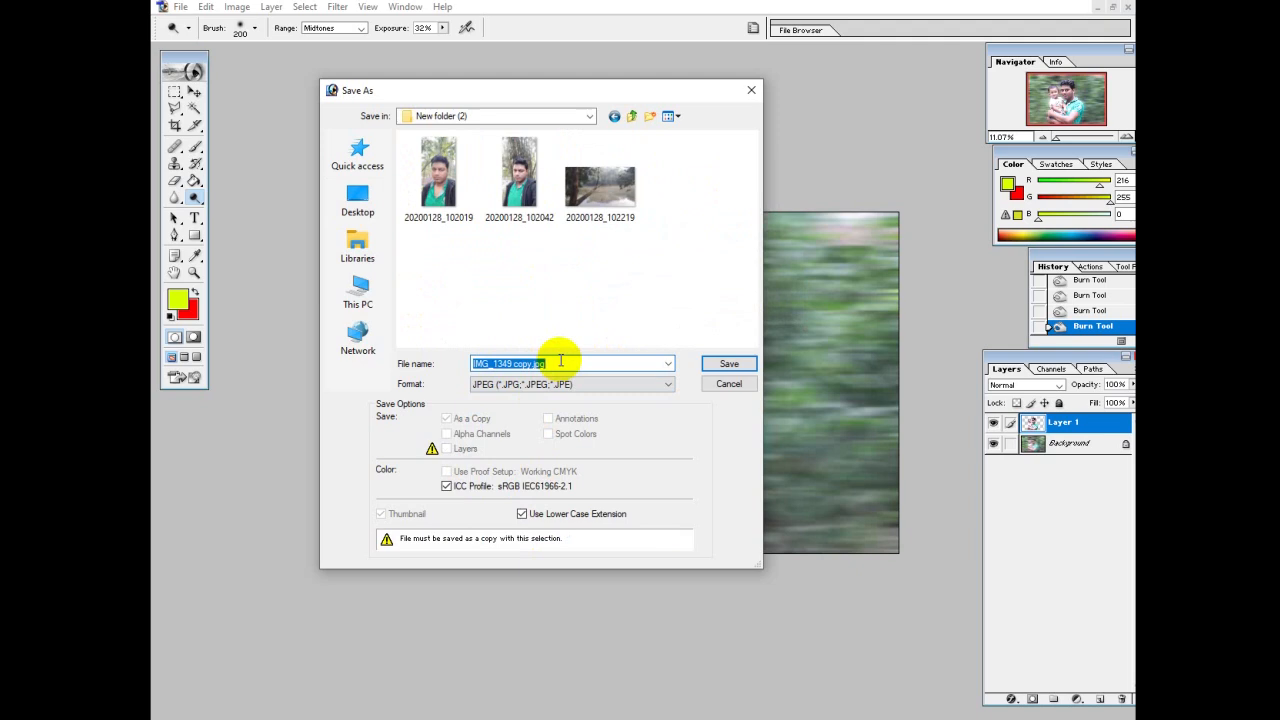
text(Dslr)
click(728, 364)
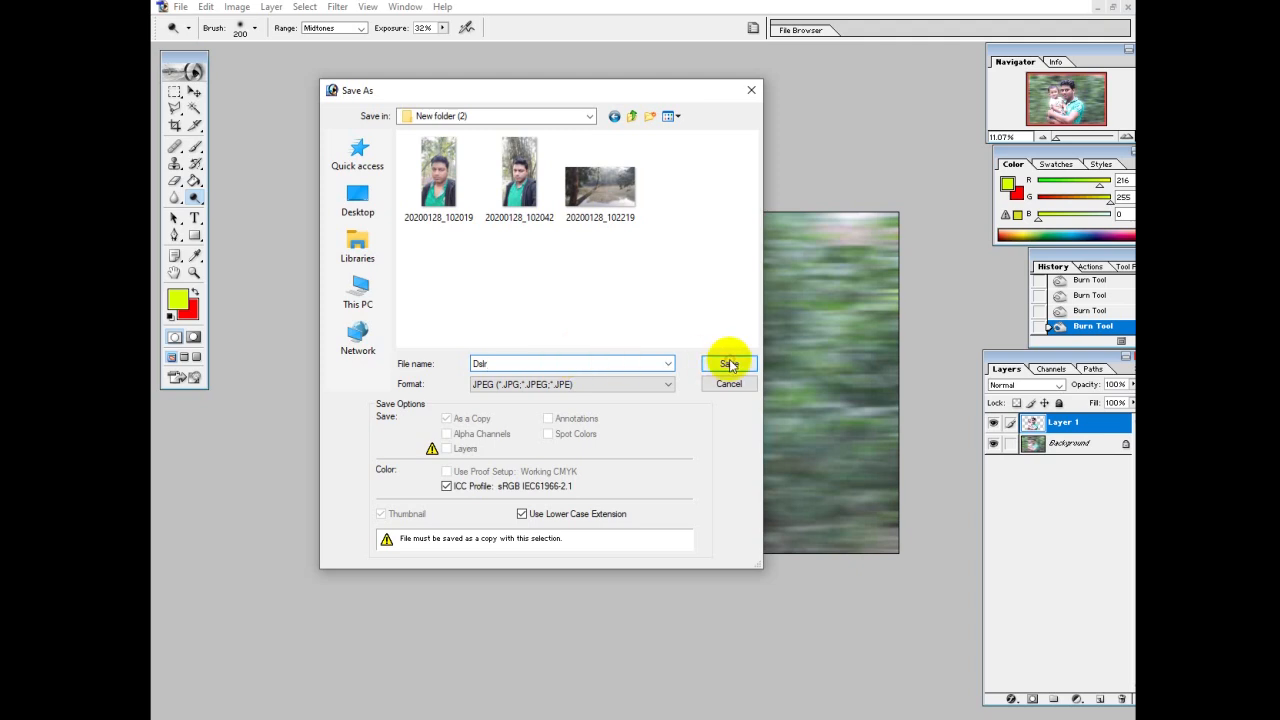
drag(604, 336, 641, 335)
click(748, 261)
Select the Background layer and undo the burn, dodge, Levels and Motion Blur edits
key(ctrl+j)
click(1068, 443)
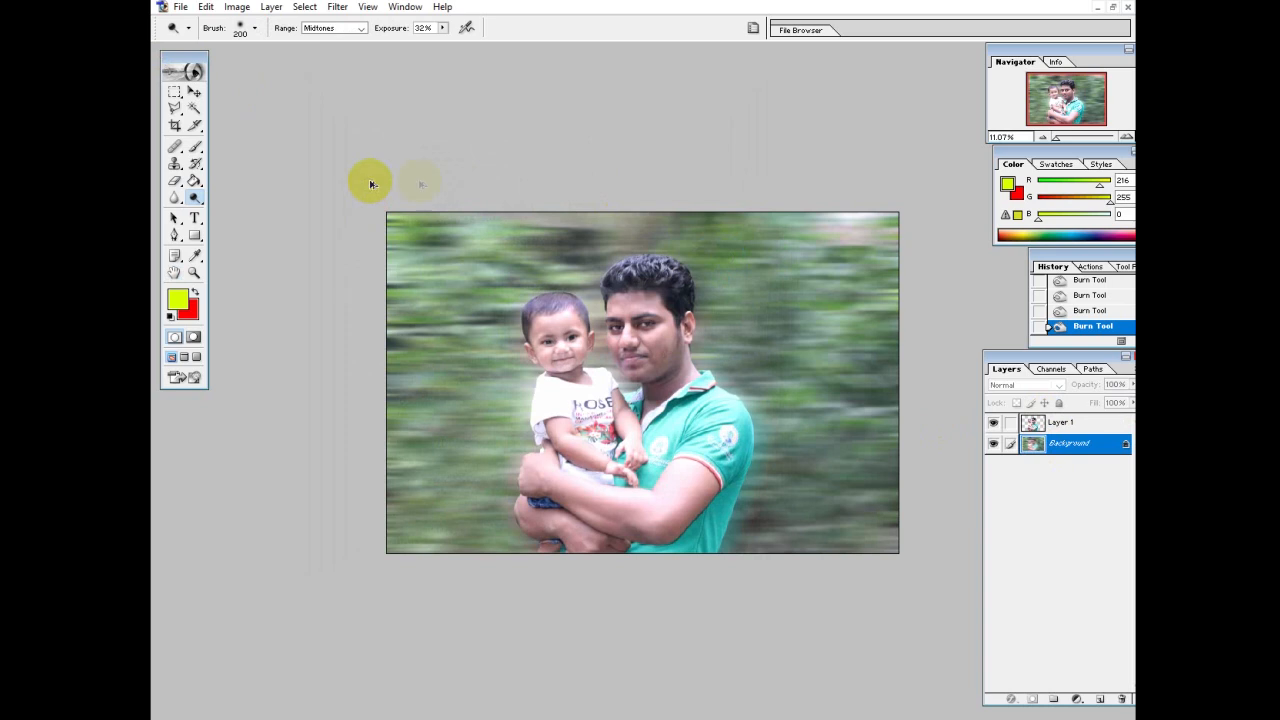
drag(1094, 443, 1062, 438)
key(ctrl+z)
key(ctrl+alt+z)
key(ctrl+alt+z)
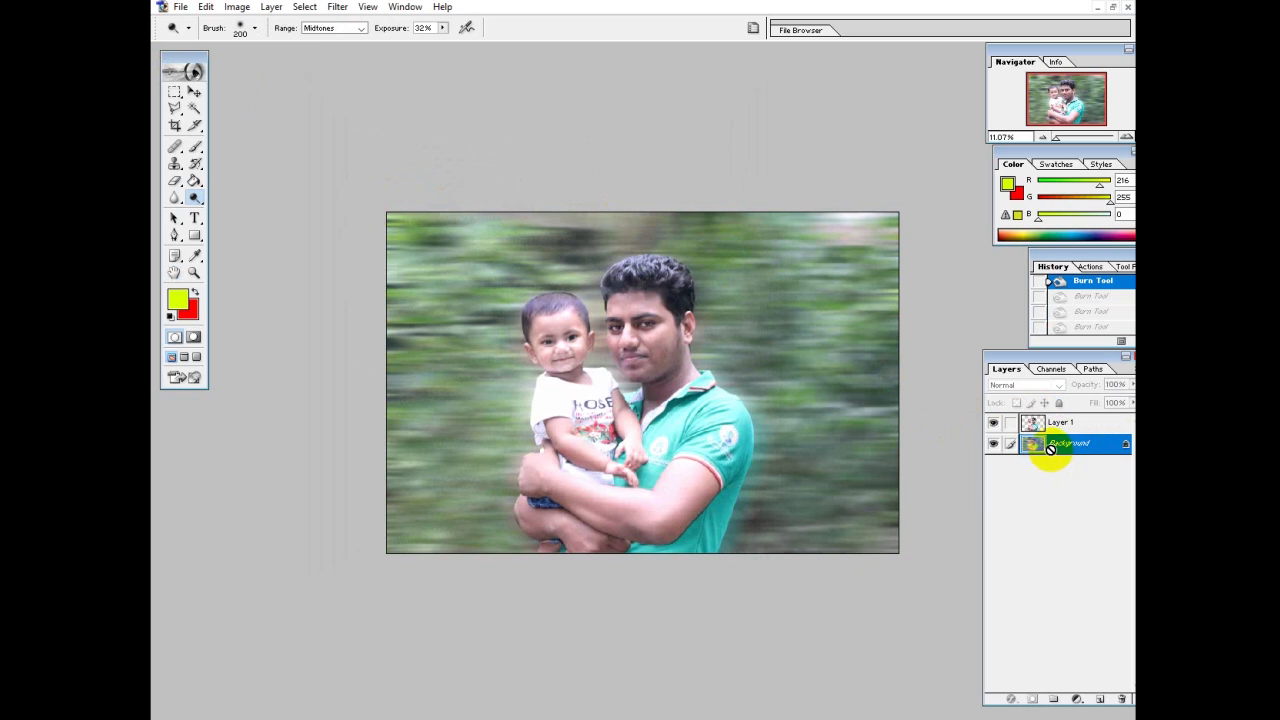
key(ctrl+alt+z)
key(ctrl+alt+z)
key(ctrl+alt+z)
key(ctrl+alt+z)
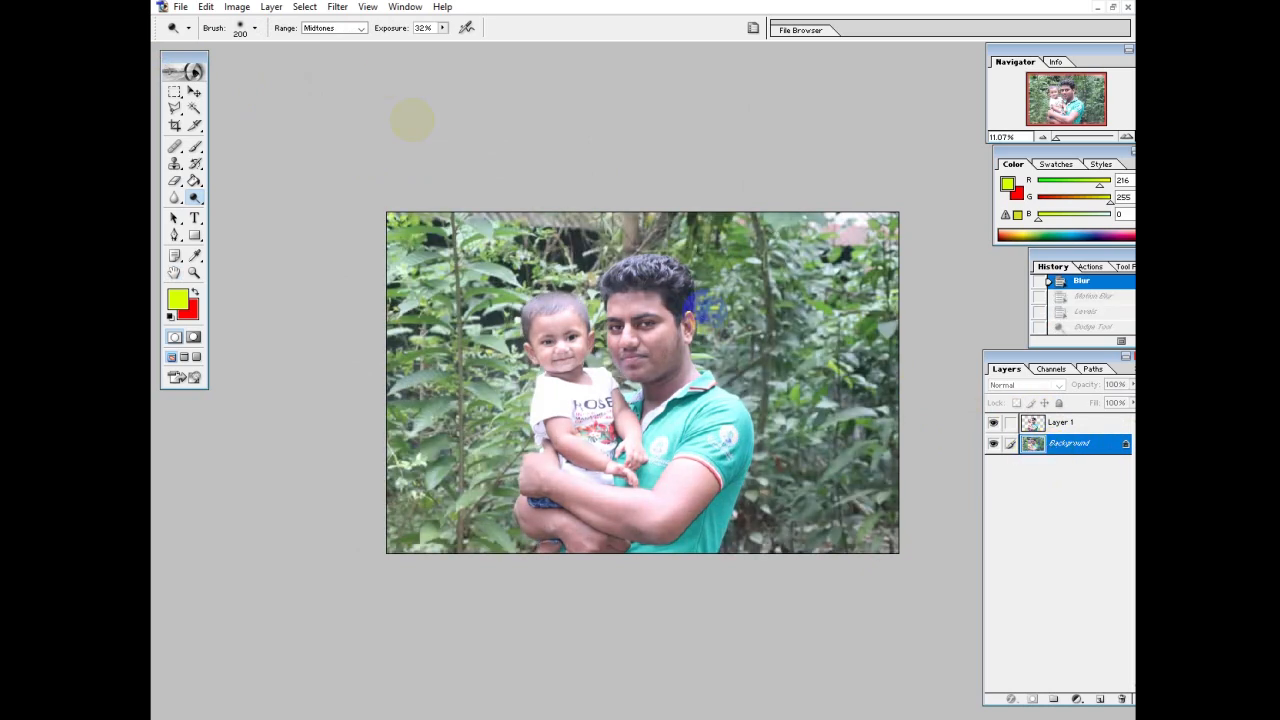
Apply a Smart Blur to the Background layer with radius 3.0, threshold 25.0, low quality and normal mode
click(335, 8)
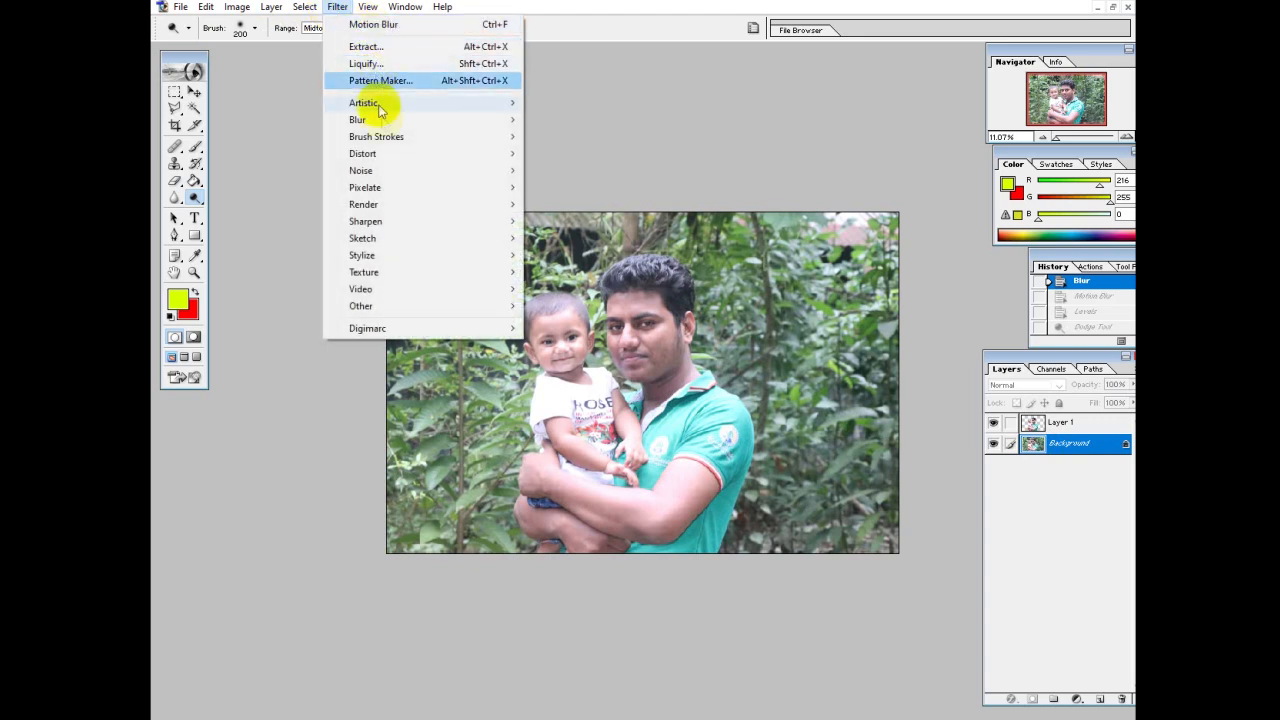
mouse_move(420, 122)
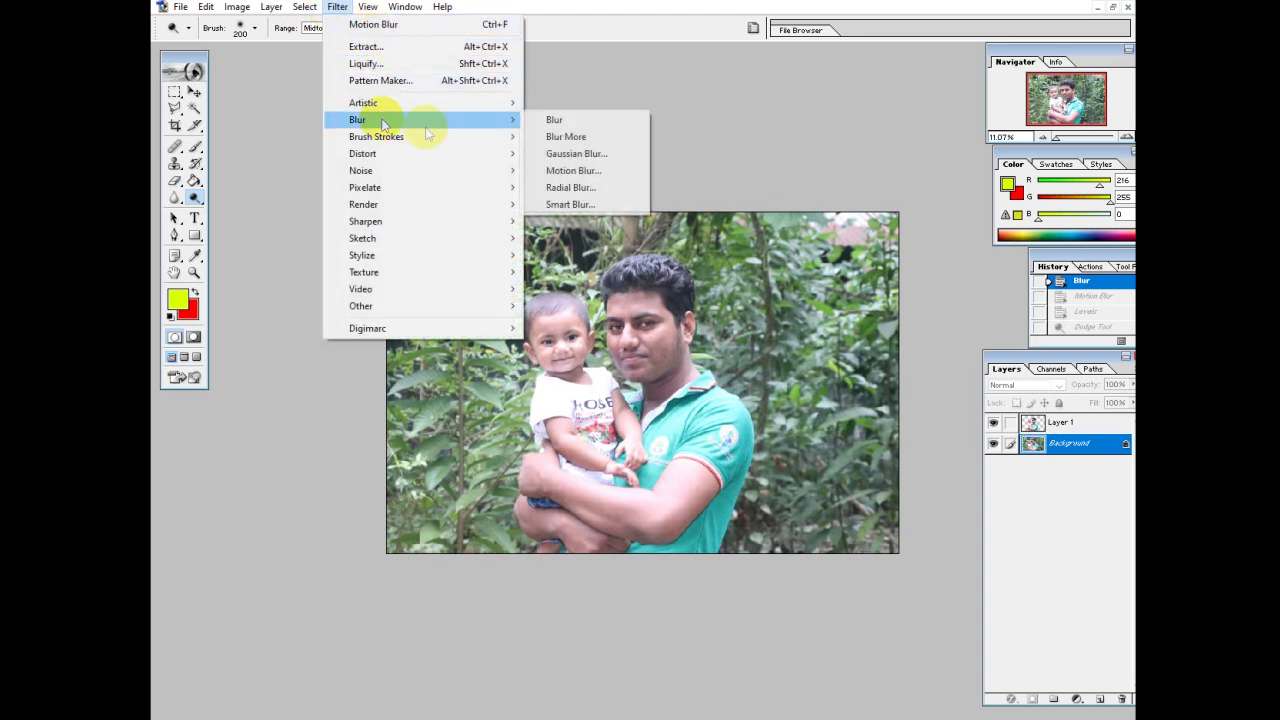
click(582, 206)
drag(615, 140, 1003, 205)
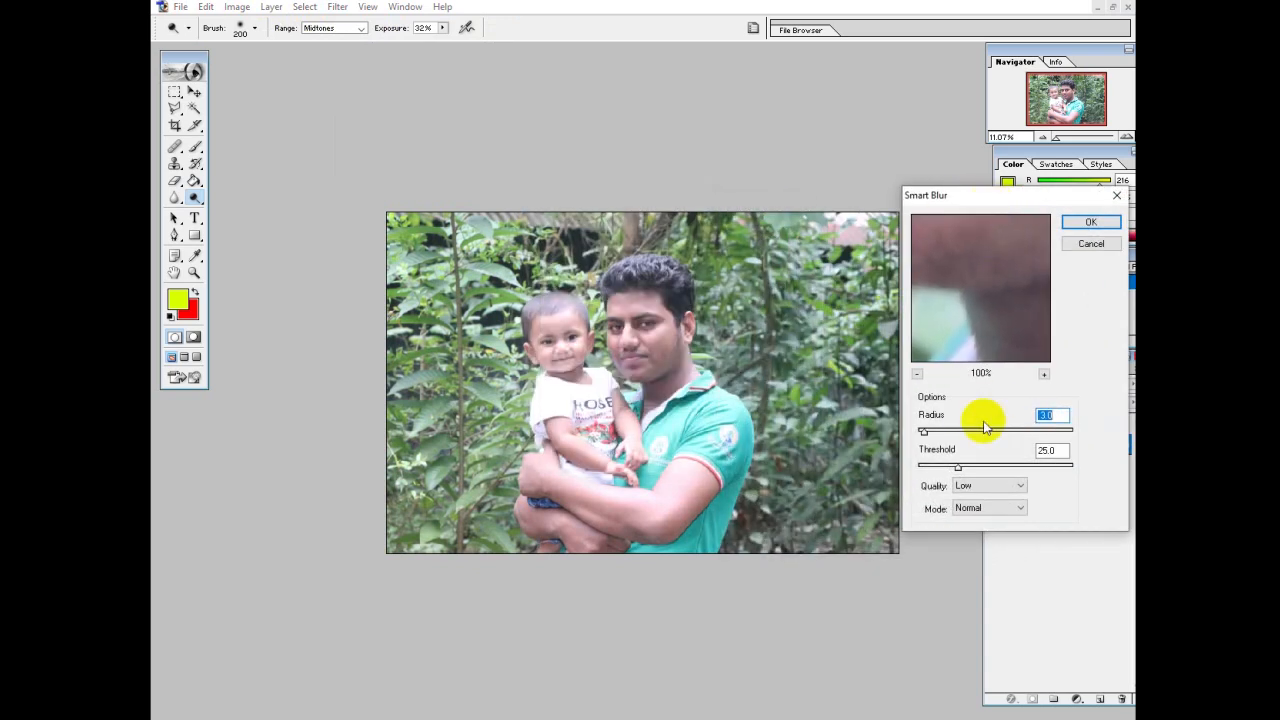
click(965, 278)
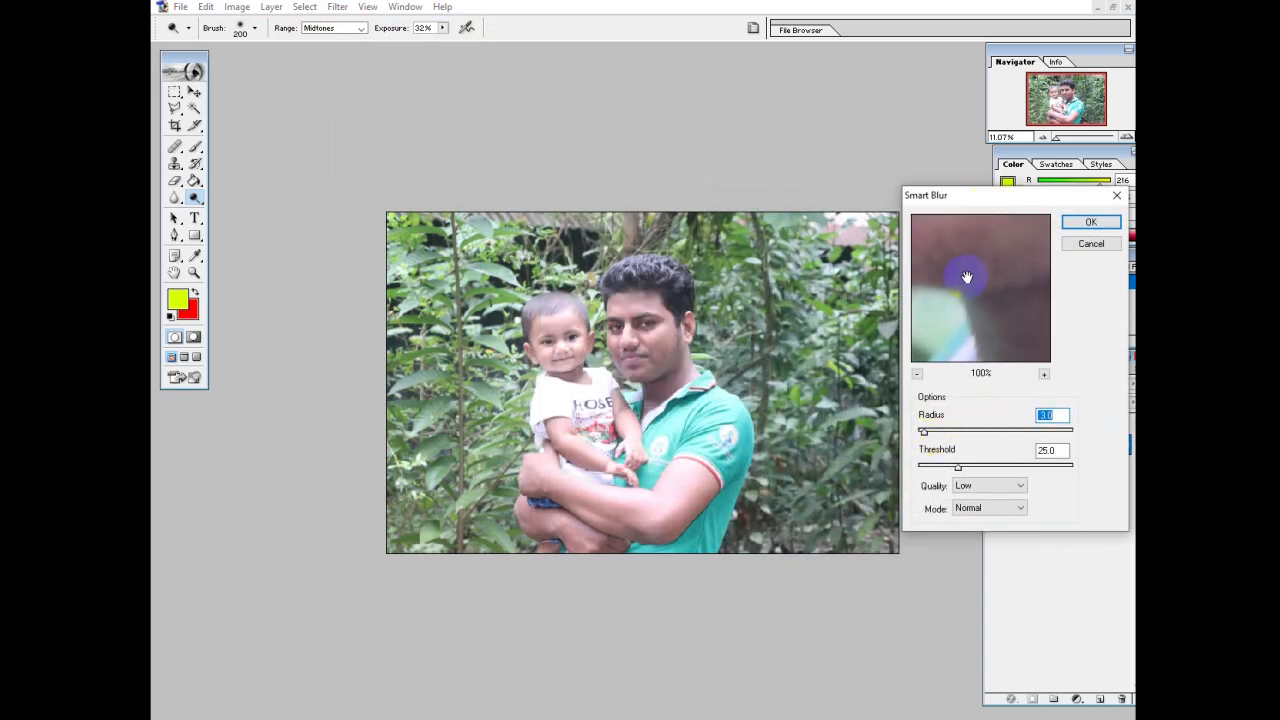
key(Return)
Apply a Gaussian Blur with a radius of 92.4 pixels to the Background layer
click(337, 6)
mouse_move(370, 120)
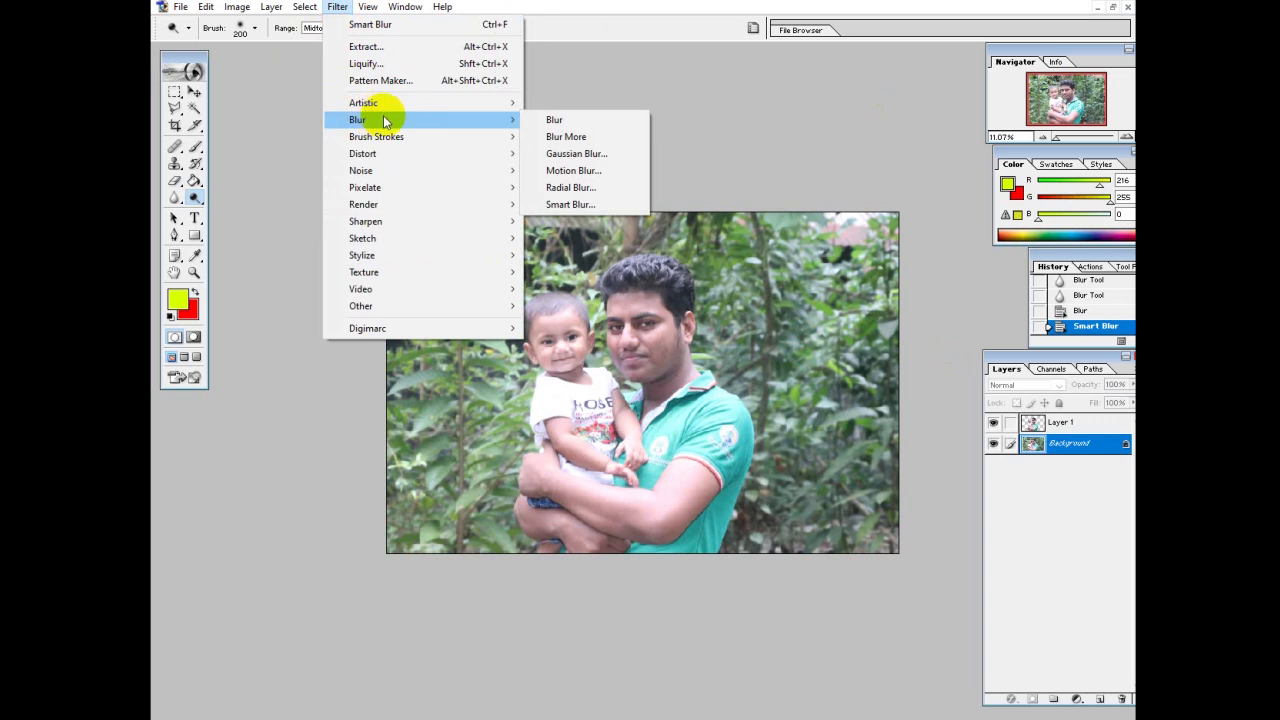
click(596, 158)
drag(651, 251, 868, 327)
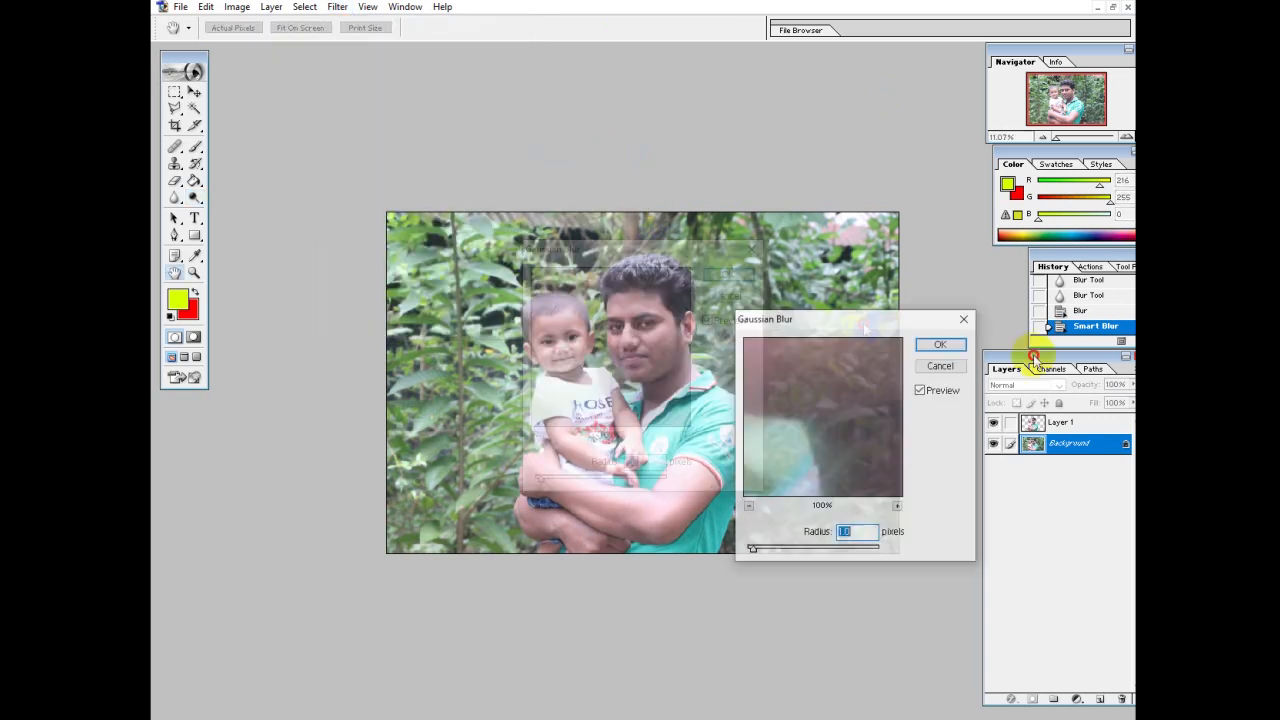
drag(1033, 355, 1020, 346)
drag(907, 573, 1018, 562)
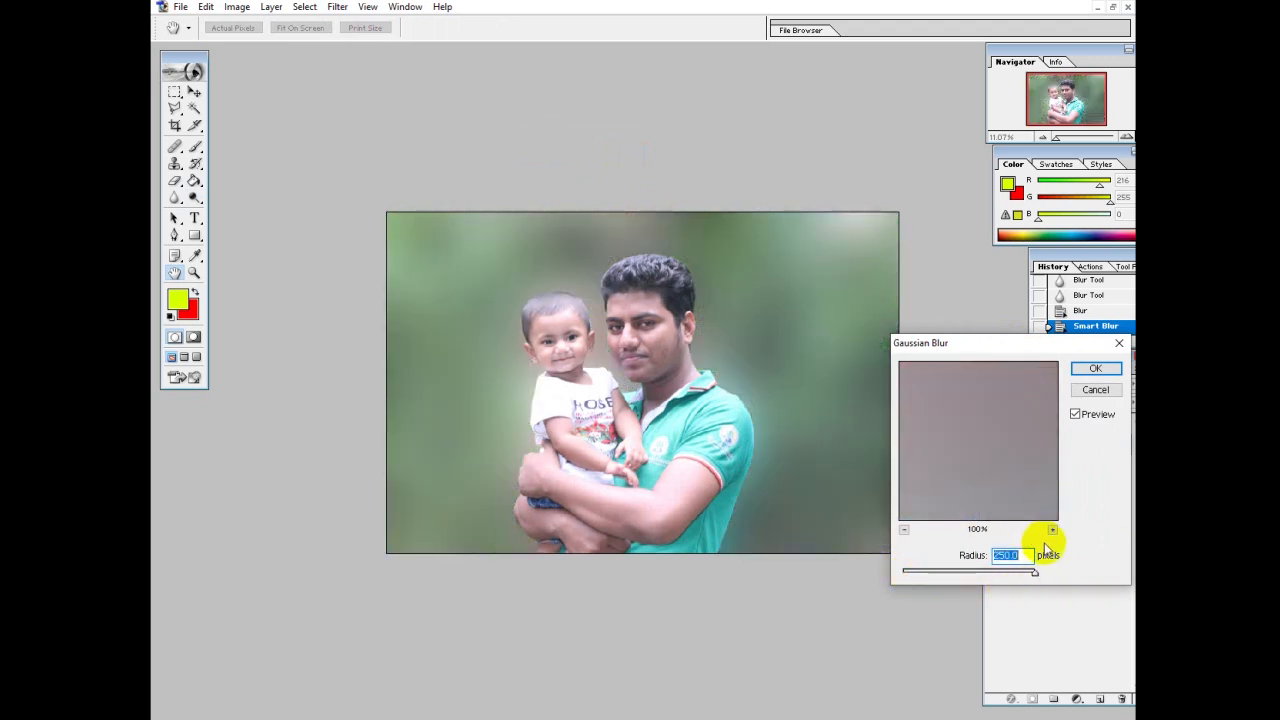
drag(1030, 573, 1018, 577)
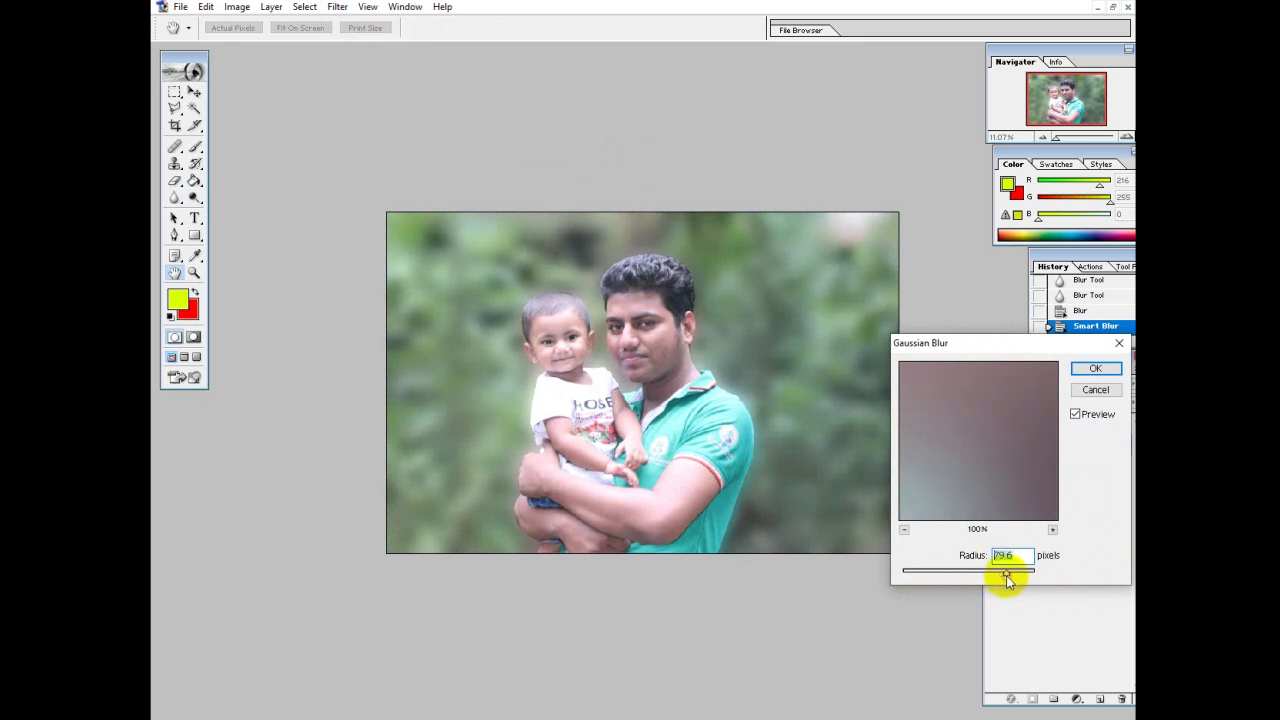
drag(1011, 578, 1032, 578)
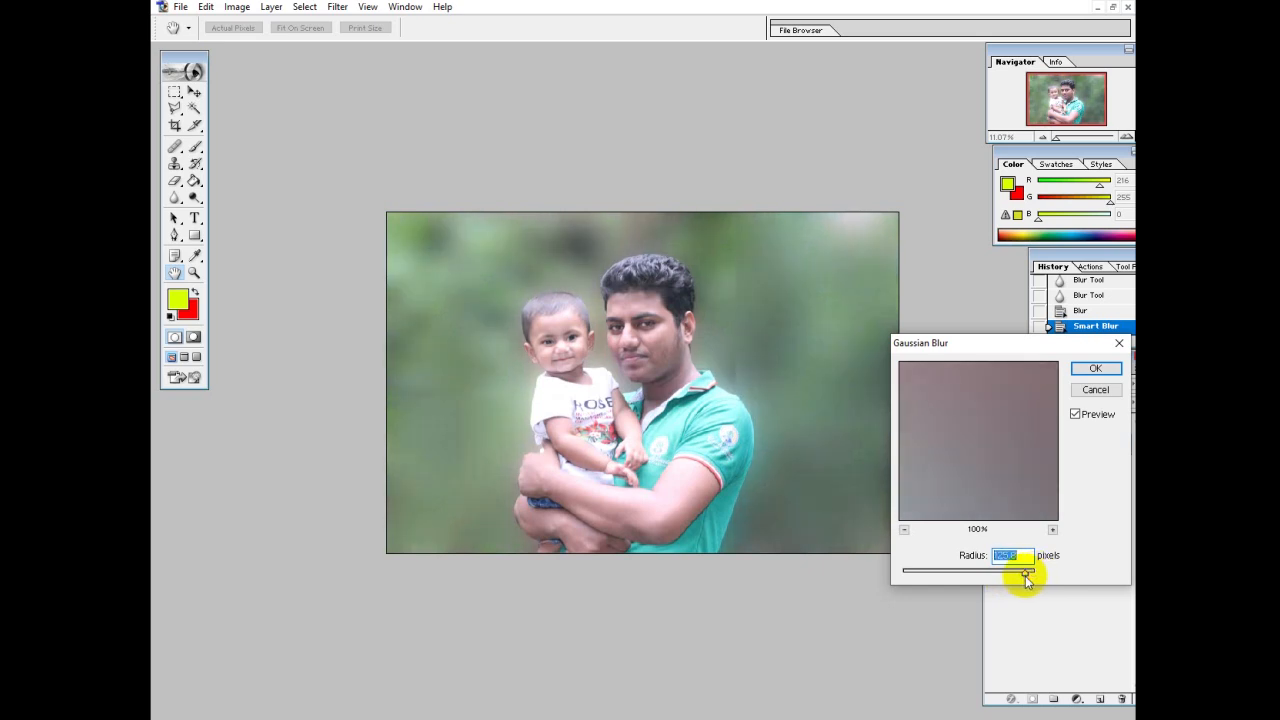
drag(1026, 576, 1016, 579)
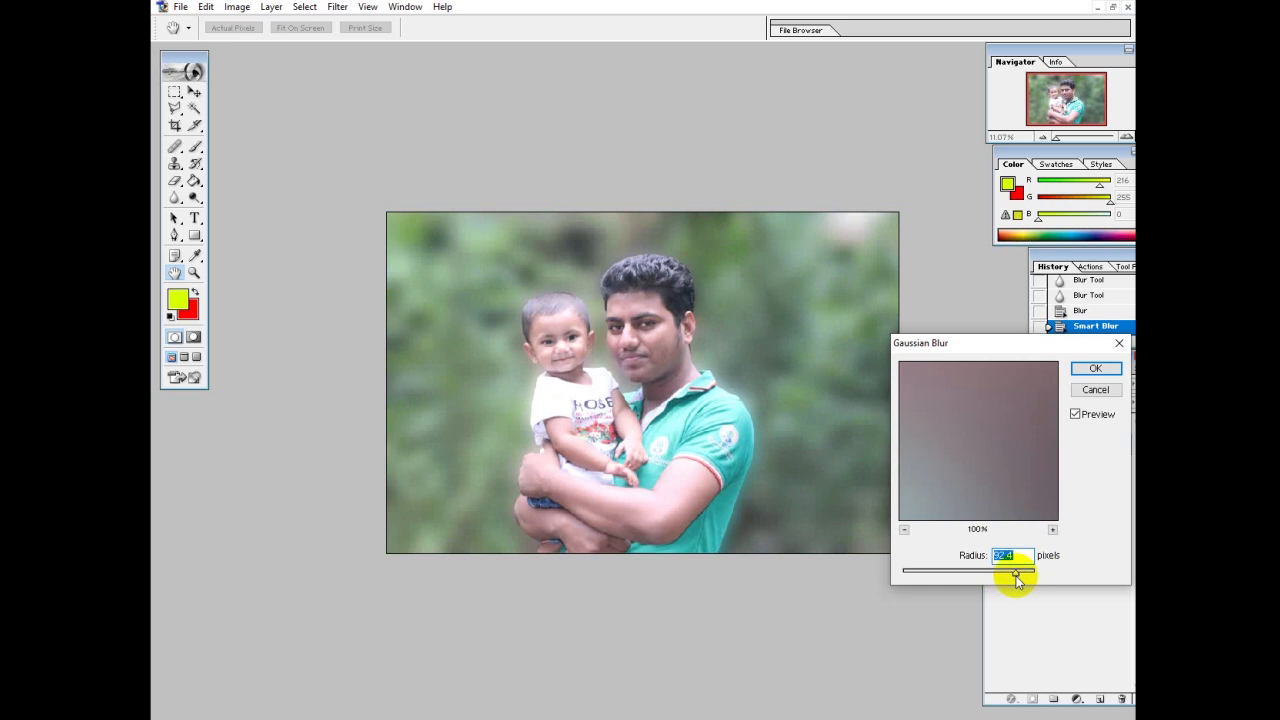
click(1095, 368)
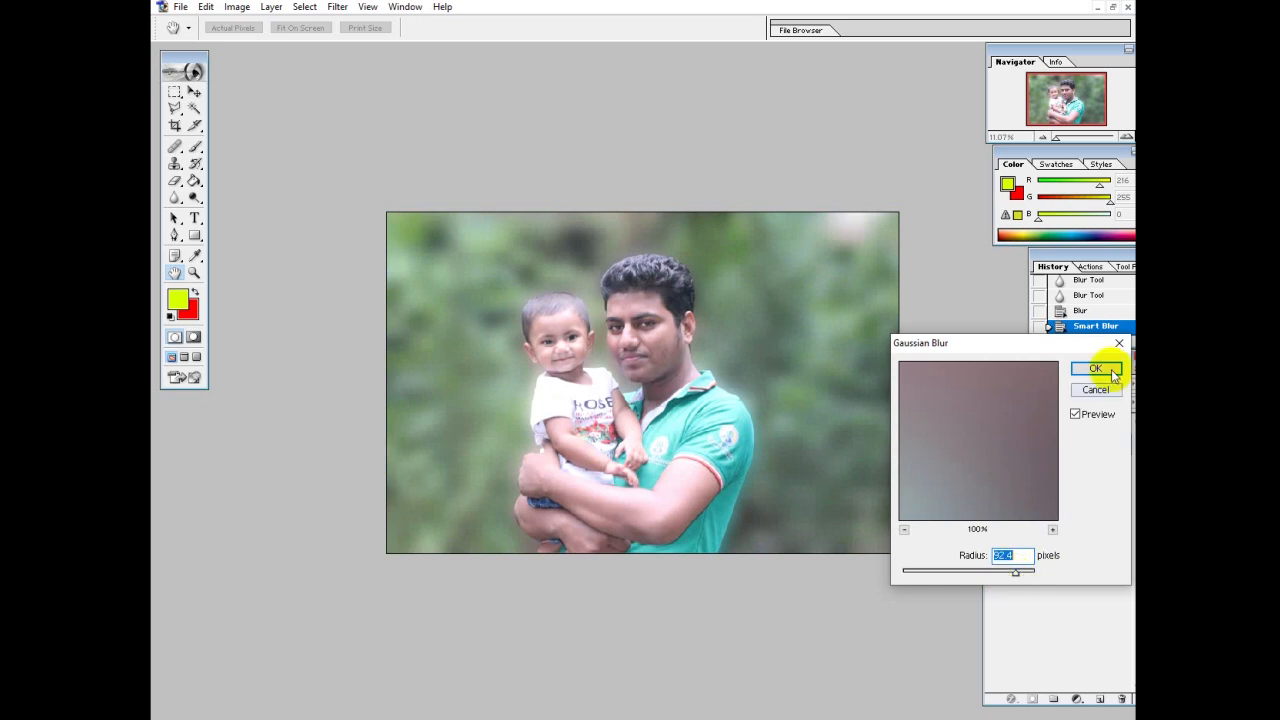
Select Layer 1 and configure the Blur tool with a 23-pixel brush and 51% strength
scroll(598, 366, up, 1)
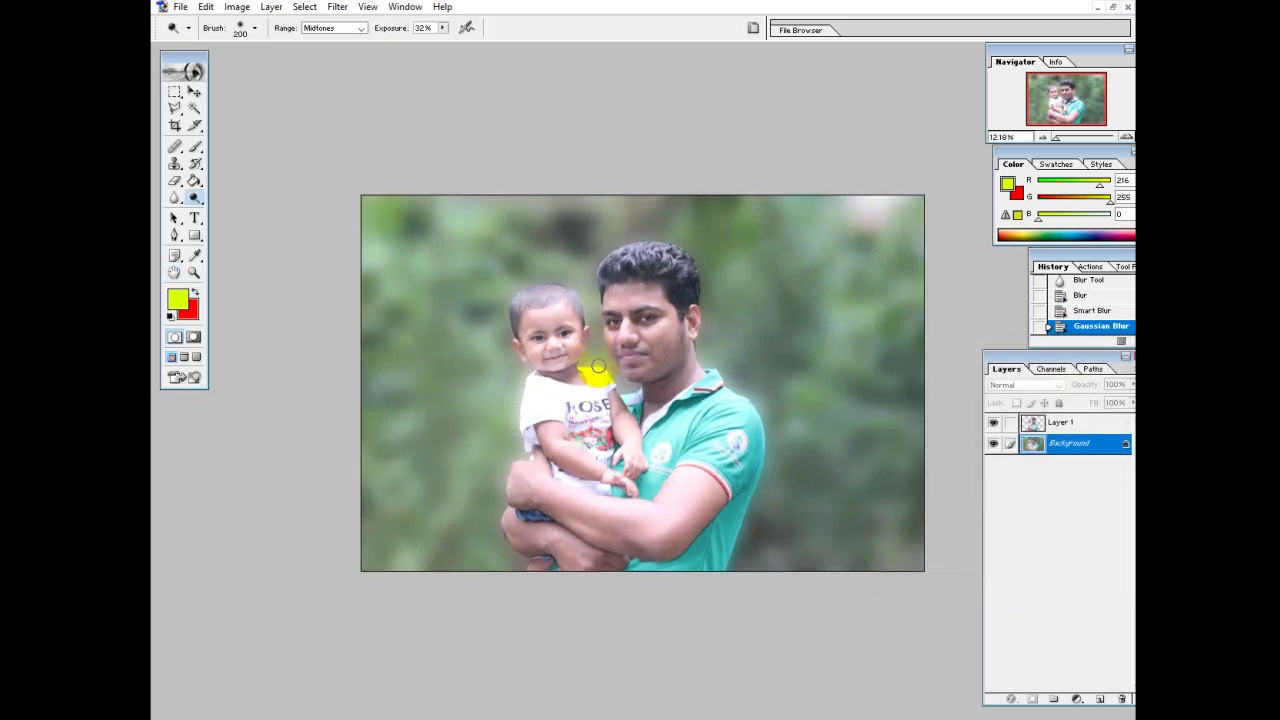
scroll(598, 366, up, 2)
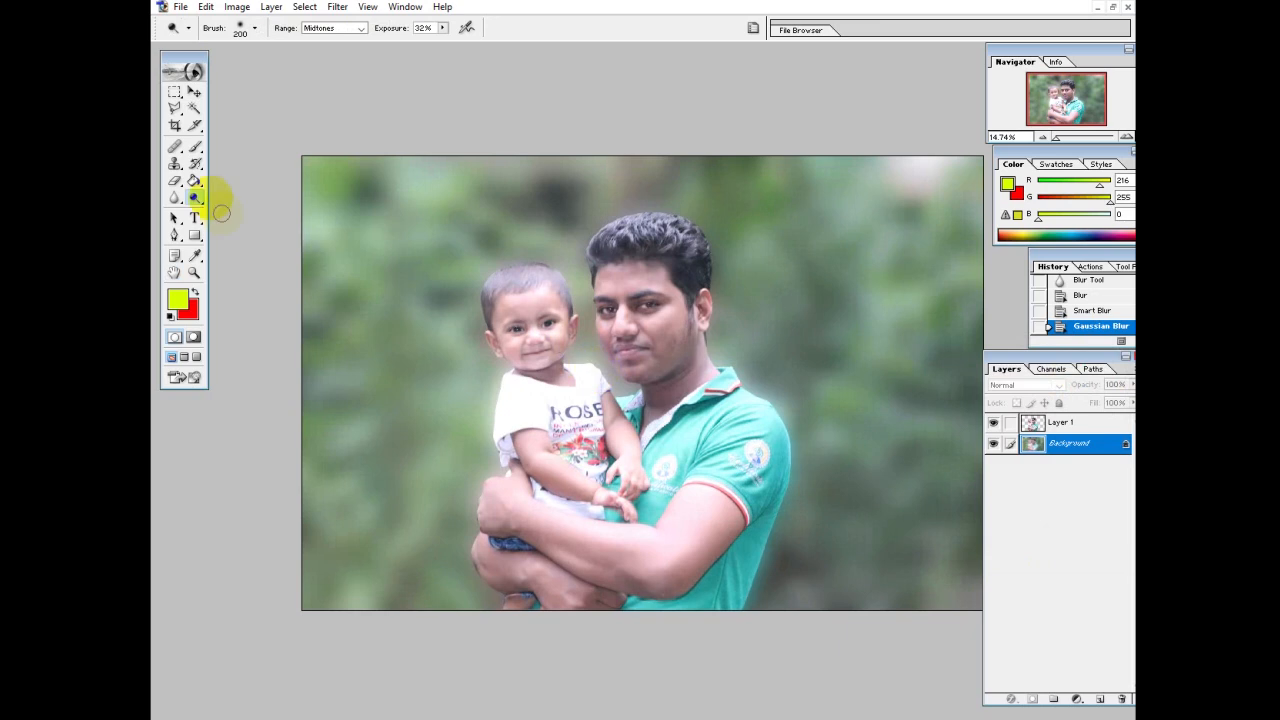
click(175, 197)
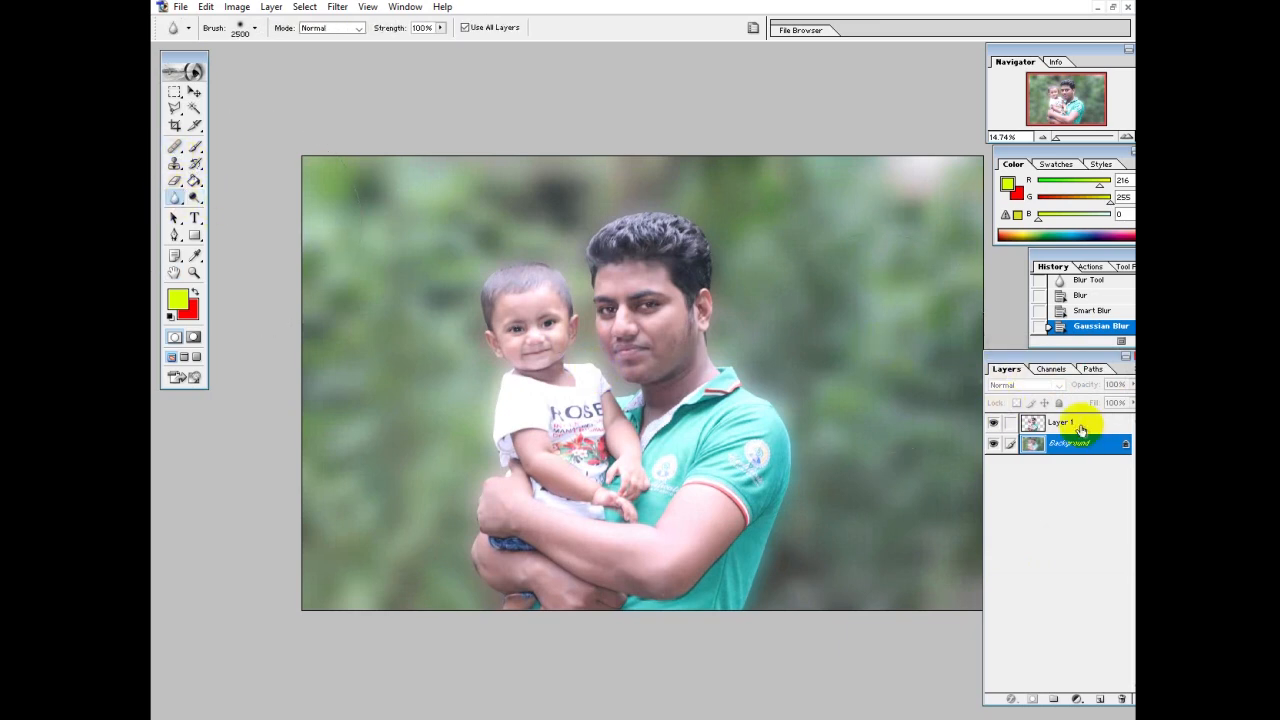
click(1060, 423)
right_click(496, 510)
drag(519, 537, 522, 536)
click(440, 28)
drag(438, 43, 404, 57)
click(446, 440)
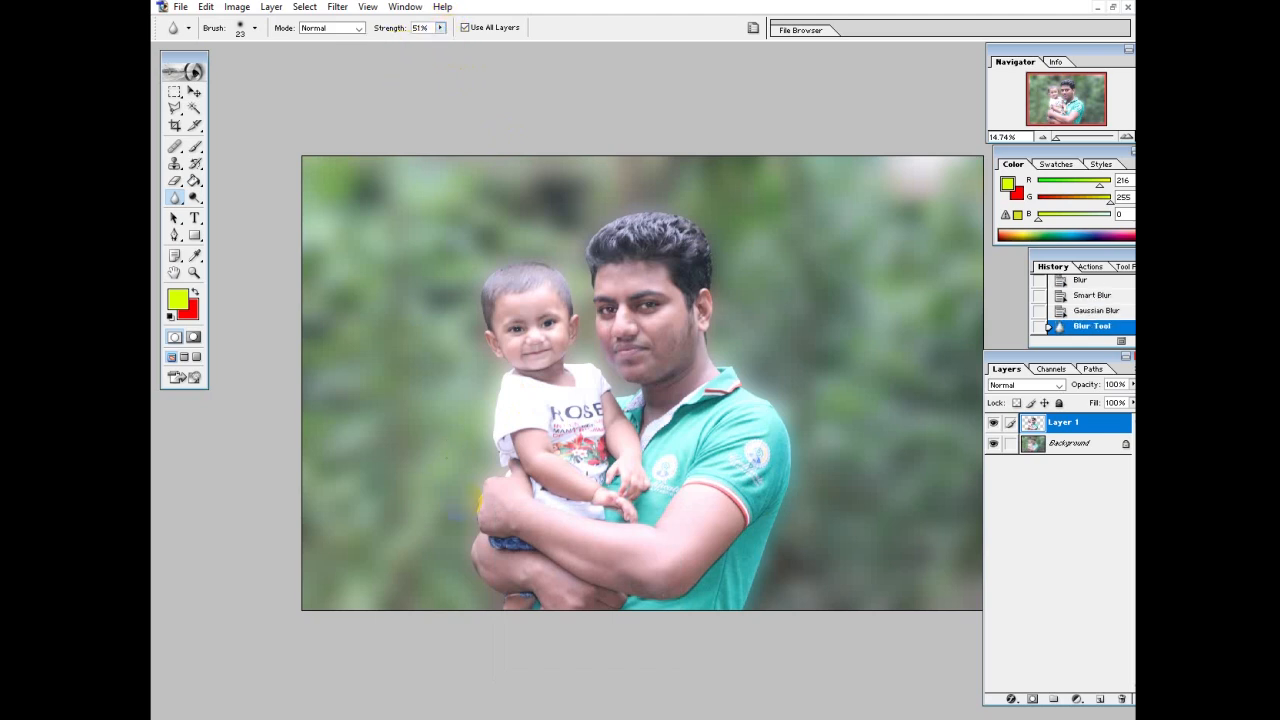
Enlarge the Blur tool's brush to 302 pixels
right_click(466, 500)
mouse_move(529, 523)
mouse_down()
mouse_move(527, 537)
mouse_move(580, 503)
mouse_move(605, 506)
mouse_up()
click(508, 338)
right_click(463, 478)
click(403, 437)
Soften the cut-out edges on Layer 1 with blur strokes around the man's and child's heads, shoulders, arms and clothing
scroll(403, 437, up, 1)
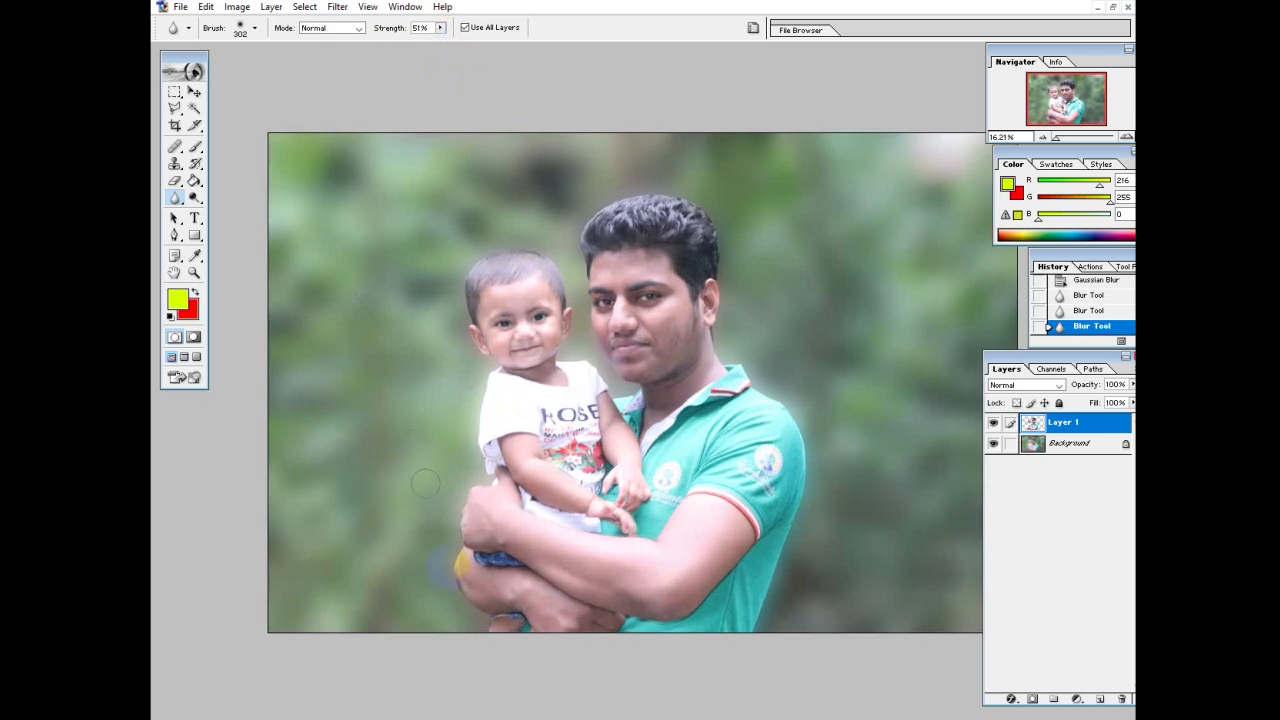
mouse_move(457, 527)
mouse_down()
mouse_move(477, 485)
mouse_move(480, 389)
mouse_move(447, 332)
mouse_up()
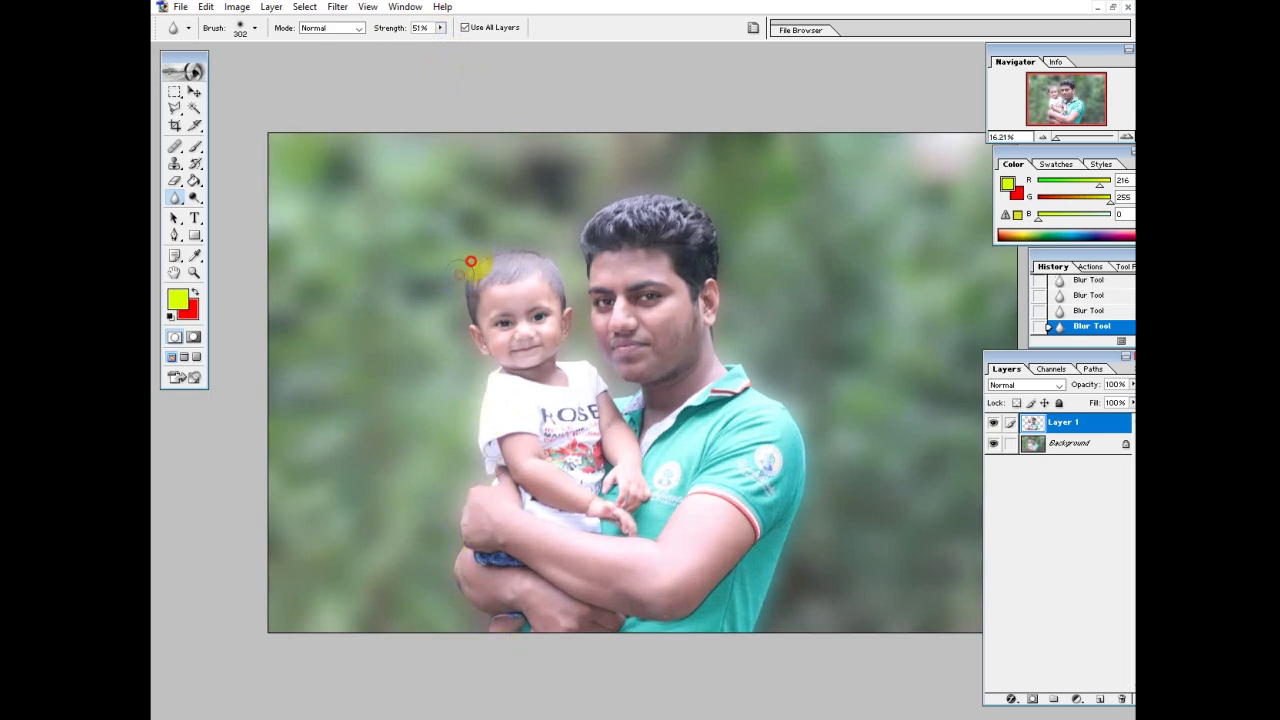
mouse_move(520, 242)
mouse_down()
mouse_move(551, 274)
mouse_move(583, 369)
mouse_move(635, 408)
mouse_move(591, 322)
mouse_up()
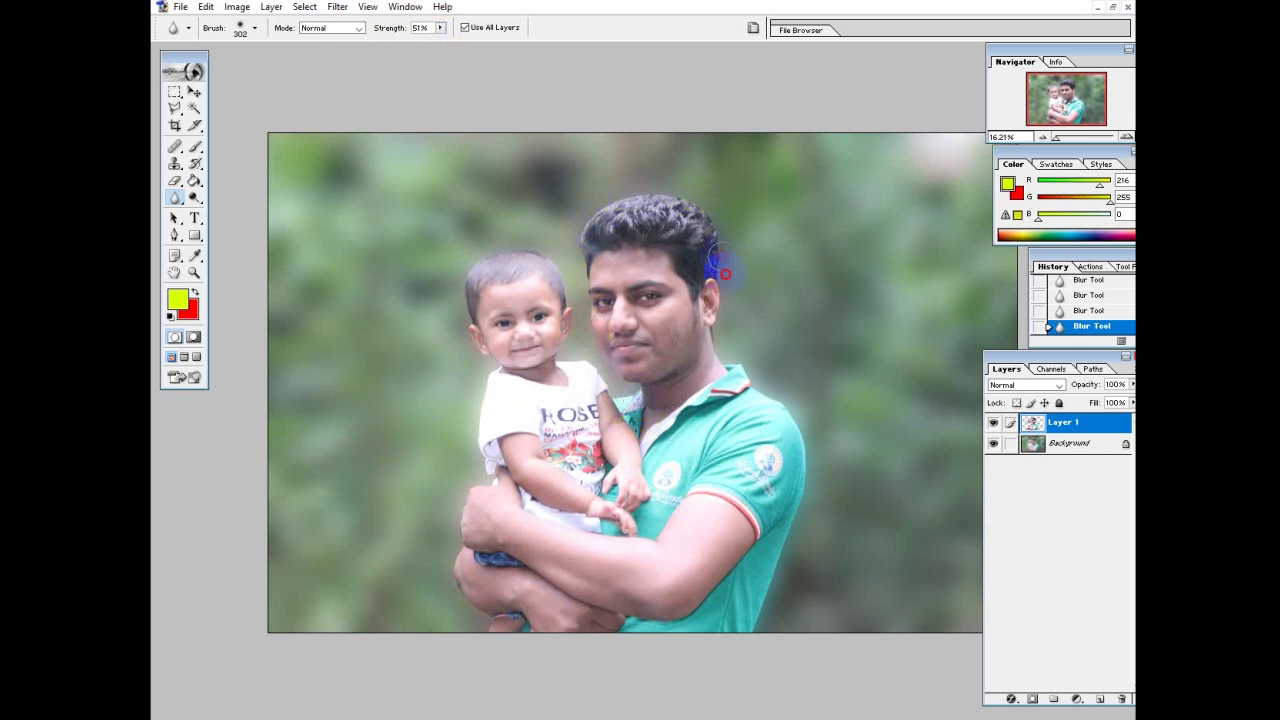
mouse_move(720, 343)
mouse_down()
mouse_move(792, 412)
mouse_move(816, 481)
mouse_move(806, 520)
mouse_up()
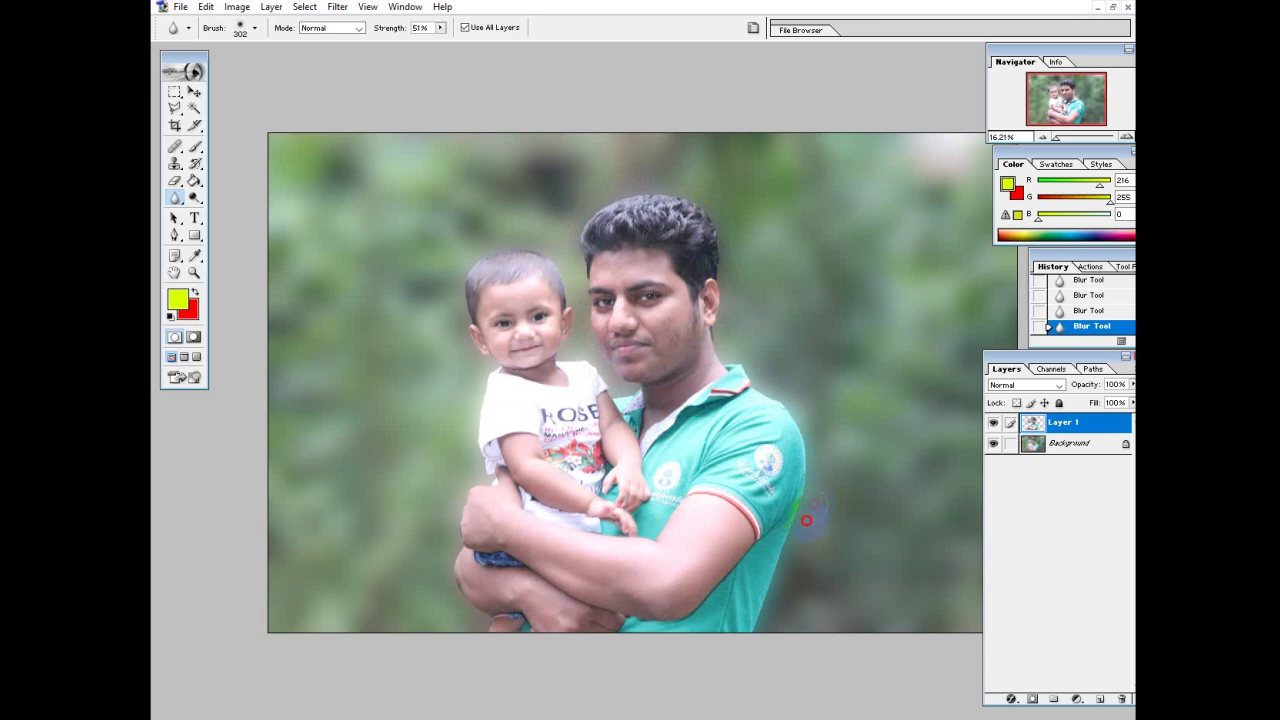
drag(772, 580, 749, 634)
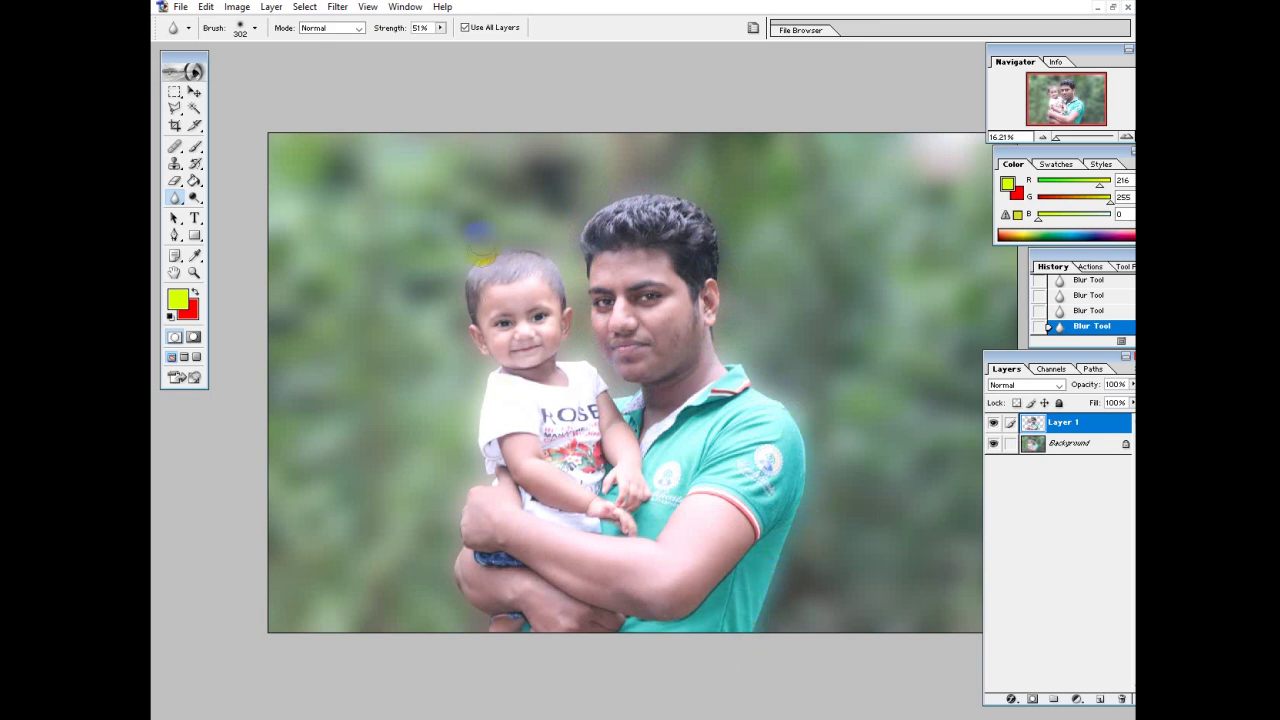
drag(490, 380, 486, 388)
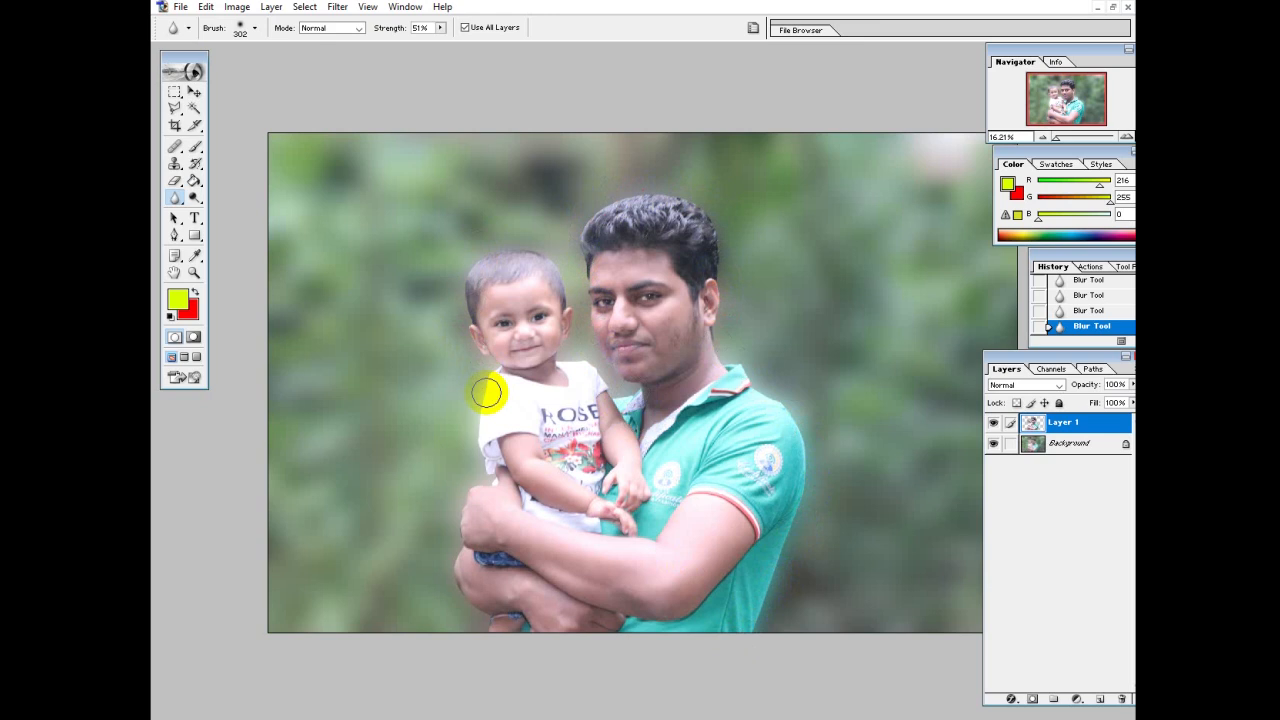
mouse_move(487, 393)
mouse_down()
mouse_move(486, 363)
mouse_move(465, 562)
mouse_up()
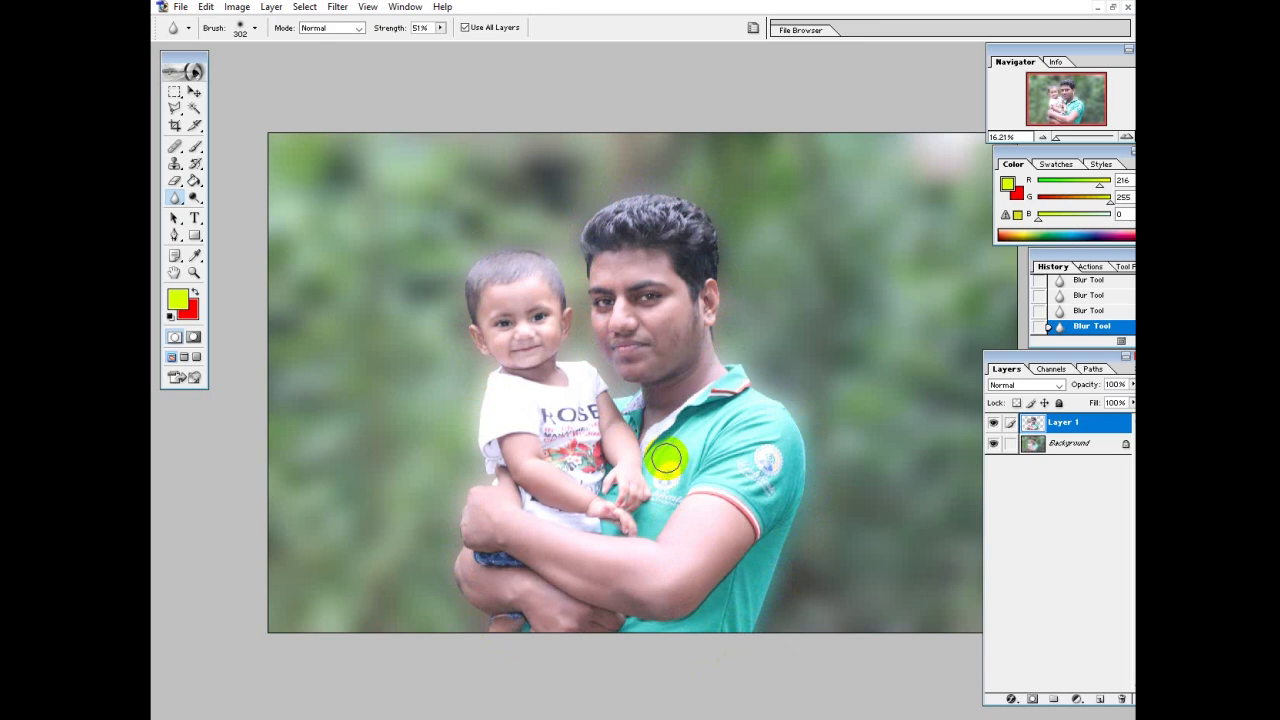
Try the Sharpen tool on the man's hair on Layer 1 and undo the stroke
key(ctrl+minus)
key(ctrl+minus)
scroll(583, 427, up, 3)
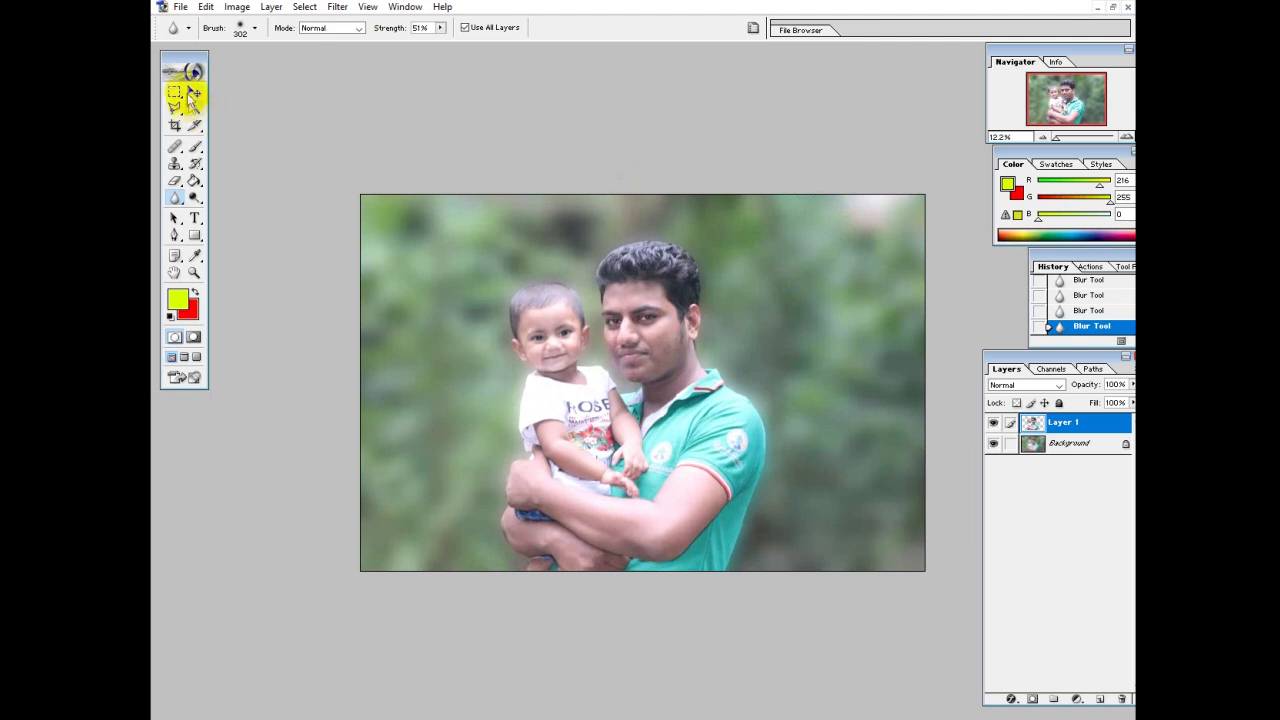
scroll(202, 105, up, 1)
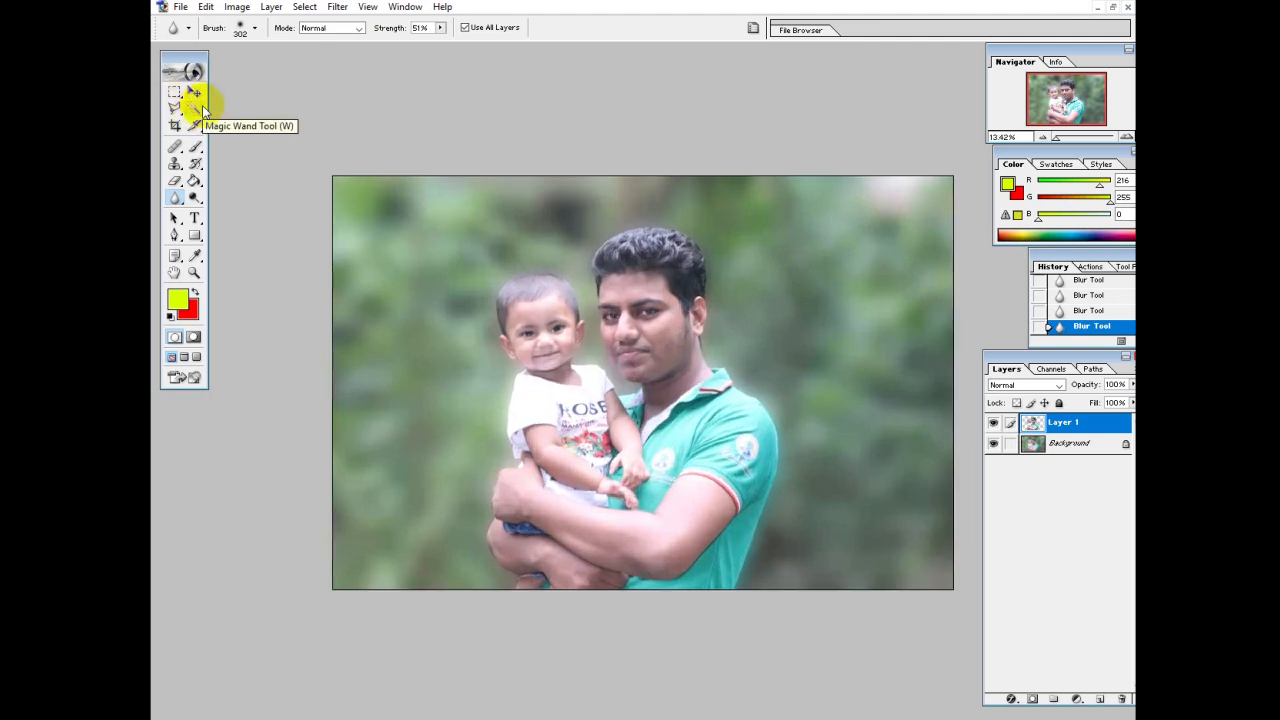
click(192, 93)
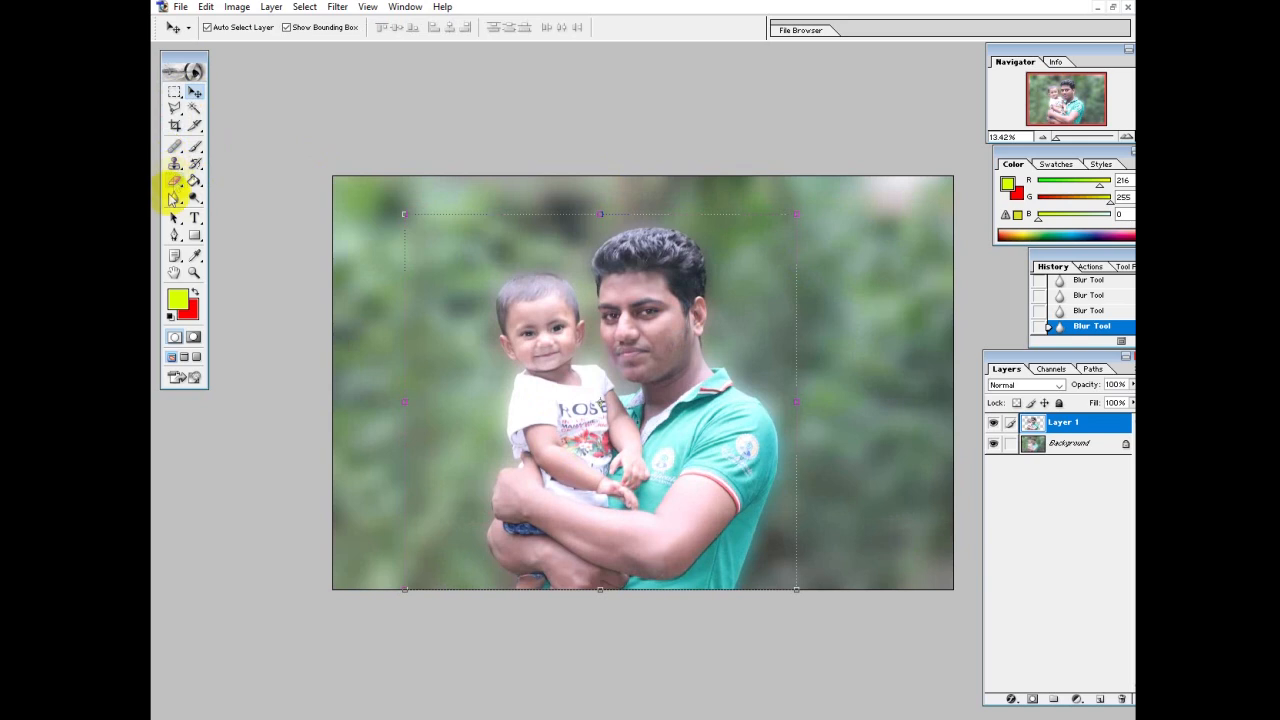
click(175, 197)
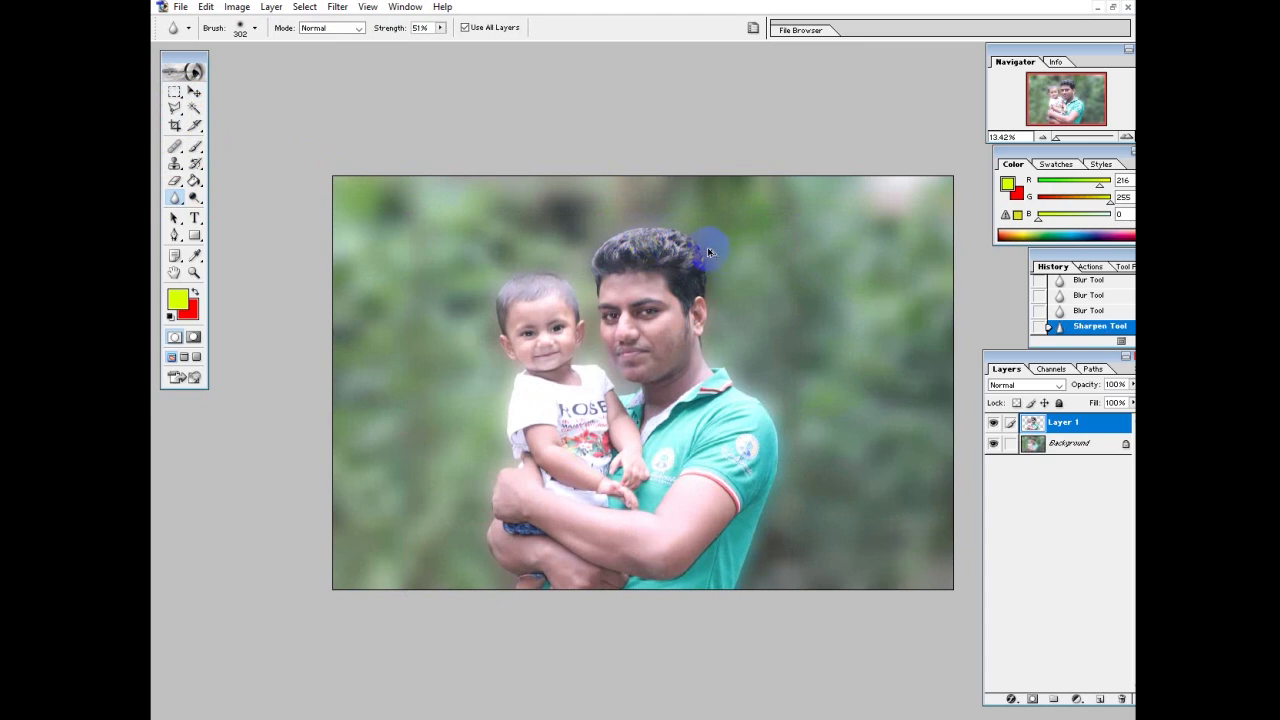
key(ctrl+z)
Darken the man's and child's hair on Layer 1 with the Burn tool, using a 200-pixel brush, Midtones and 32% exposure
click(196, 222)
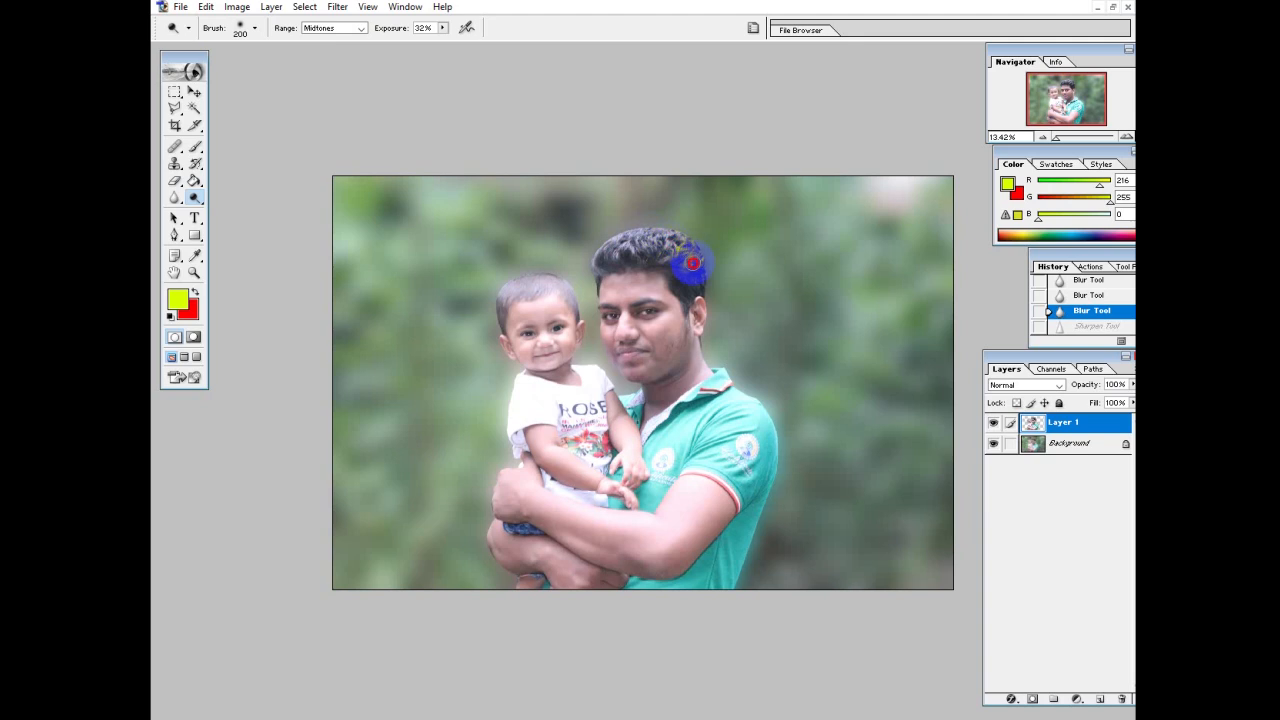
drag(692, 263, 677, 254)
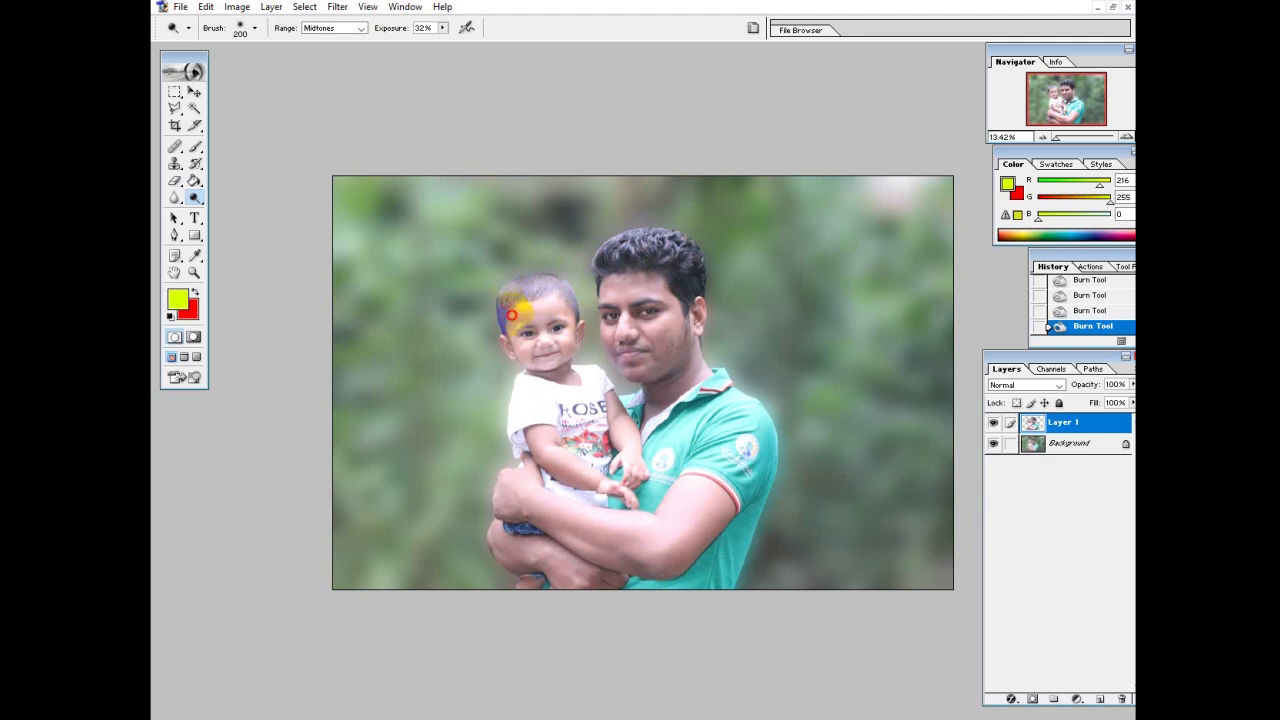
scroll(740, 289, down, 2)
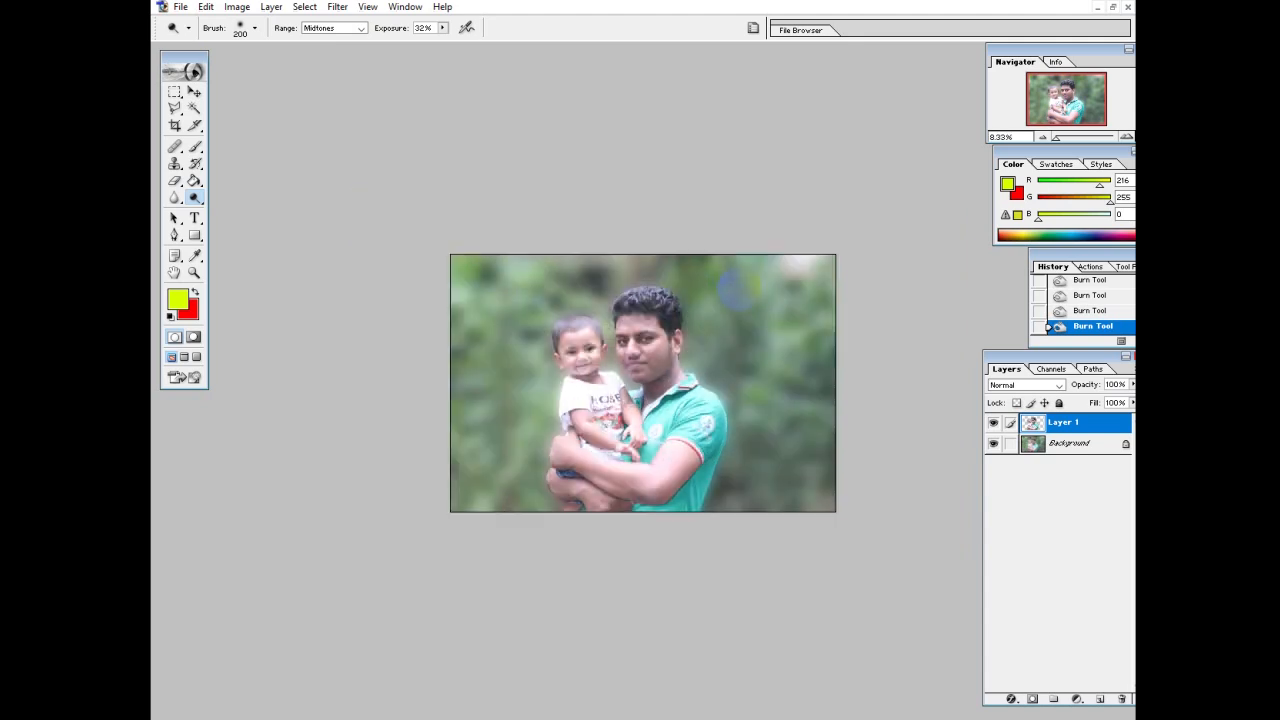
scroll(740, 289, up, 3)
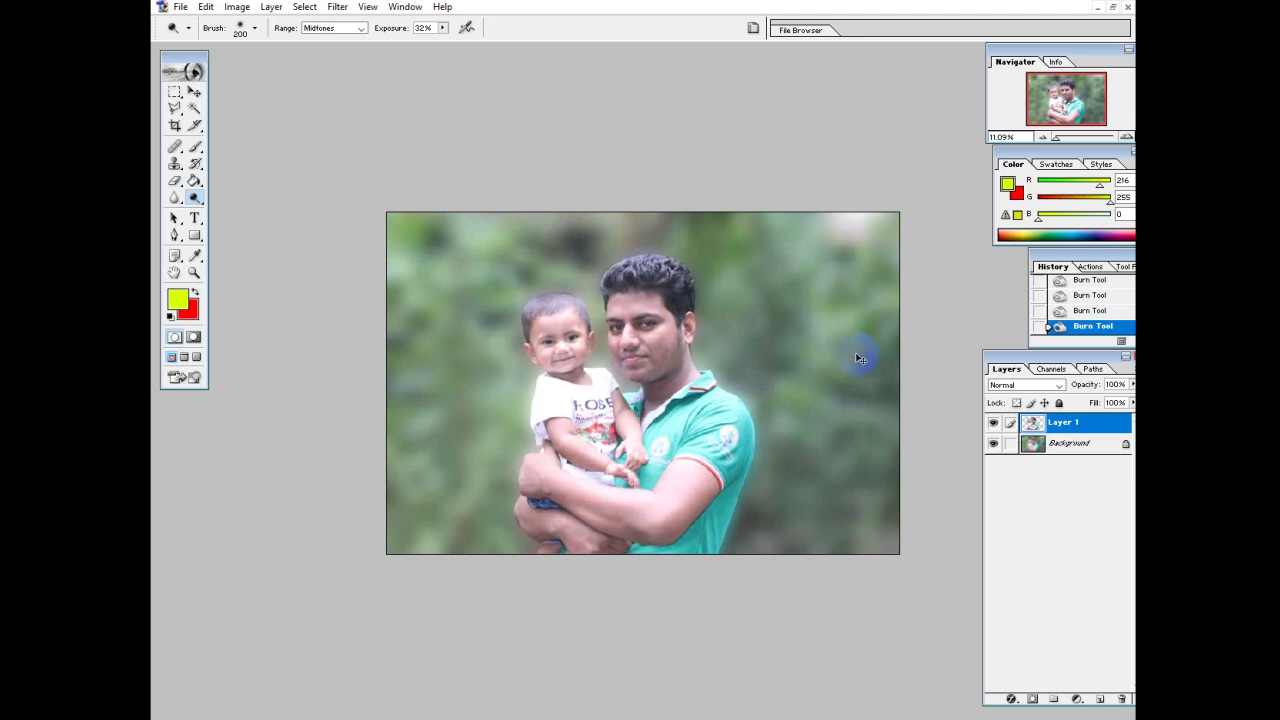
Brighten Layer 1 with Curves by raising the RGB midtone point to input 120, output 136
key(ctrl+m)
drag(918, 371, 916, 368)
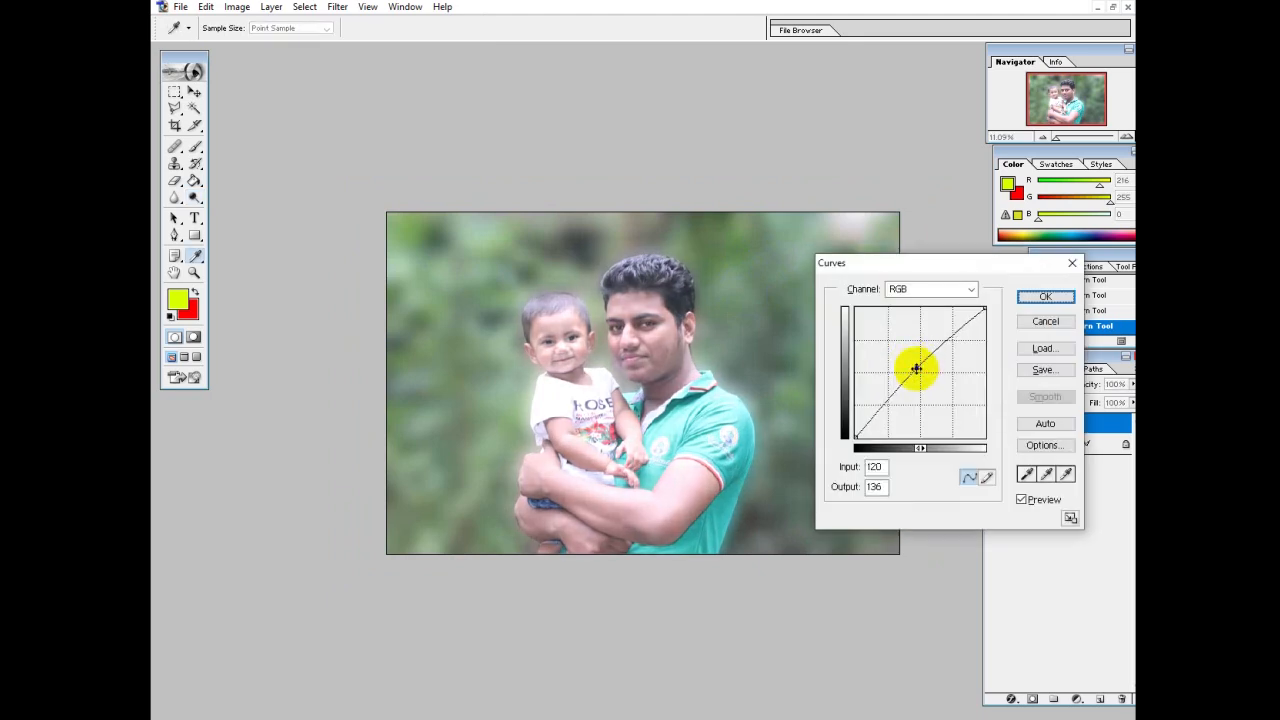
click(1045, 296)
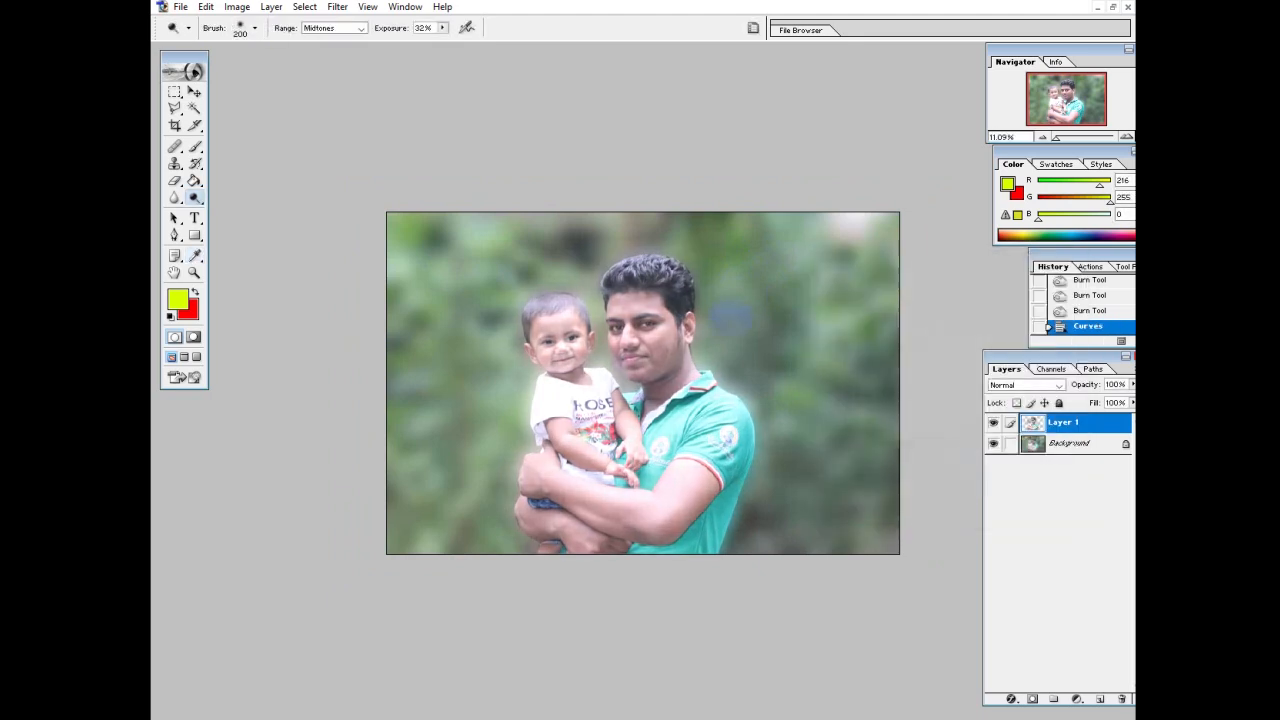
Start saving the edited photo under a new name, choosing New folder (2) inside the imo setting folder on the Desktop
scroll(652, 310, down, 6)
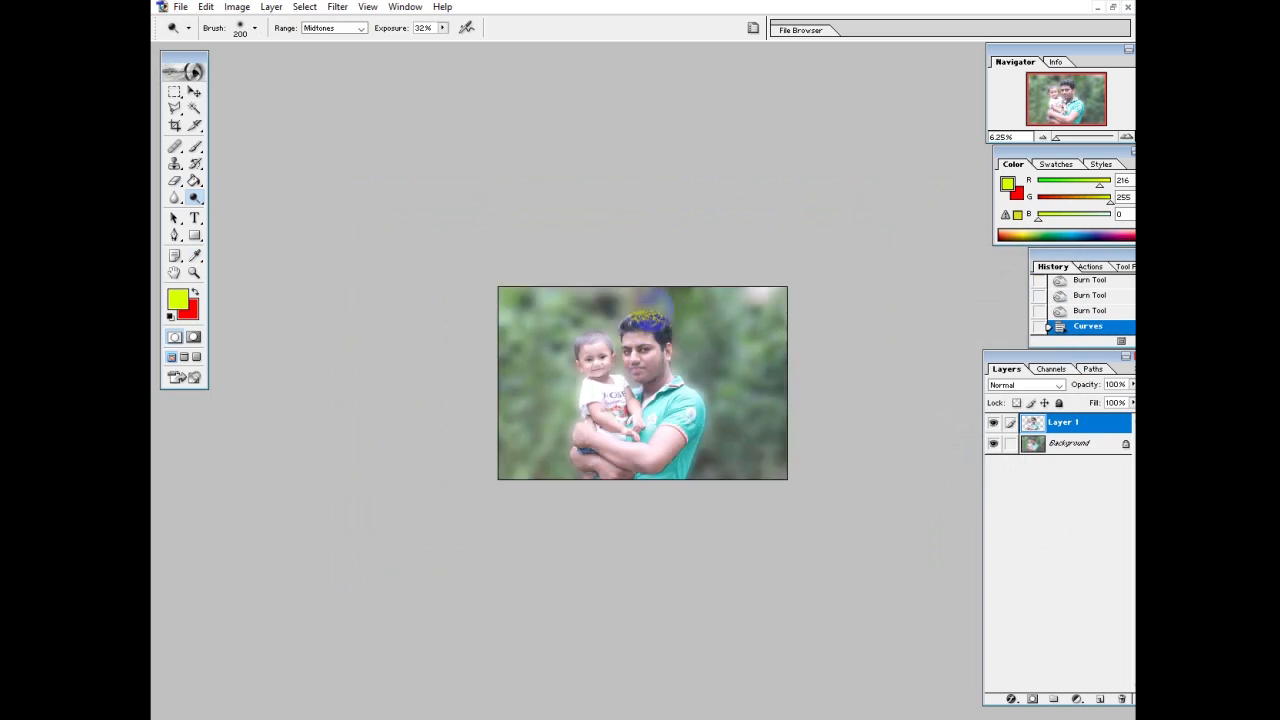
scroll(652, 309, up, 5)
scroll(650, 305, up, 2)
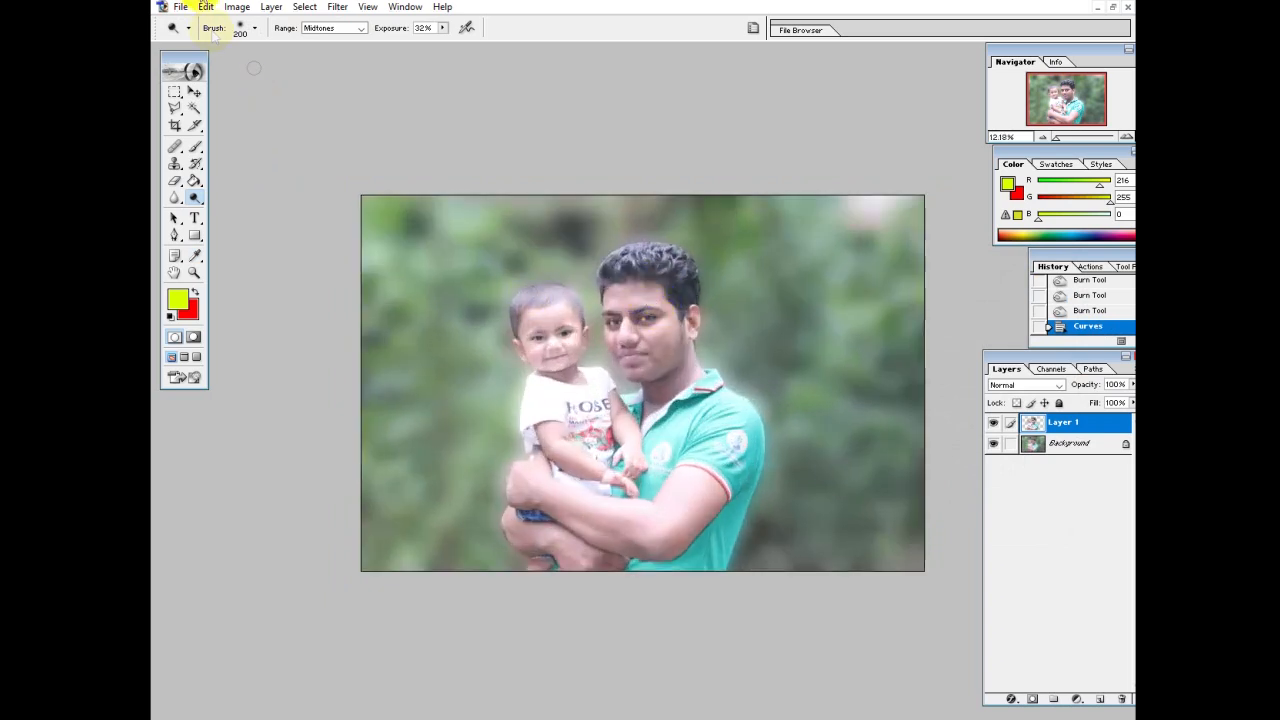
click(181, 8)
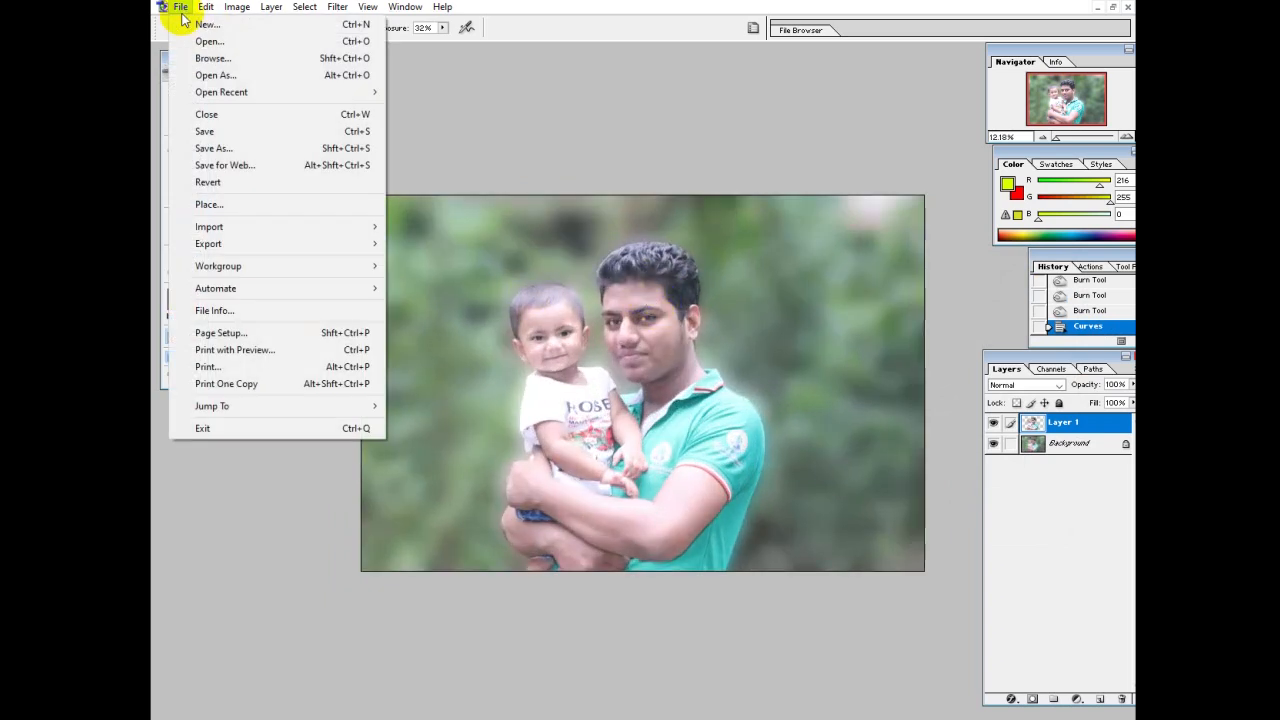
click(212, 147)
click(358, 200)
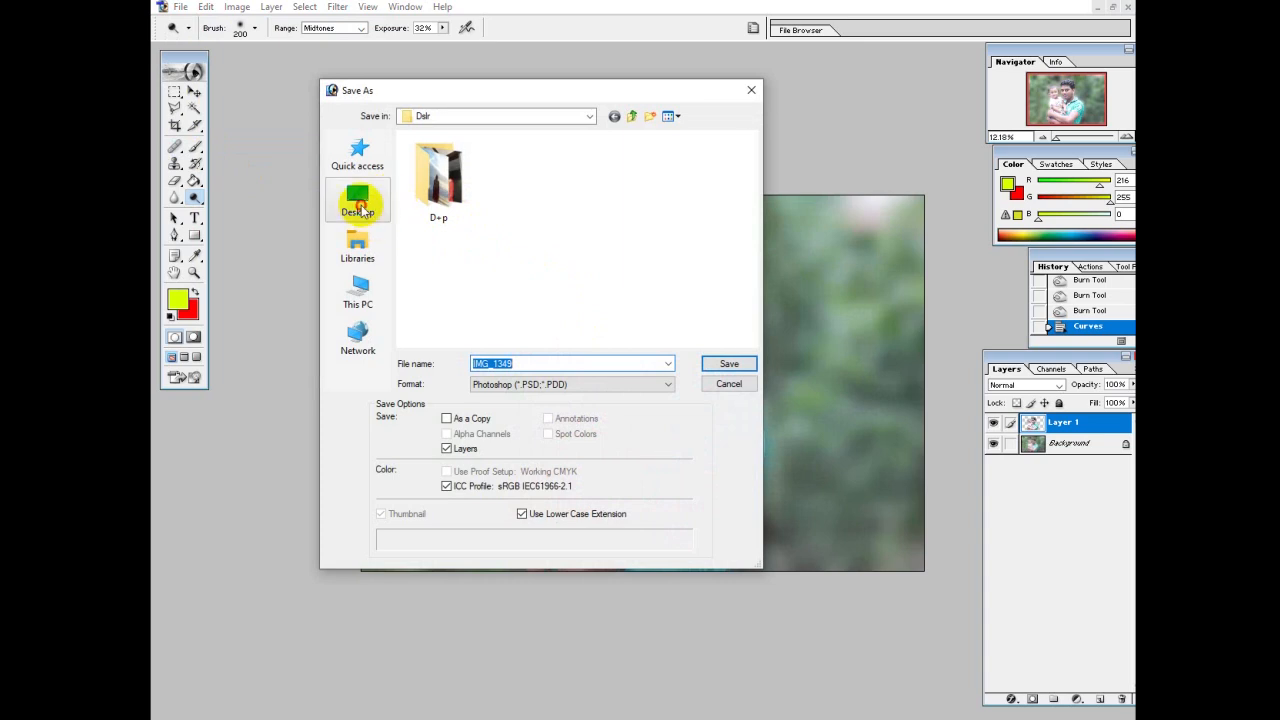
double_click(646, 270)
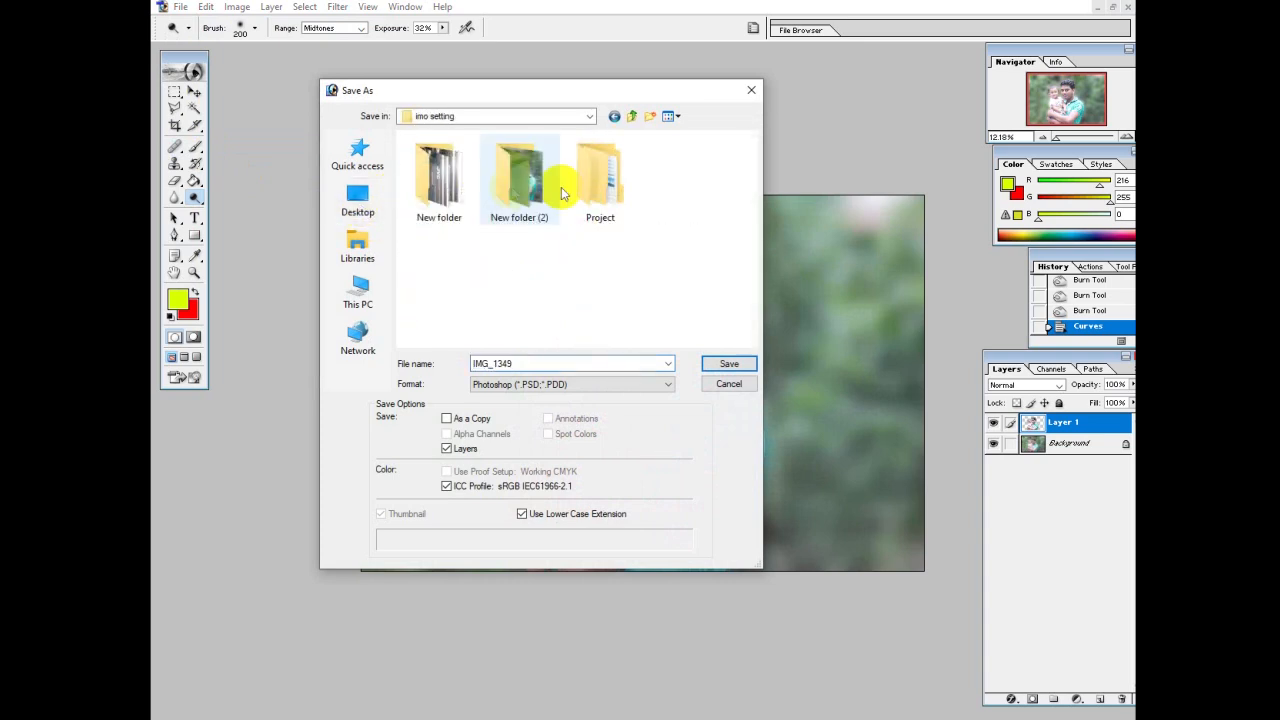
double_click(502, 195)
Save the blurred-background photo as a JPEG copy named Dslr 2 with image quality 9
click(495, 384)
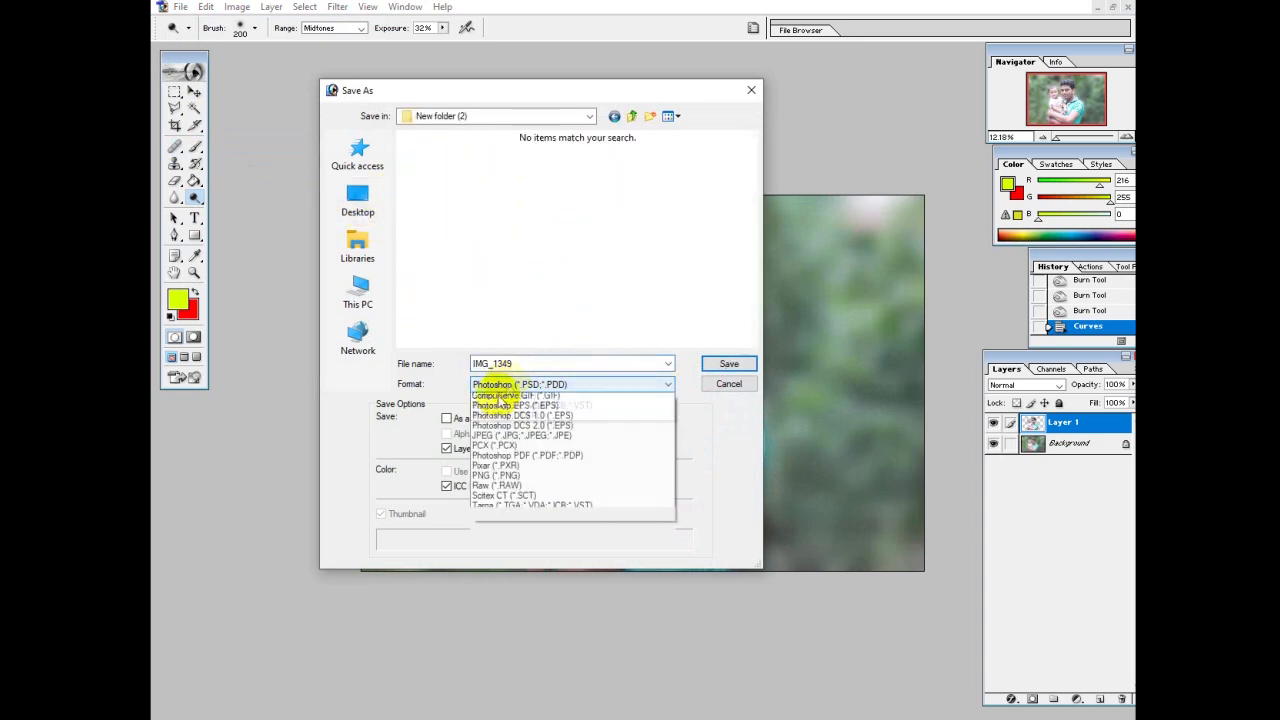
click(500, 457)
click(678, 212)
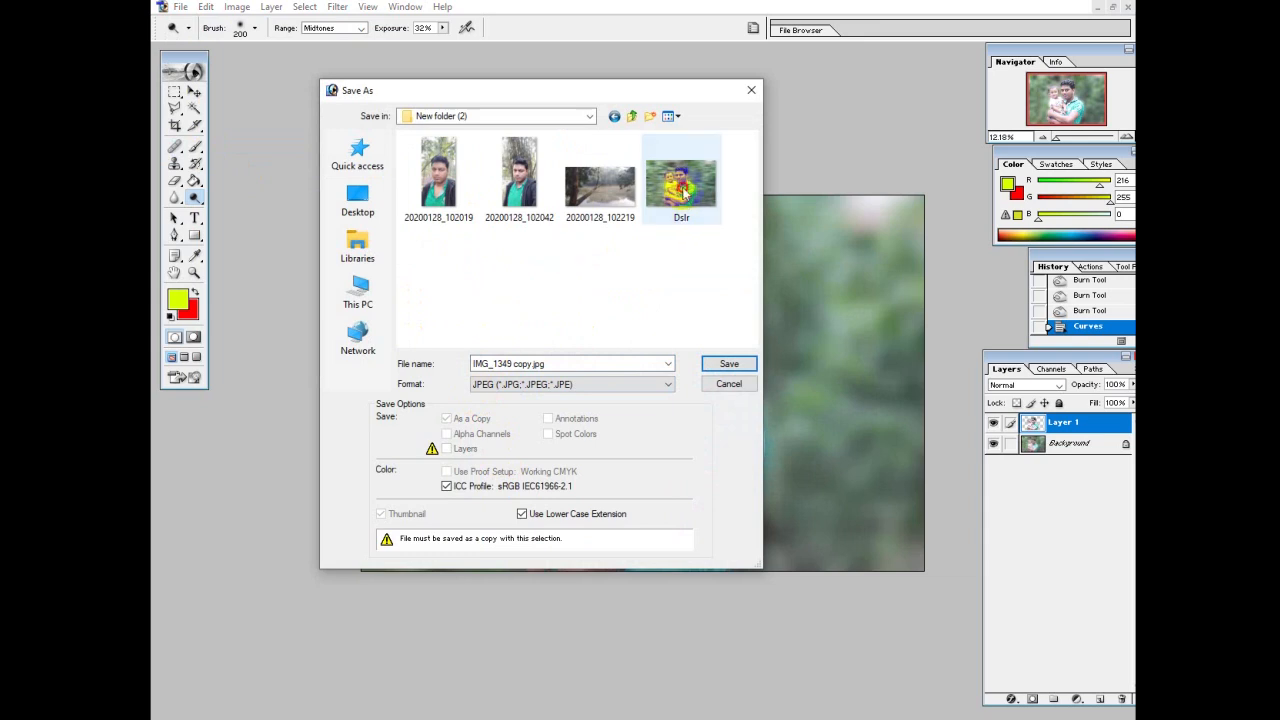
click(507, 363)
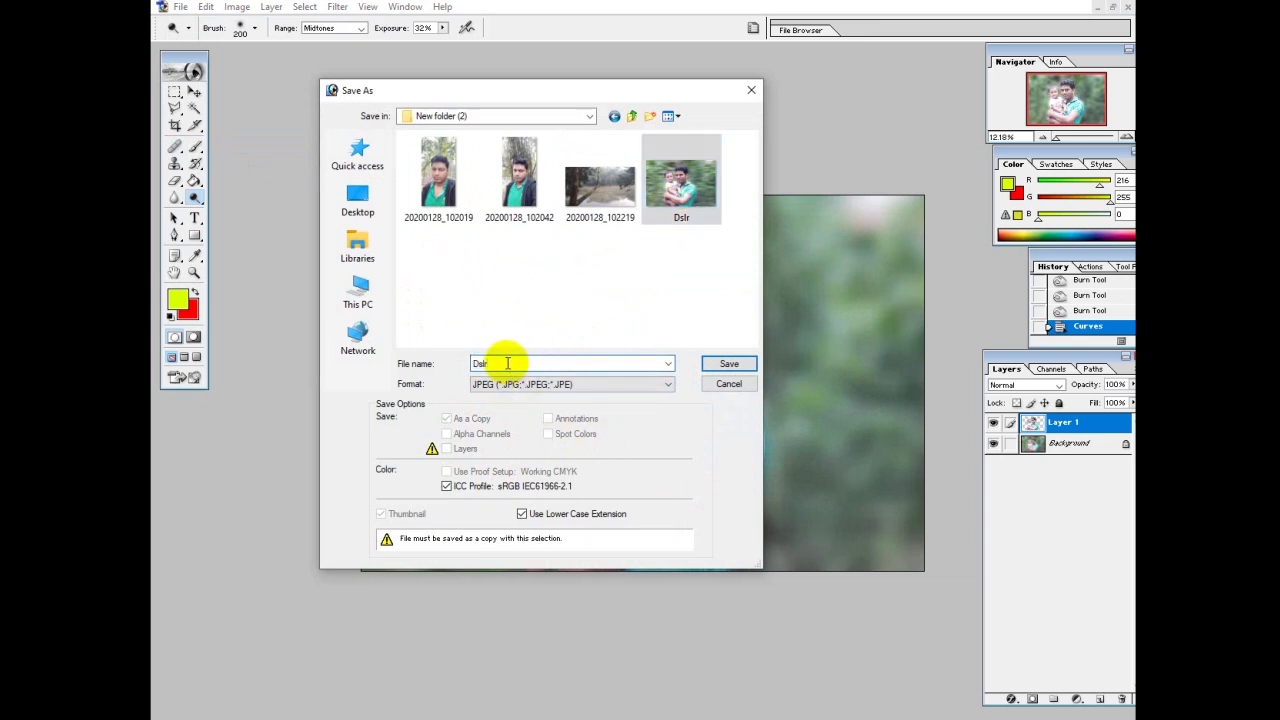
click(729, 363)
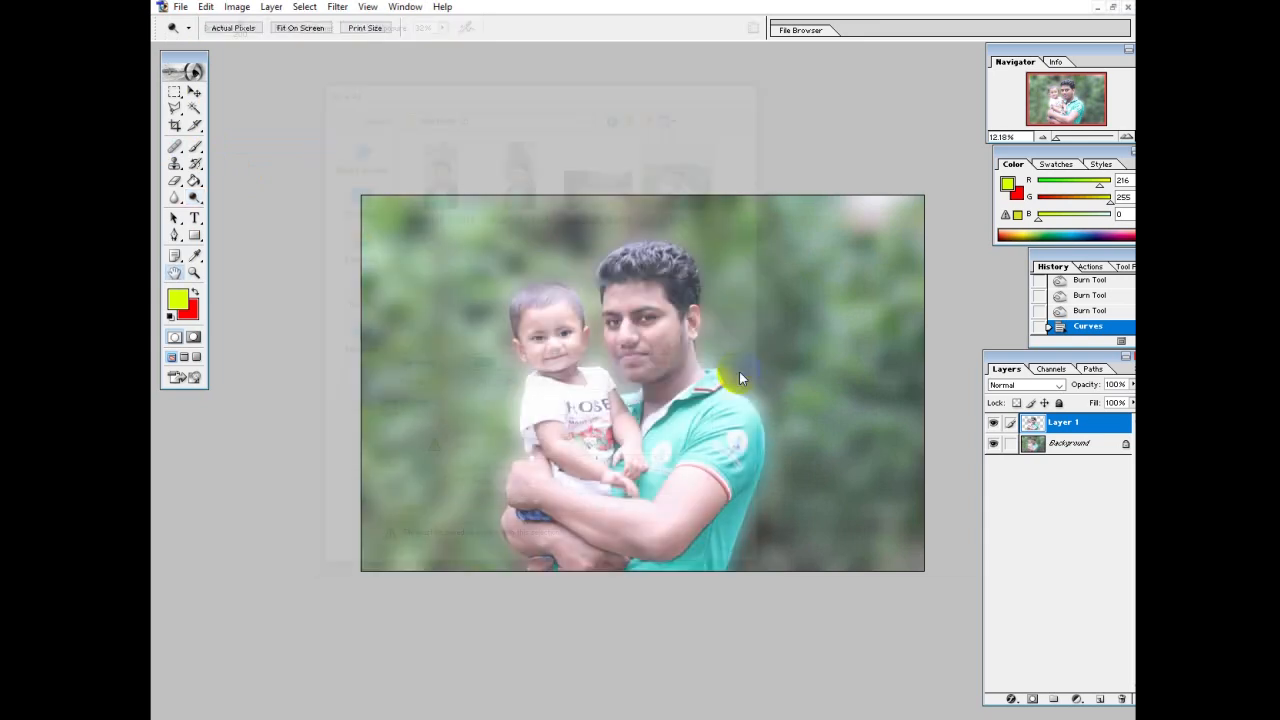
drag(592, 339, 626, 340)
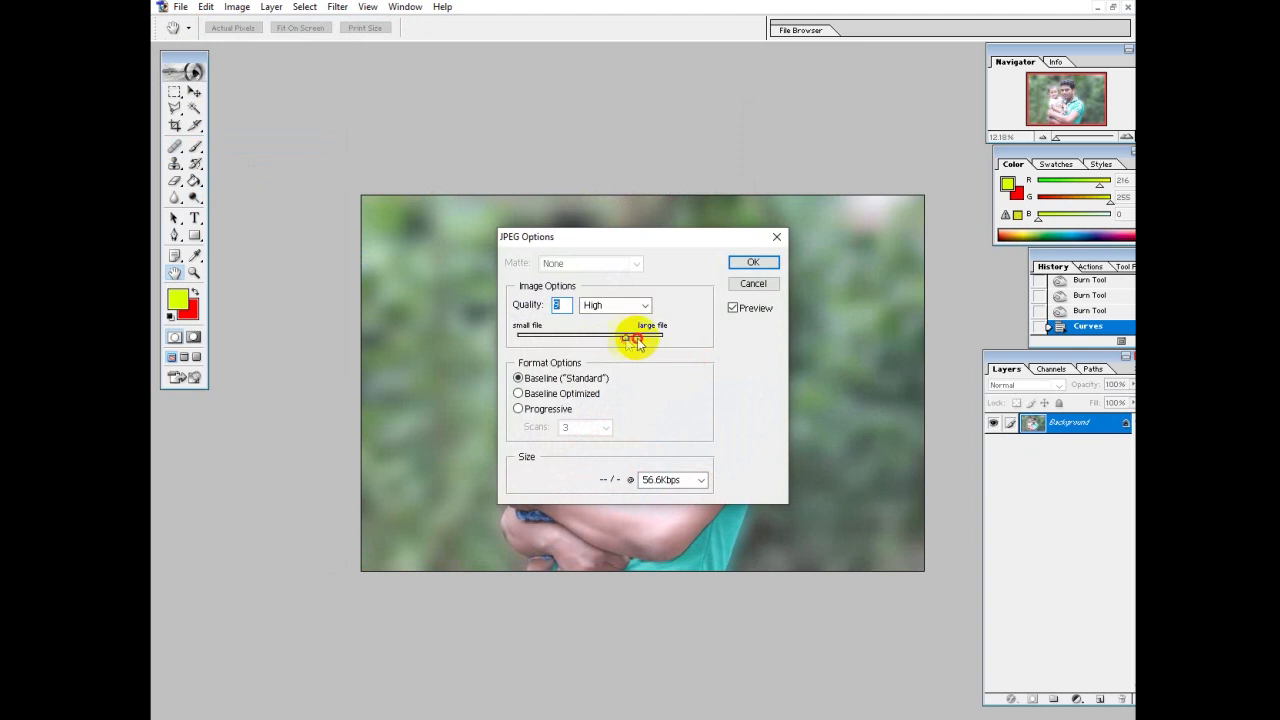
click(745, 263)
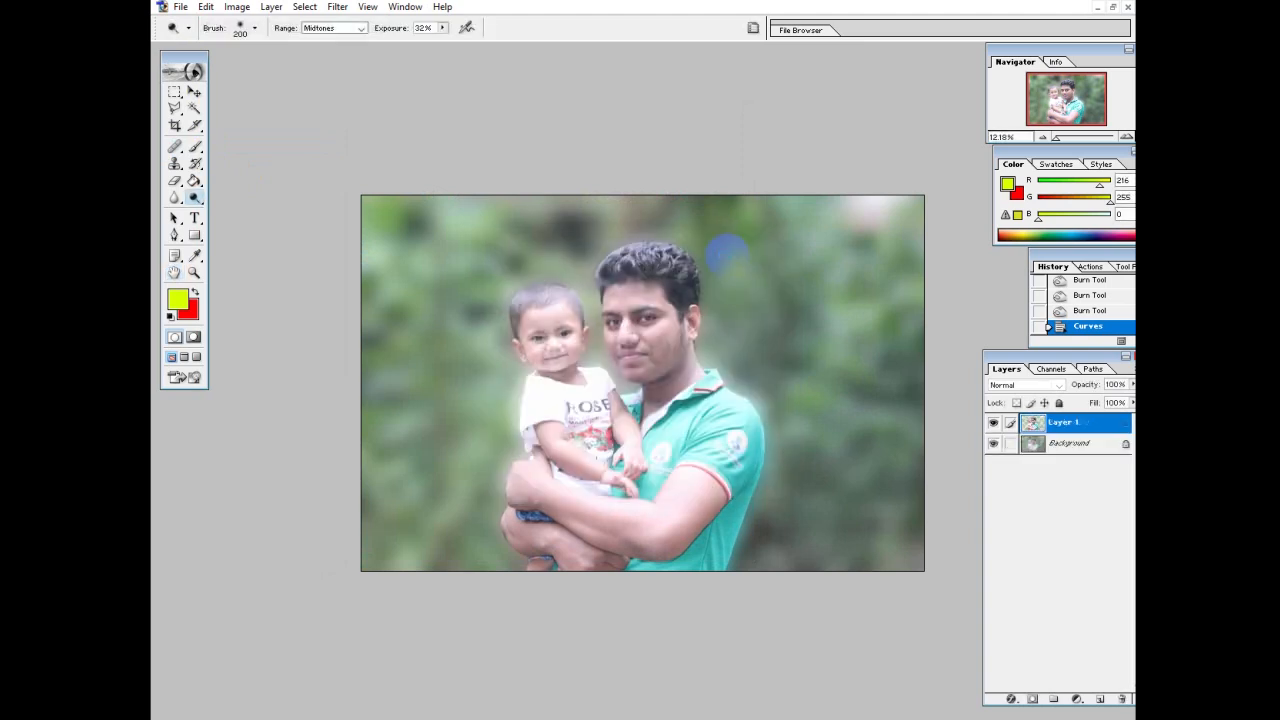
Copy the man-and-child cut-out layer from the IMG_1349 image into the autumn background image bbbbb.jpg
click(1114, 8)
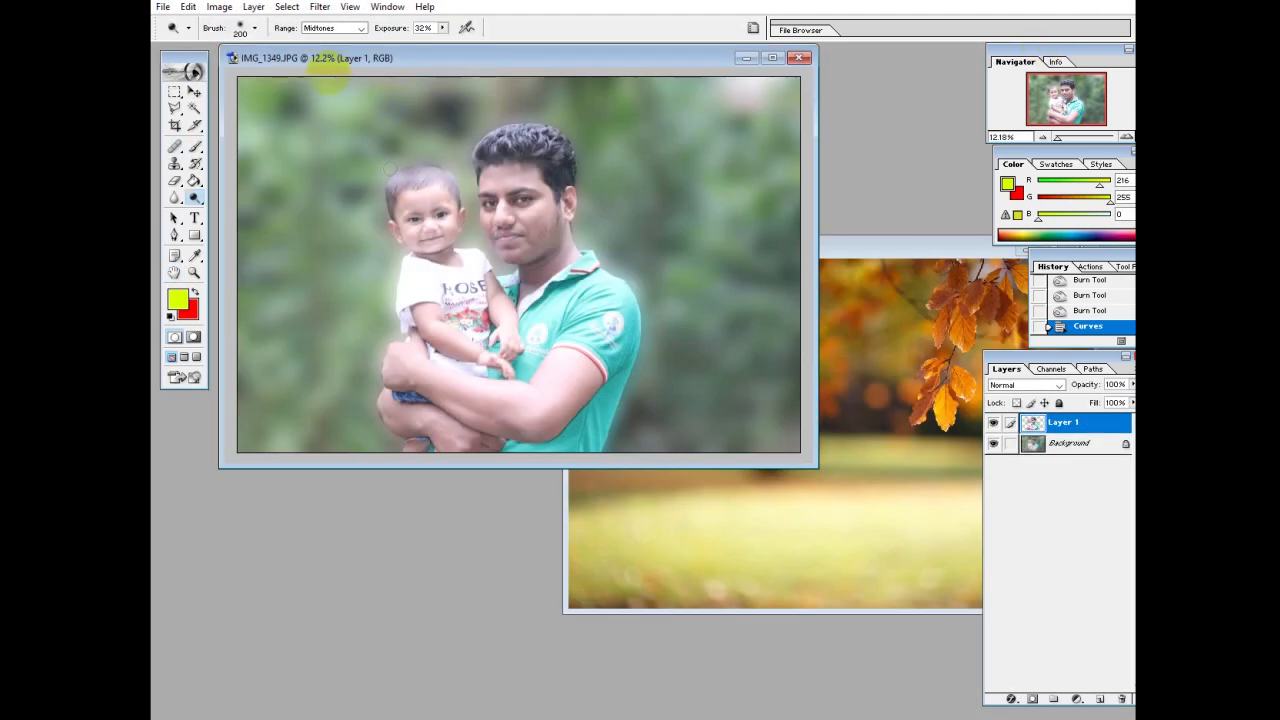
click(198, 92)
drag(414, 57, 329, 71)
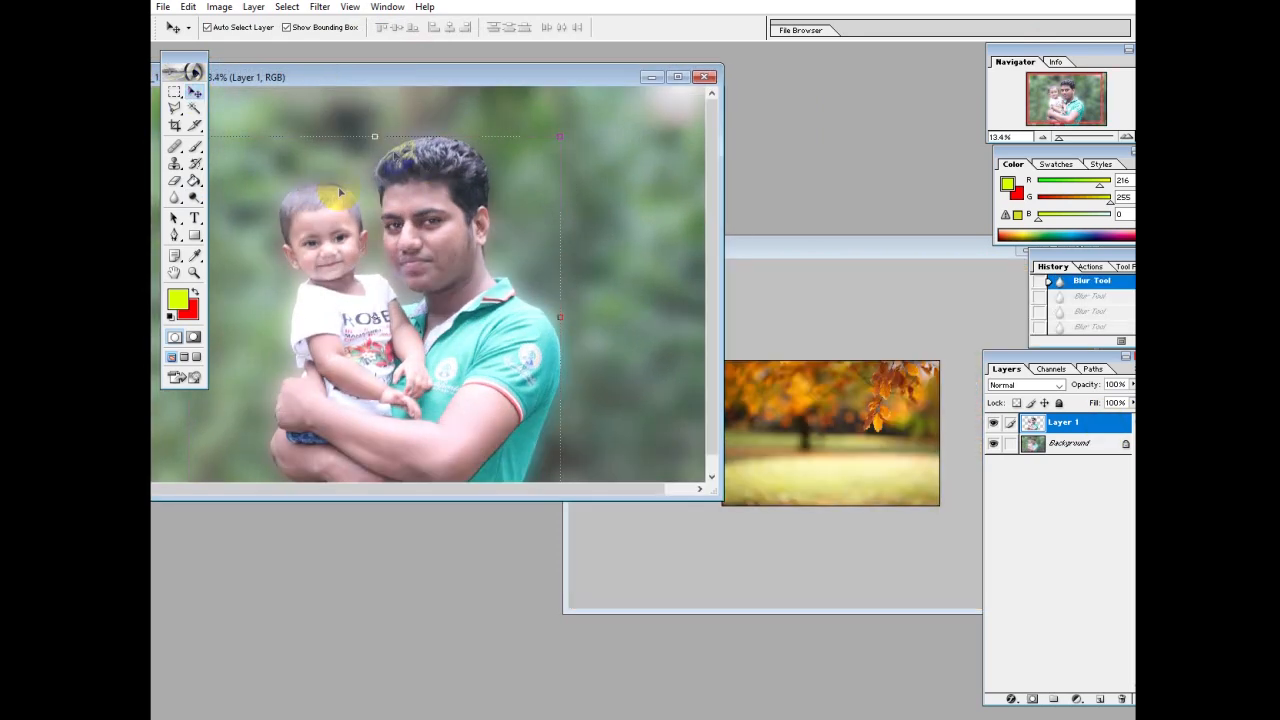
drag(450, 320, 801, 512)
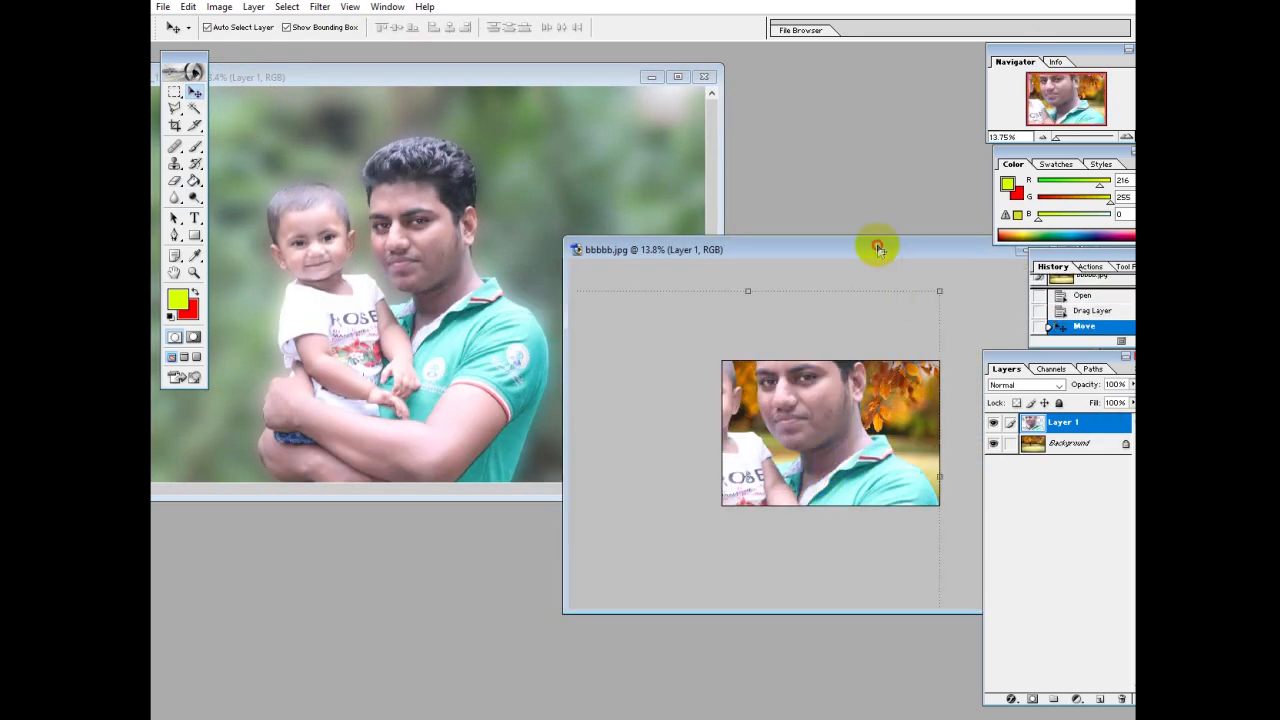
Scale the man-and-child layer down proportionally and place it centrally, with its lower edge on the autumn picture's bottom edge
double_click(877, 249)
drag(752, 241, 647, 350)
drag(587, 404, 662, 367)
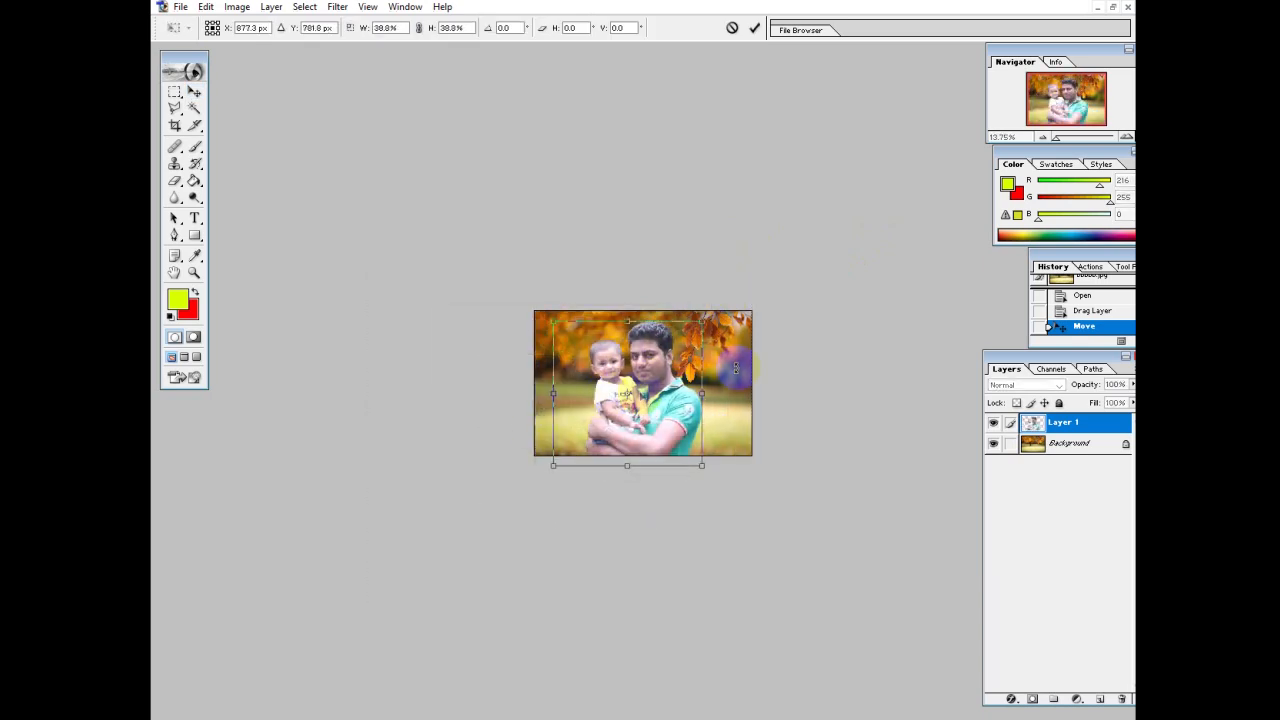
key(ctrl+plus)
key(ctrl+plus)
key(ctrl+plus)
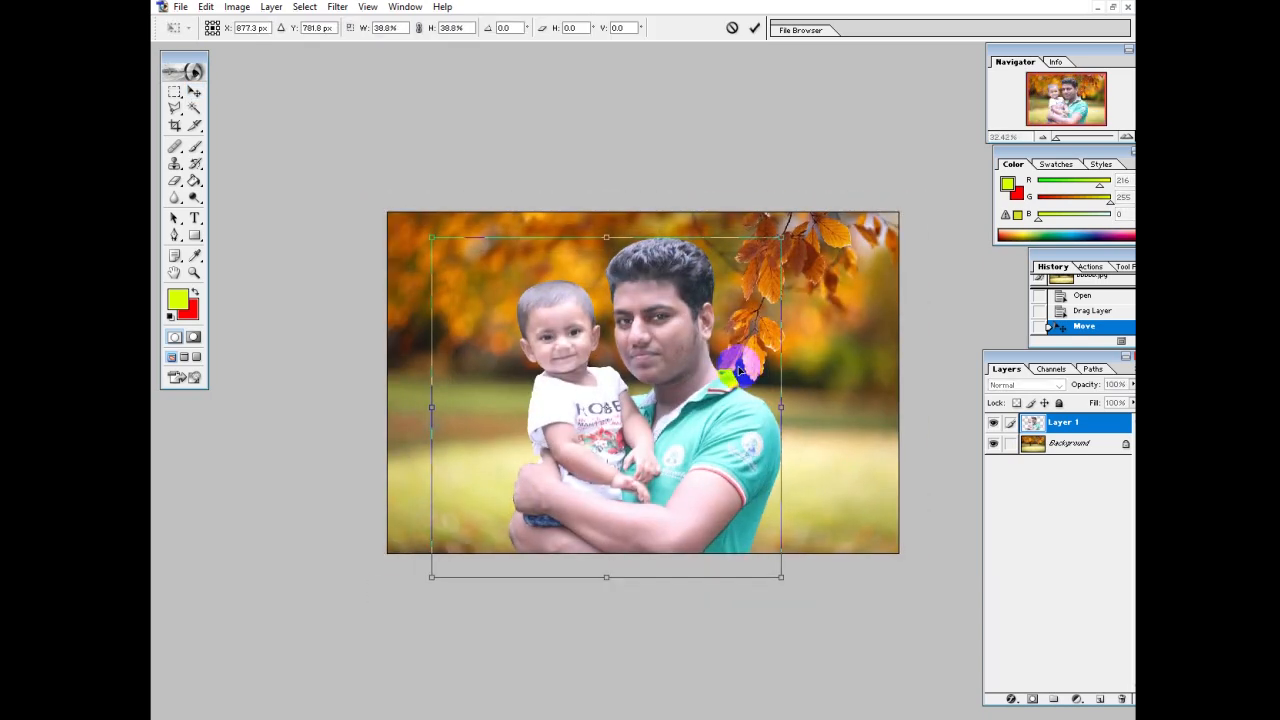
drag(780, 239, 771, 246)
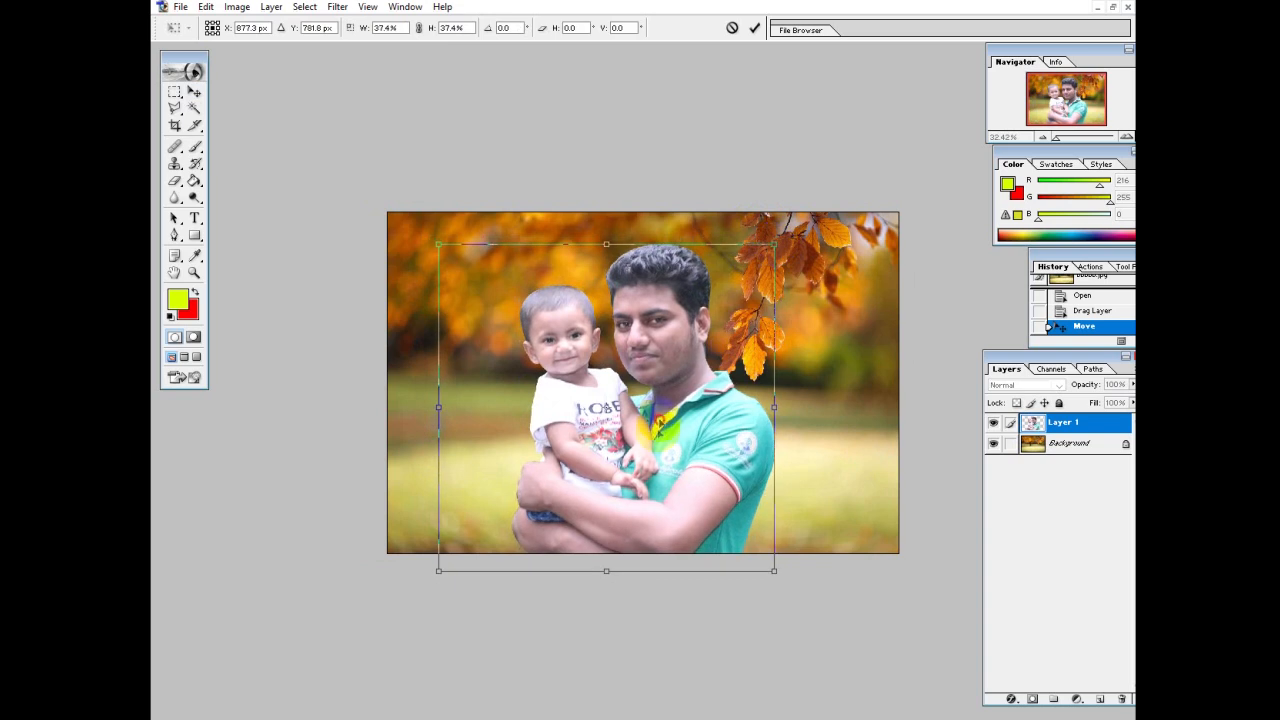
drag(659, 424, 657, 409)
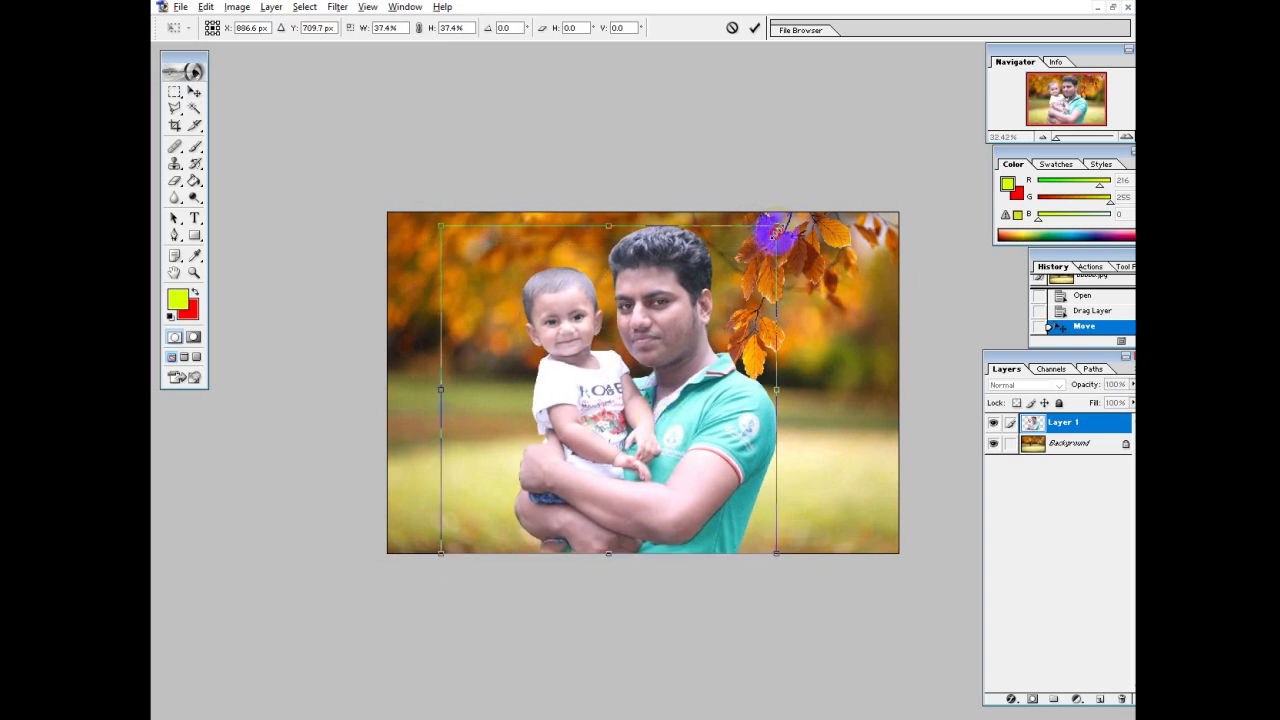
drag(775, 232, 766, 243)
mouse_move(700, 350)
mouse_down()
mouse_move(720, 357)
mouse_move(702, 355)
mouse_up()
key(Return)
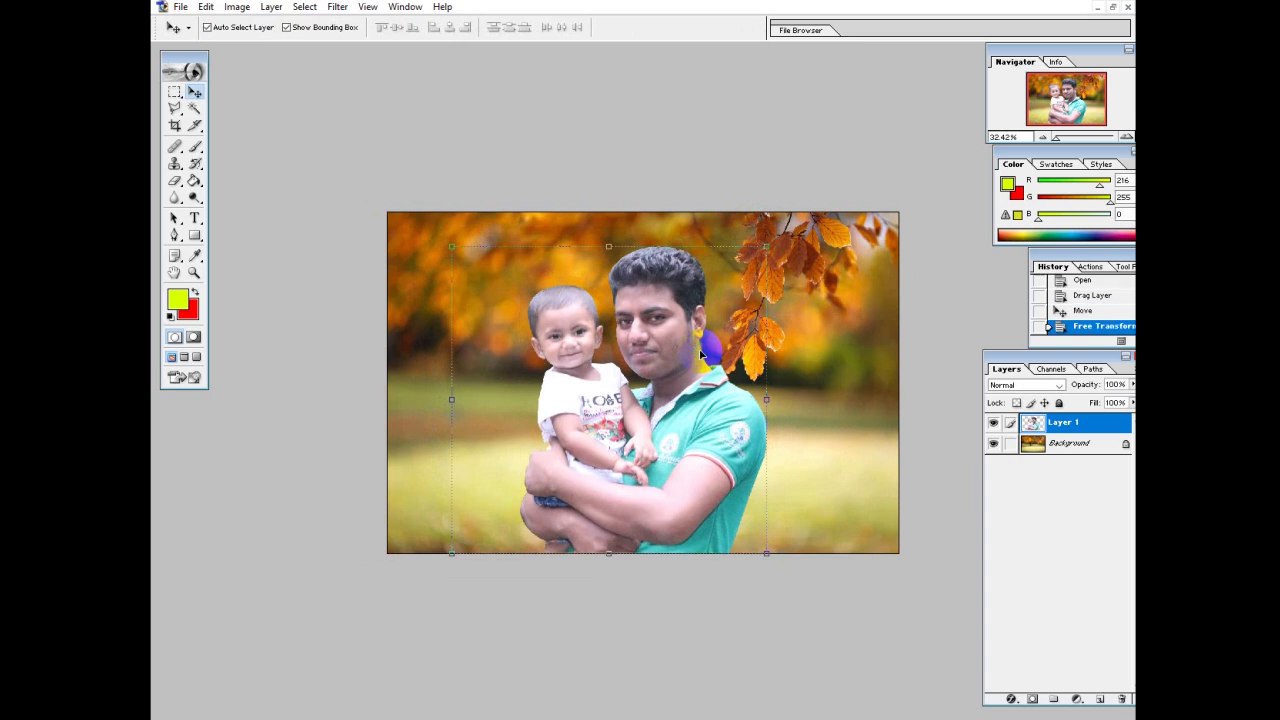
Adjust the merged picture with Hue/Saturation, raising hue and saturation slightly and lowering lightness a little
key(ctrl+plus)
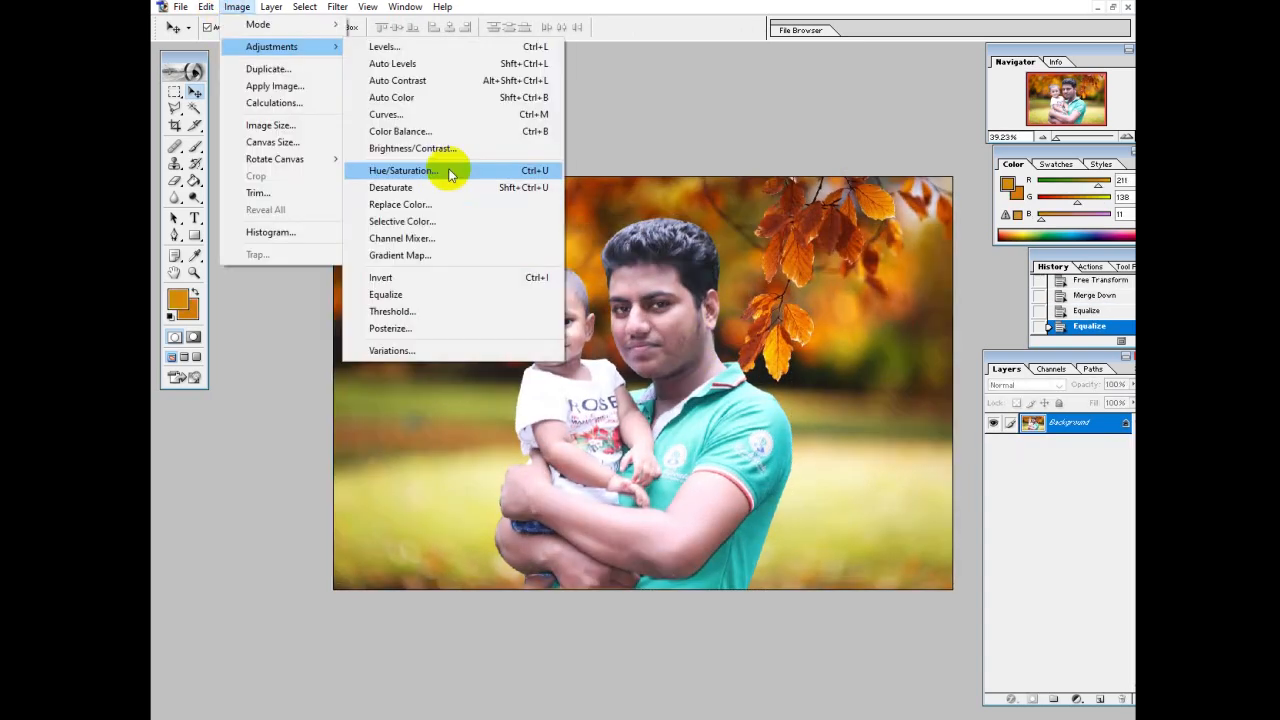
click(449, 172)
drag(609, 270, 972, 67)
mouse_move(976, 131)
mouse_down()
mouse_move(1000, 127)
mouse_move(991, 142)
mouse_up()
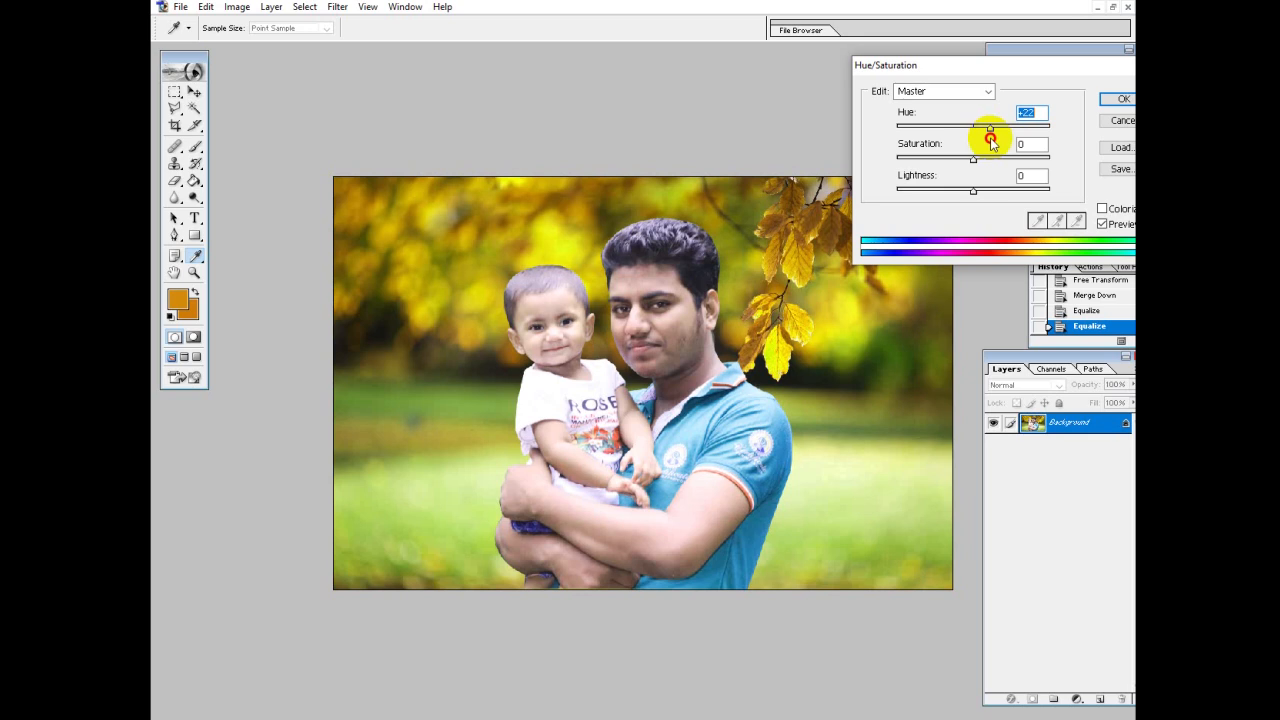
drag(990, 140, 980, 189)
key(Return)
key(v)
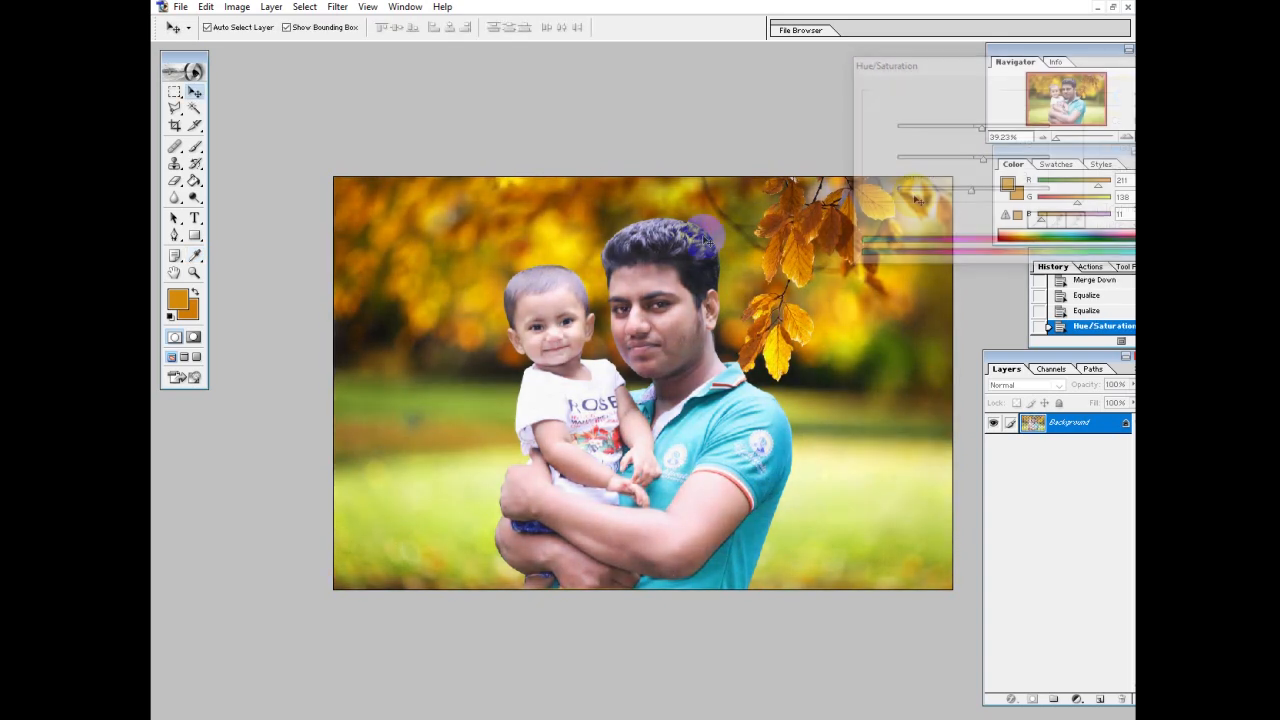
Soften the outlines of the child and the man against the autumn background using the Blur tool with an 83-pixel brush at 51% strength
key(ctrl+0)
click(175, 197)
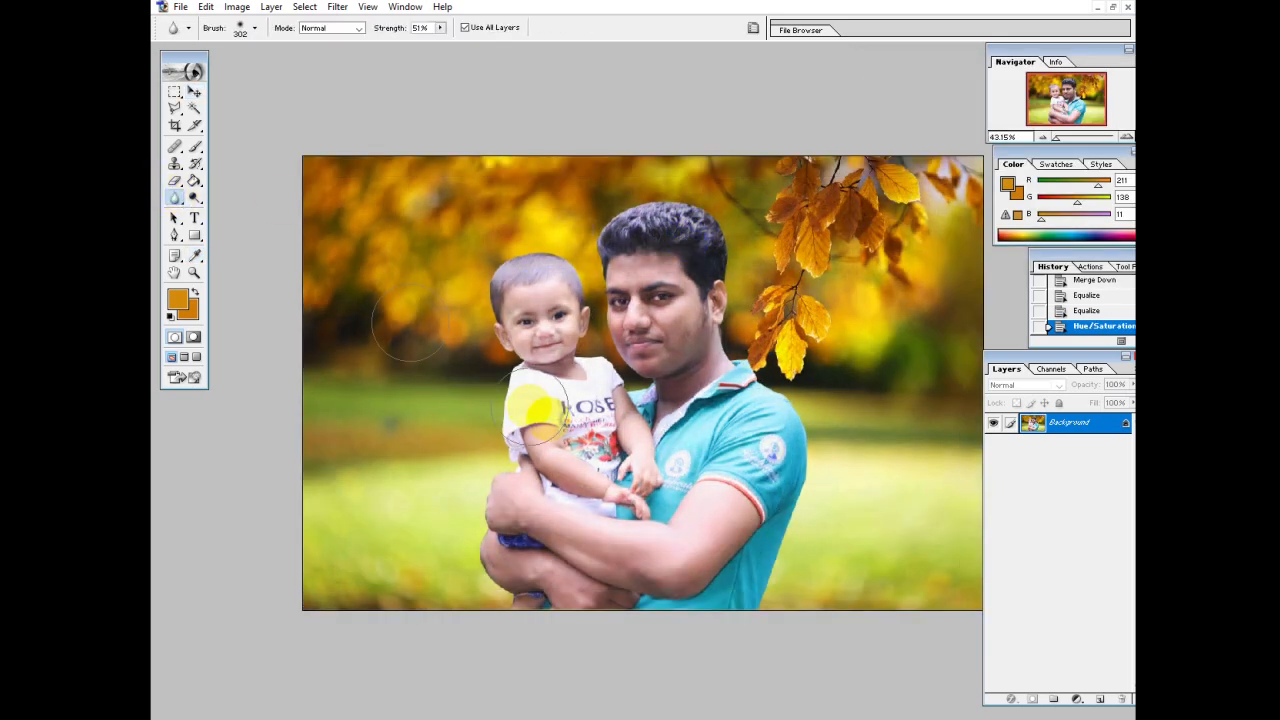
key(ctrl+plus)
right_click(515, 455)
click(587, 478)
click(445, 463)
click(436, 503)
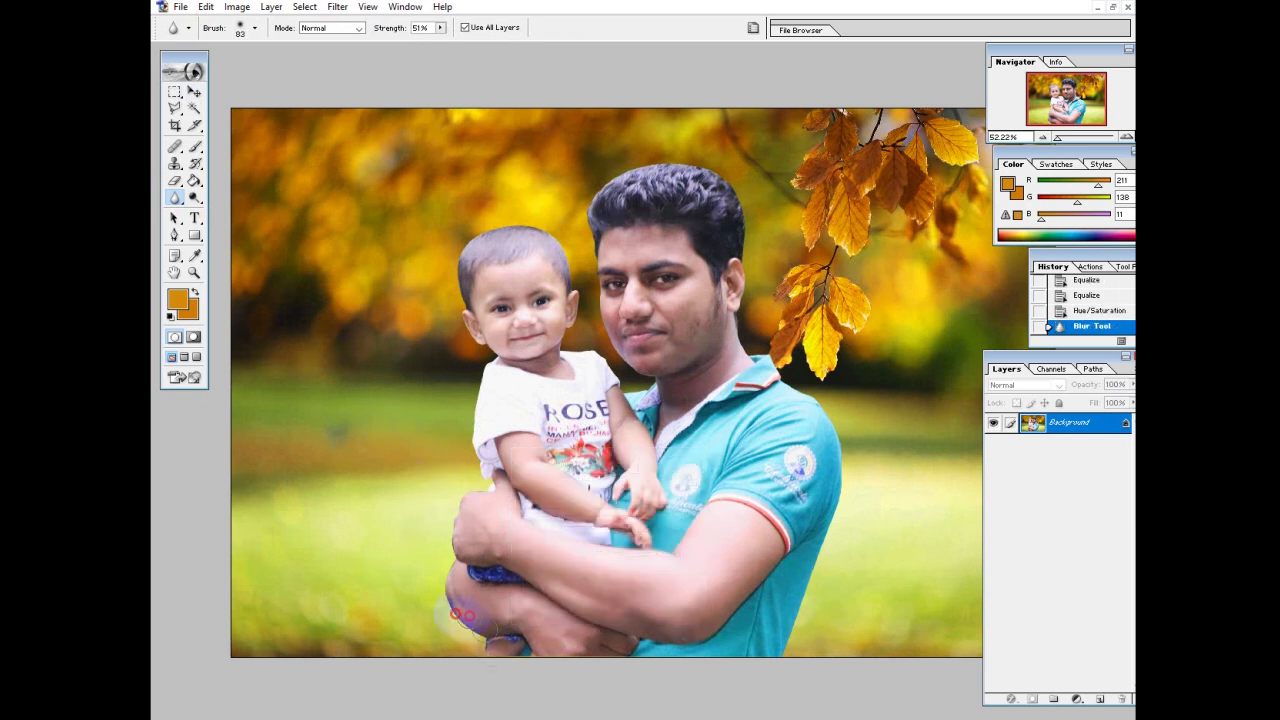
mouse_move(458, 483)
mouse_down()
mouse_move(493, 492)
mouse_move(459, 426)
mouse_move(488, 373)
mouse_move(455, 308)
mouse_move(443, 237)
mouse_move(459, 250)
mouse_move(512, 227)
mouse_move(561, 233)
mouse_move(586, 303)
mouse_move(555, 318)
mouse_move(561, 363)
mouse_move(605, 362)
mouse_move(636, 392)
mouse_move(658, 385)
mouse_move(604, 333)
mouse_move(586, 202)
mouse_move(645, 160)
mouse_move(695, 156)
mouse_move(731, 172)
mouse_move(746, 204)
mouse_move(752, 302)
mouse_move(740, 303)
mouse_move(756, 372)
mouse_move(766, 365)
mouse_move(825, 428)
mouse_move(822, 545)
mouse_up()
click(193, 93)
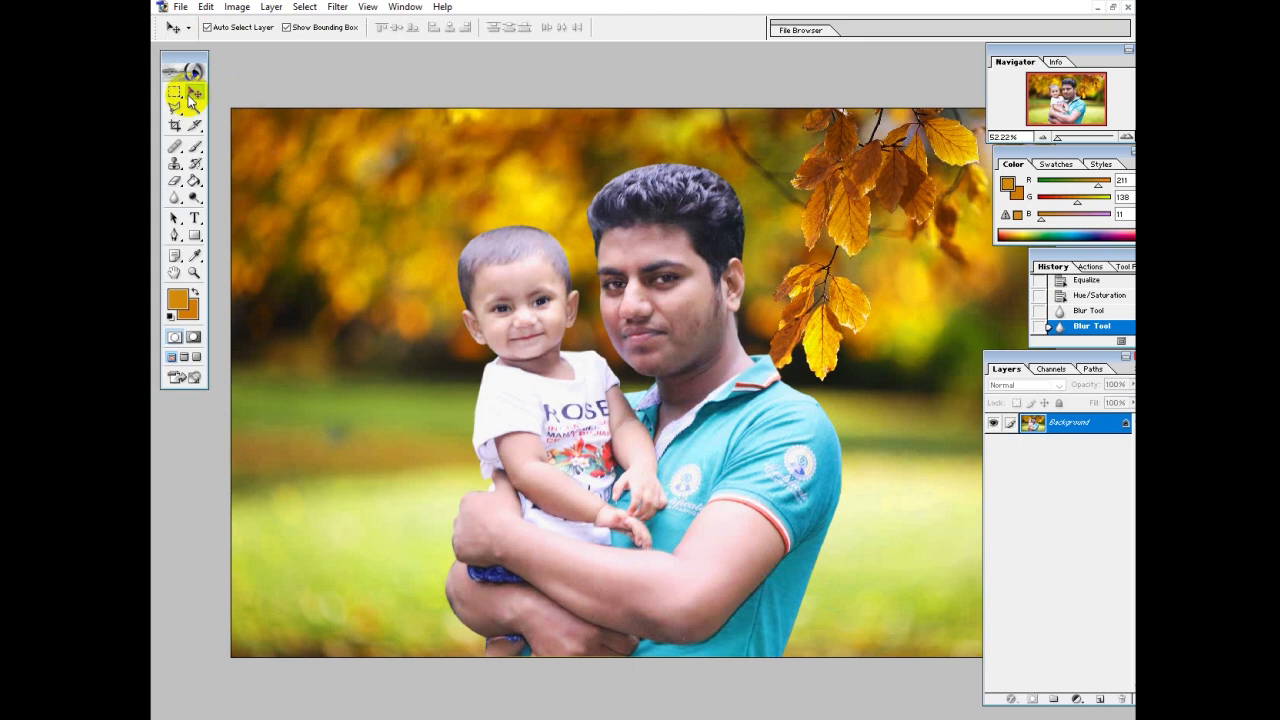
key(alt+space)
click(494, 251)
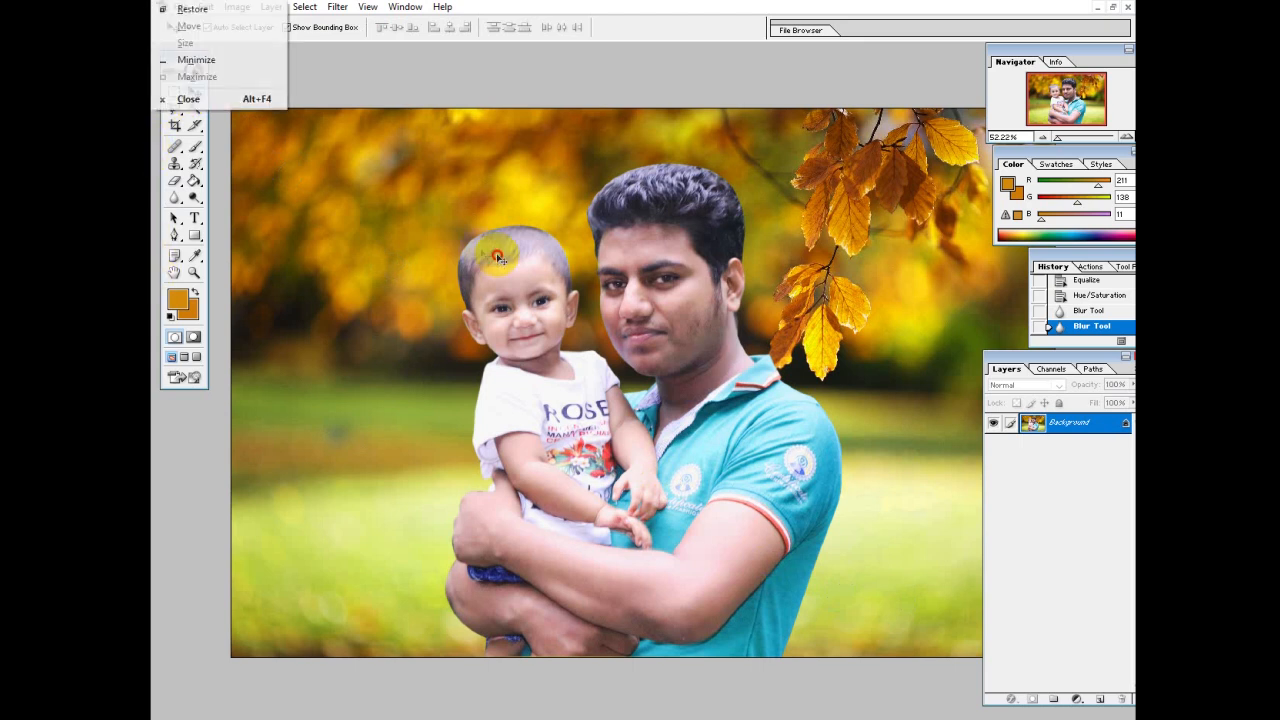
Darken the child's and the man's hair with the Burn tool, using a 63-pixel brush, Midtones and 32% exposure
click(192, 199)
key(ctrl+alt+0)
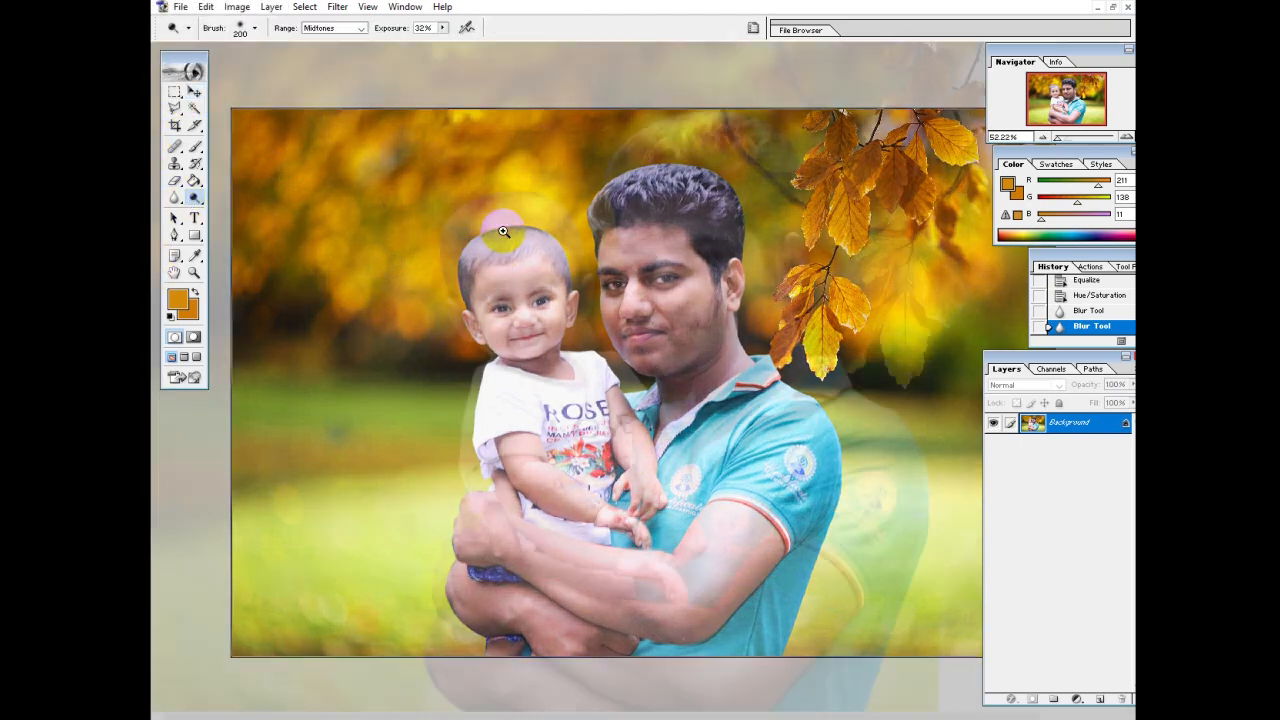
right_click(740, 360)
click(740, 357)
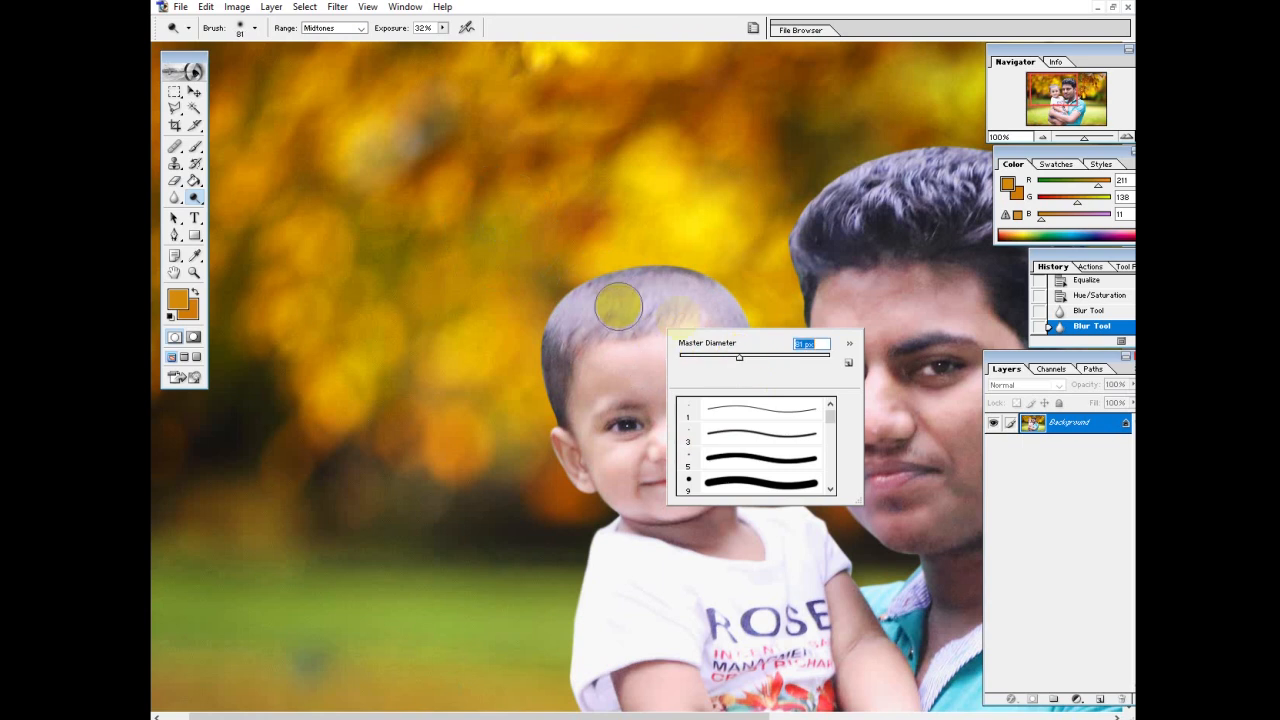
drag(728, 362, 715, 358)
key(Return)
mouse_move(643, 306)
mouse_down()
mouse_move(692, 297)
mouse_move(616, 325)
mouse_move(676, 298)
mouse_move(633, 297)
mouse_move(589, 319)
mouse_move(571, 309)
mouse_move(620, 315)
mouse_move(693, 297)
mouse_move(727, 346)
mouse_up()
drag(600, 327, 671, 277)
mouse_move(866, 247)
mouse_down()
mouse_move(923, 217)
mouse_move(727, 240)
mouse_up()
mouse_move(748, 178)
mouse_down()
mouse_move(655, 190)
mouse_move(810, 167)
mouse_move(765, 203)
mouse_move(624, 193)
mouse_move(614, 246)
mouse_move(757, 249)
mouse_move(834, 289)
mouse_move(838, 368)
mouse_move(757, 400)
mouse_move(657, 371)
mouse_up()
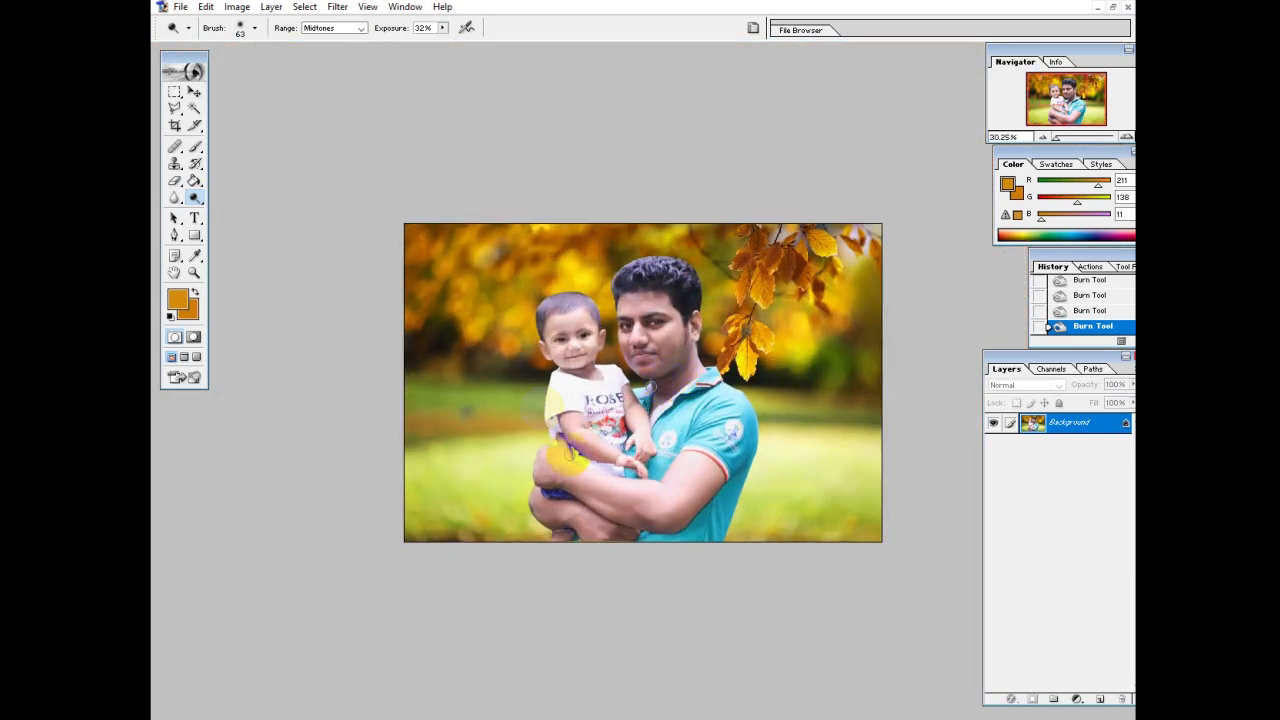
Start saving the autumn composite under a new name, choosing the Desktop's imo setting folder and its New folder (2)
click(180, 7)
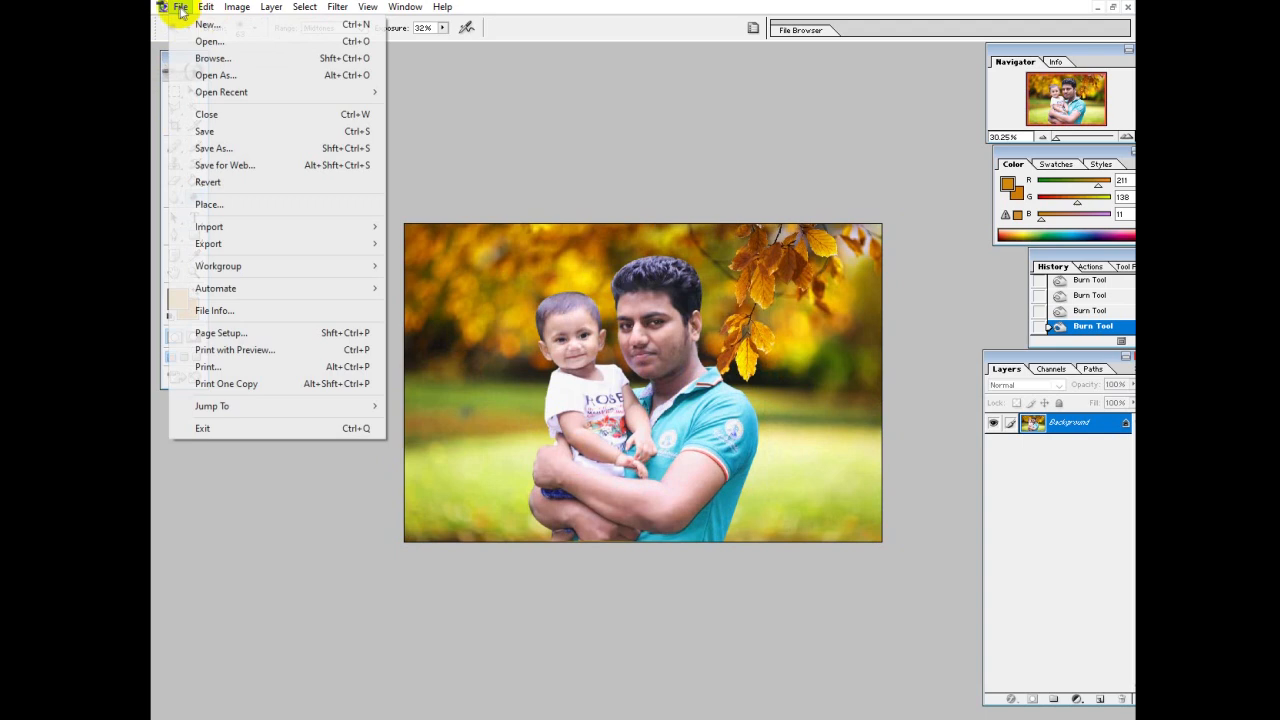
click(218, 148)
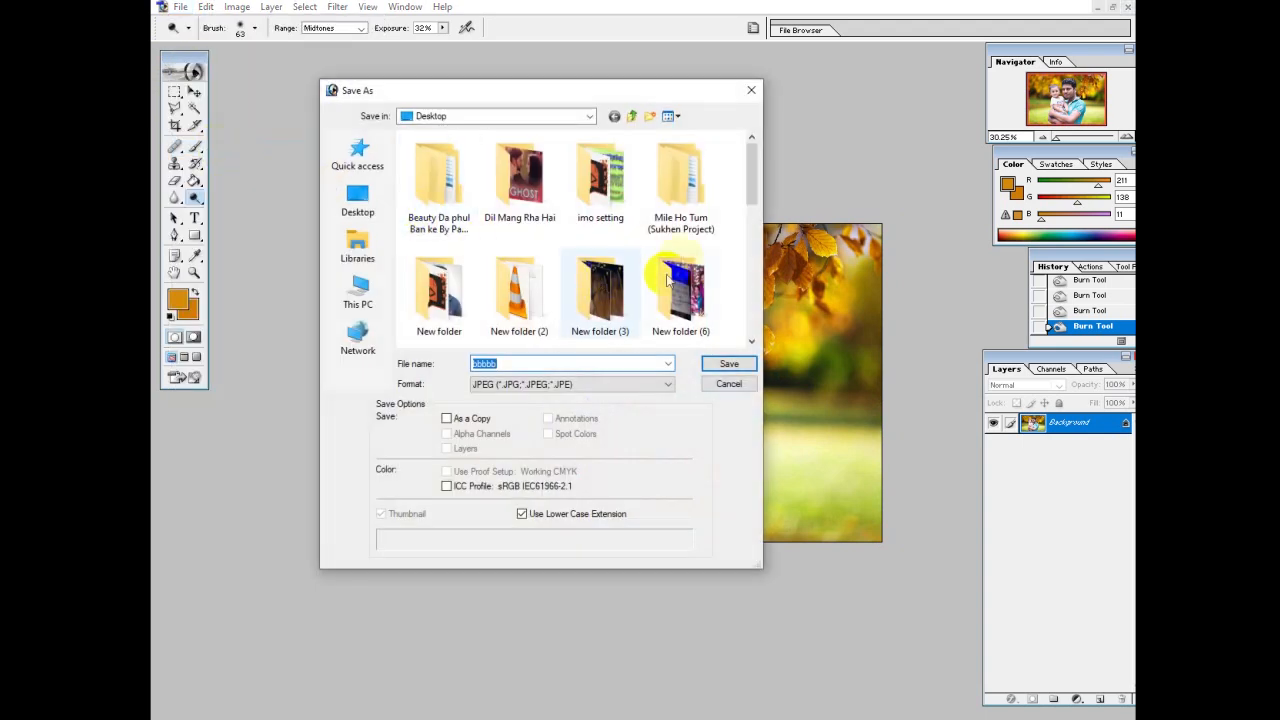
scroll(575, 320, down, 1)
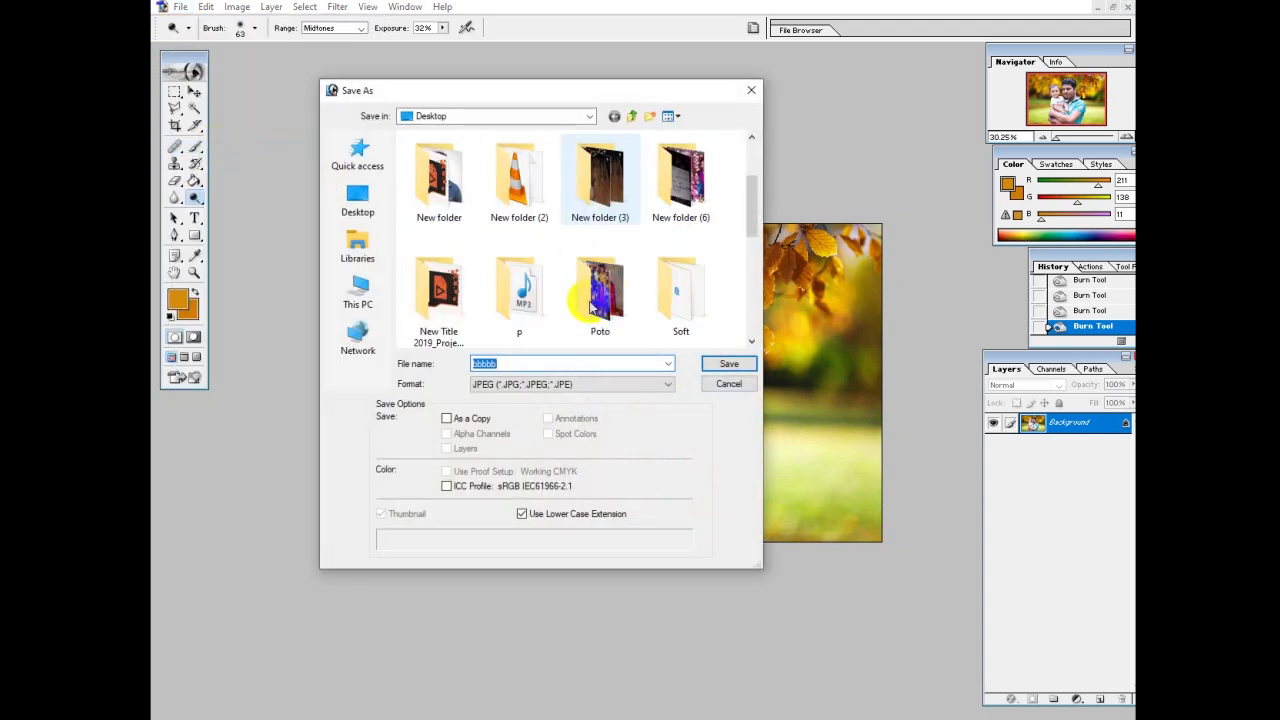
scroll(615, 293, down, 1)
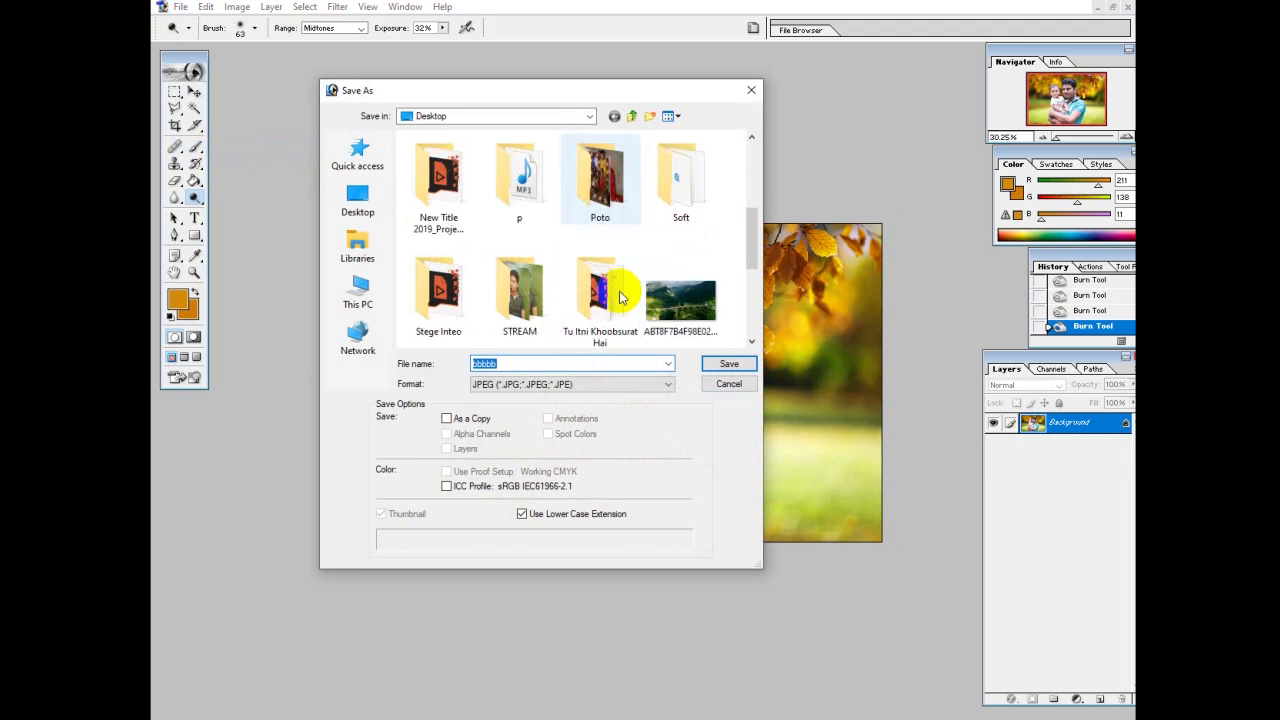
click(357, 200)
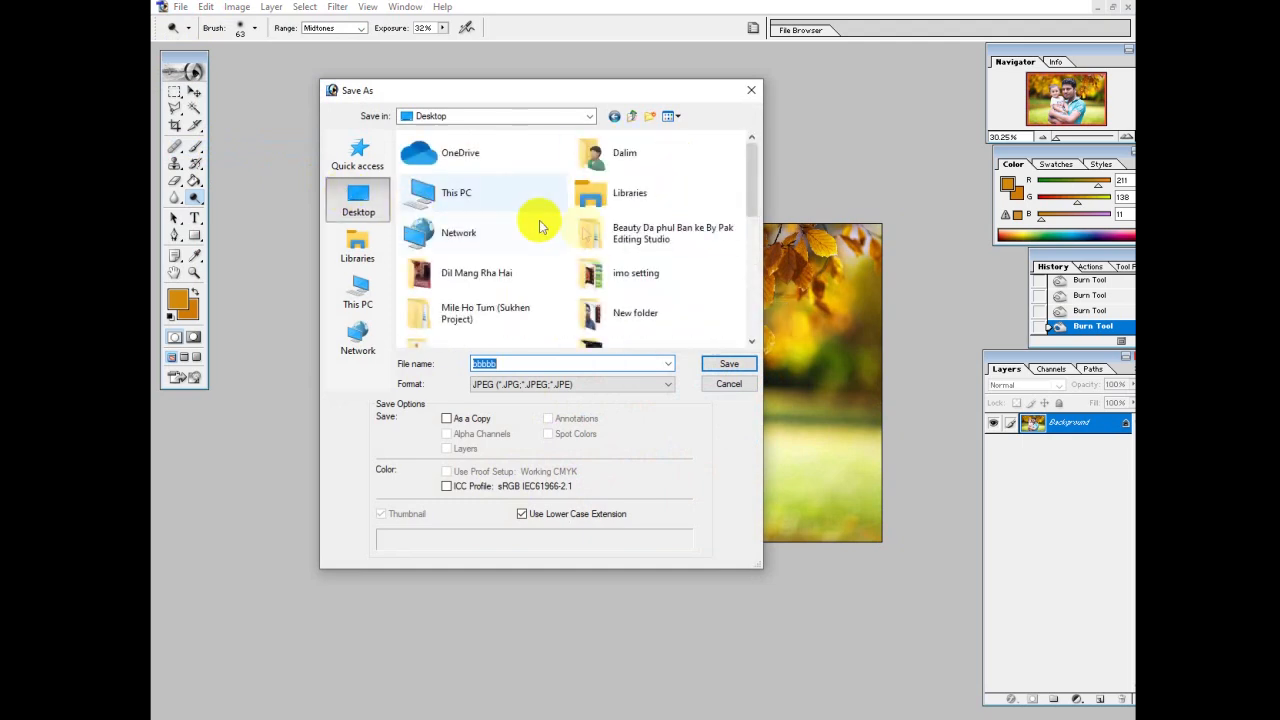
scroll(651, 240, down, 3)
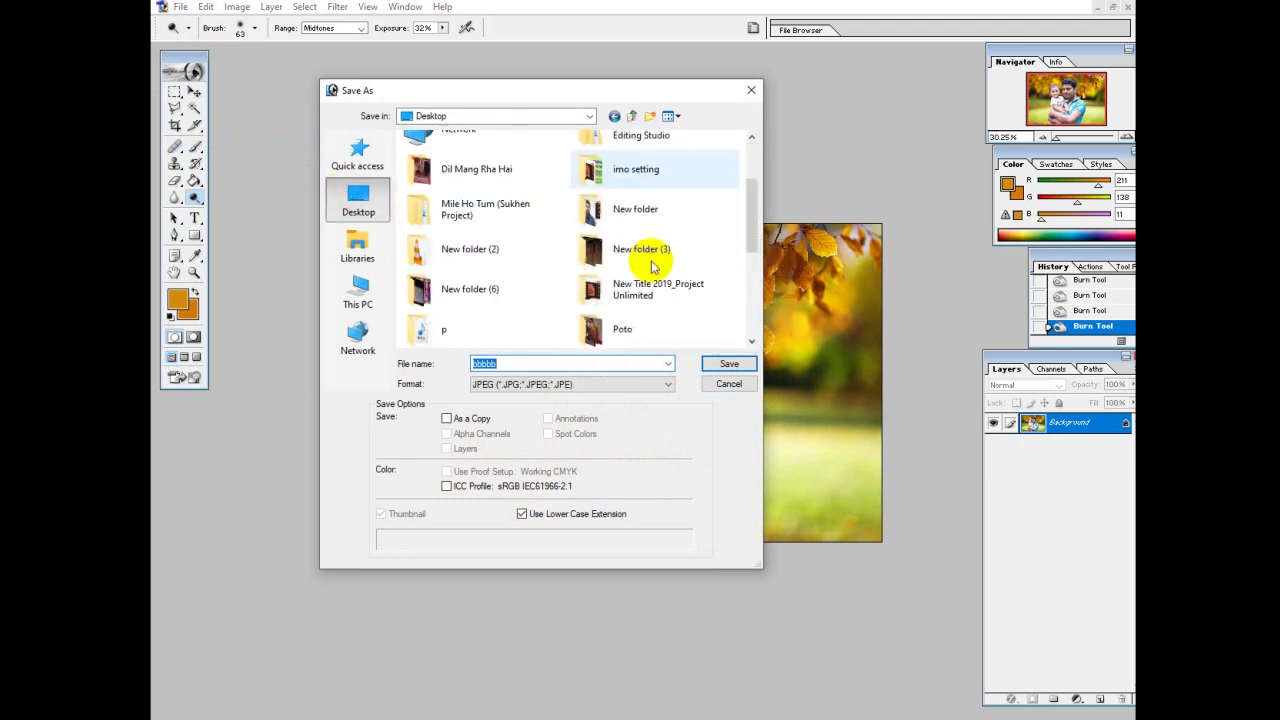
double_click(607, 172)
double_click(519, 172)
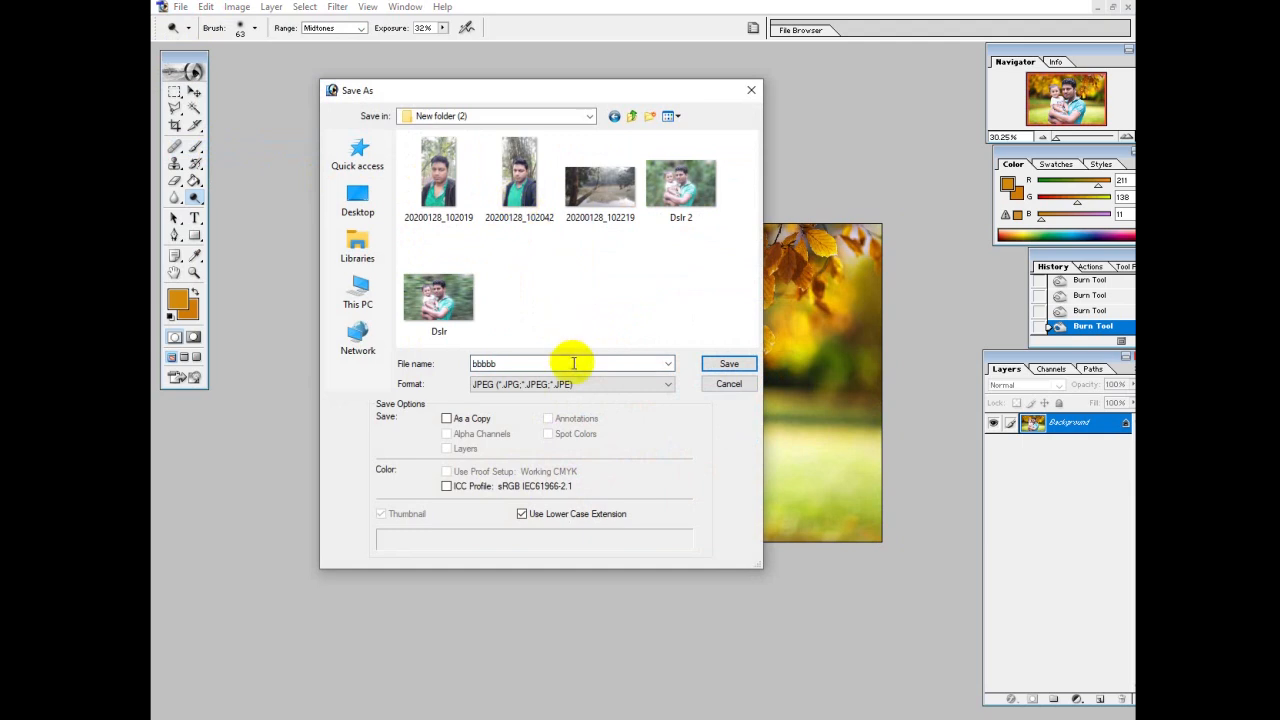
Name the autumn composite Dslr 3 and save it as a JPEG with High quality
click(678, 190)
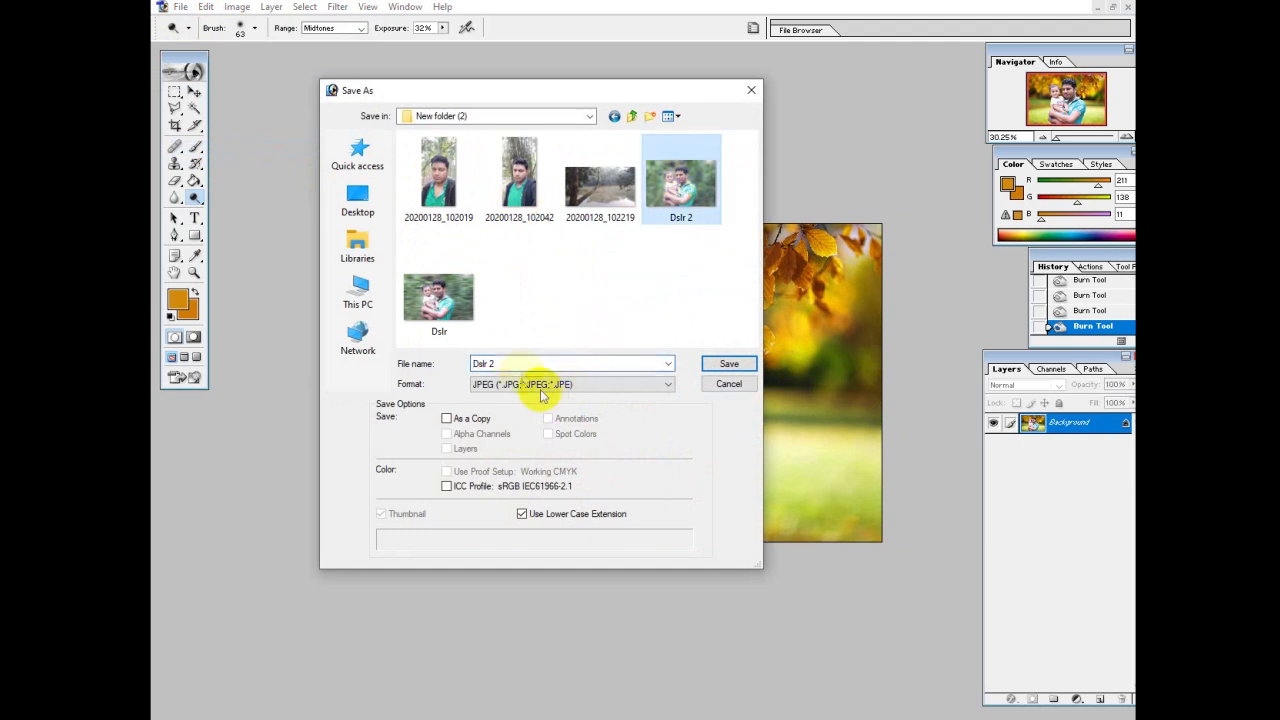
key(BackSpace)
text(3)
click(733, 365)
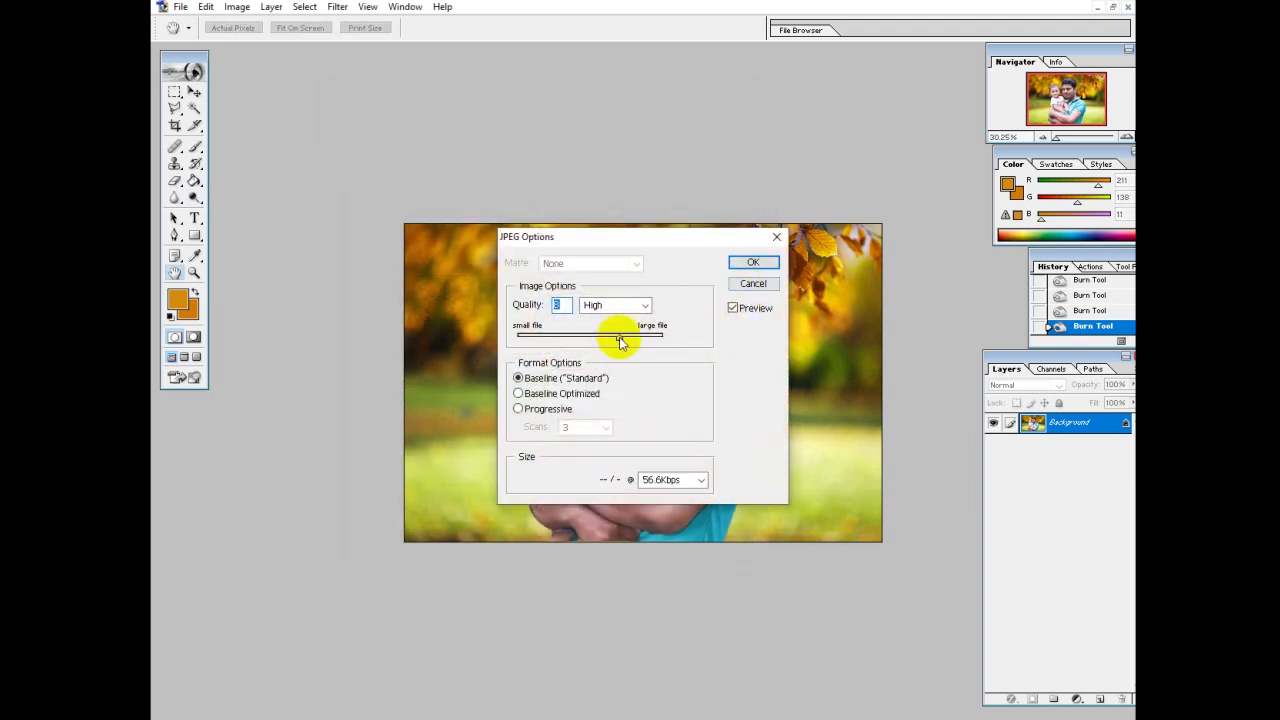
click(753, 262)
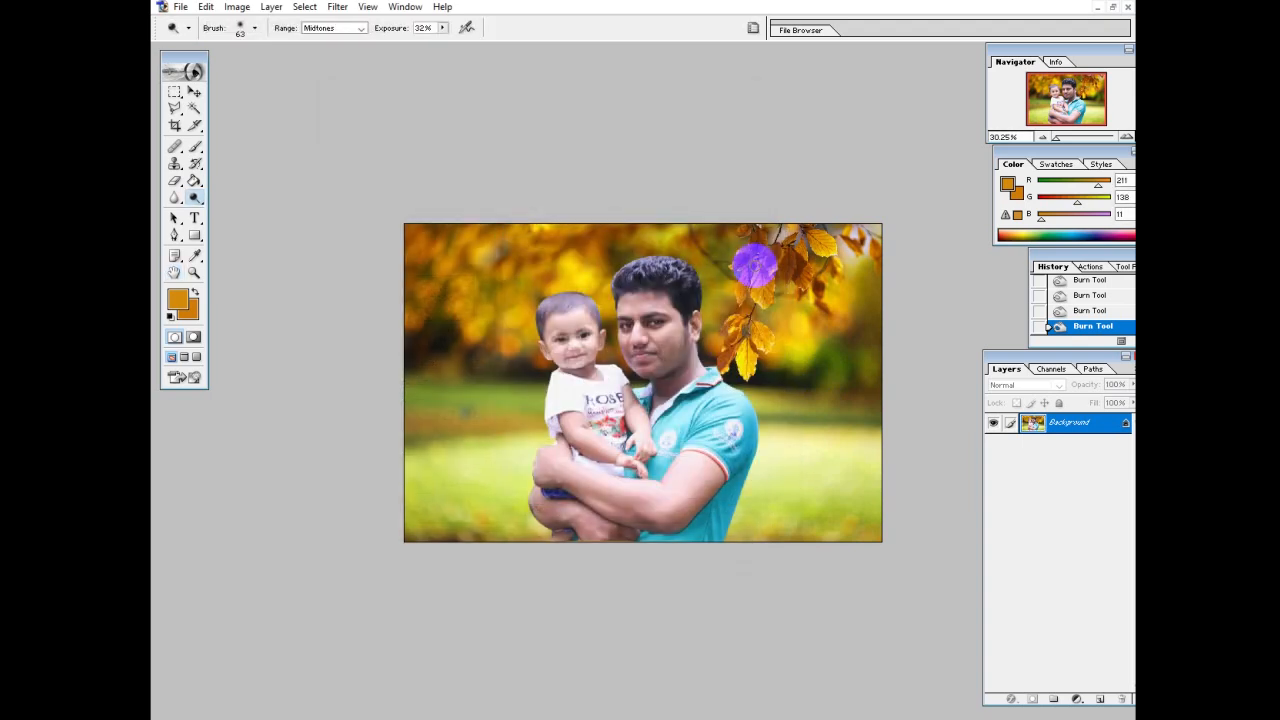